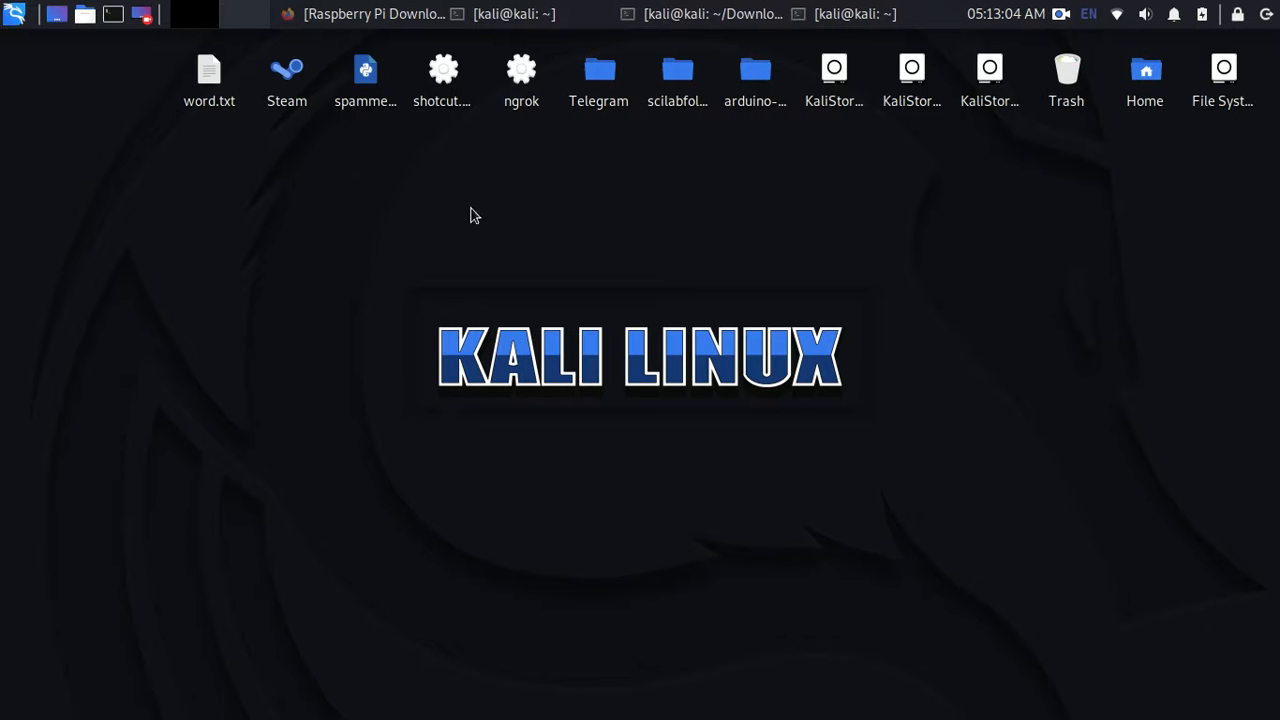
- Bring Firefox forward and scroll through the Raspberry Pi downloads page
{"action": "left_click", "coordinate": [378, 12]}
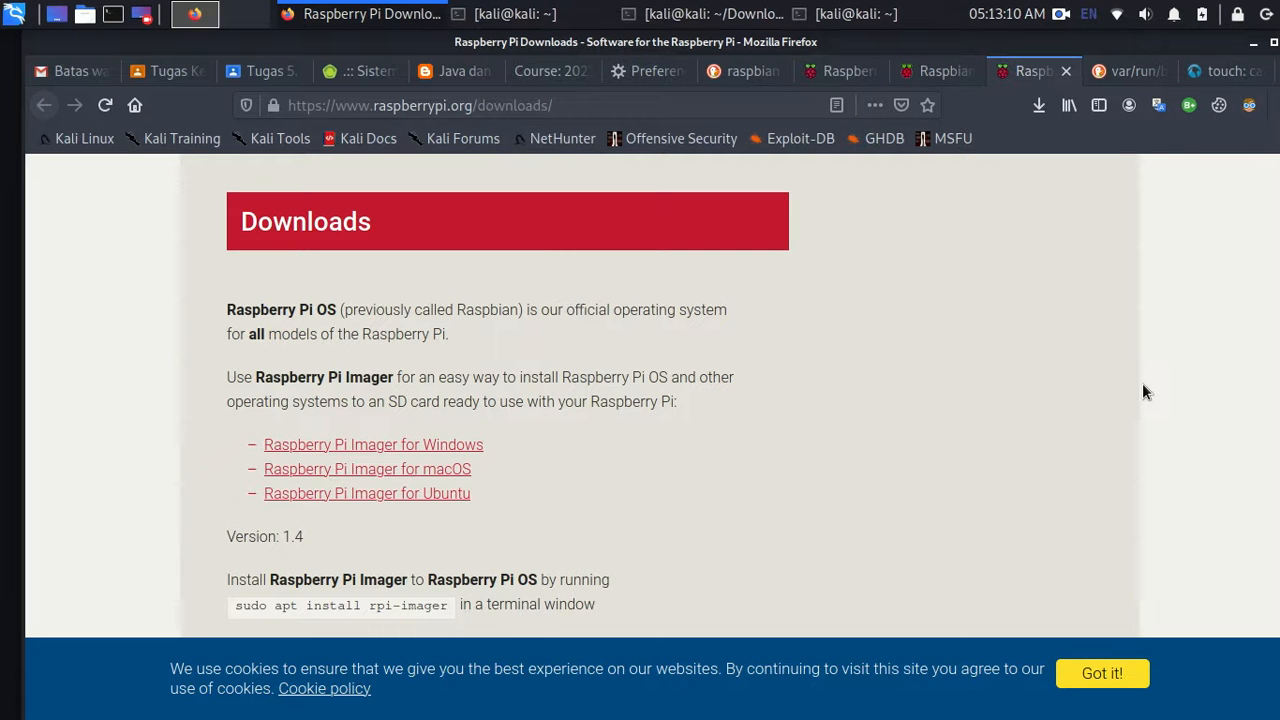
{"action": "scroll", "coordinate": [1145, 392], "scroll_direction": "down", "scroll_amount": 5}
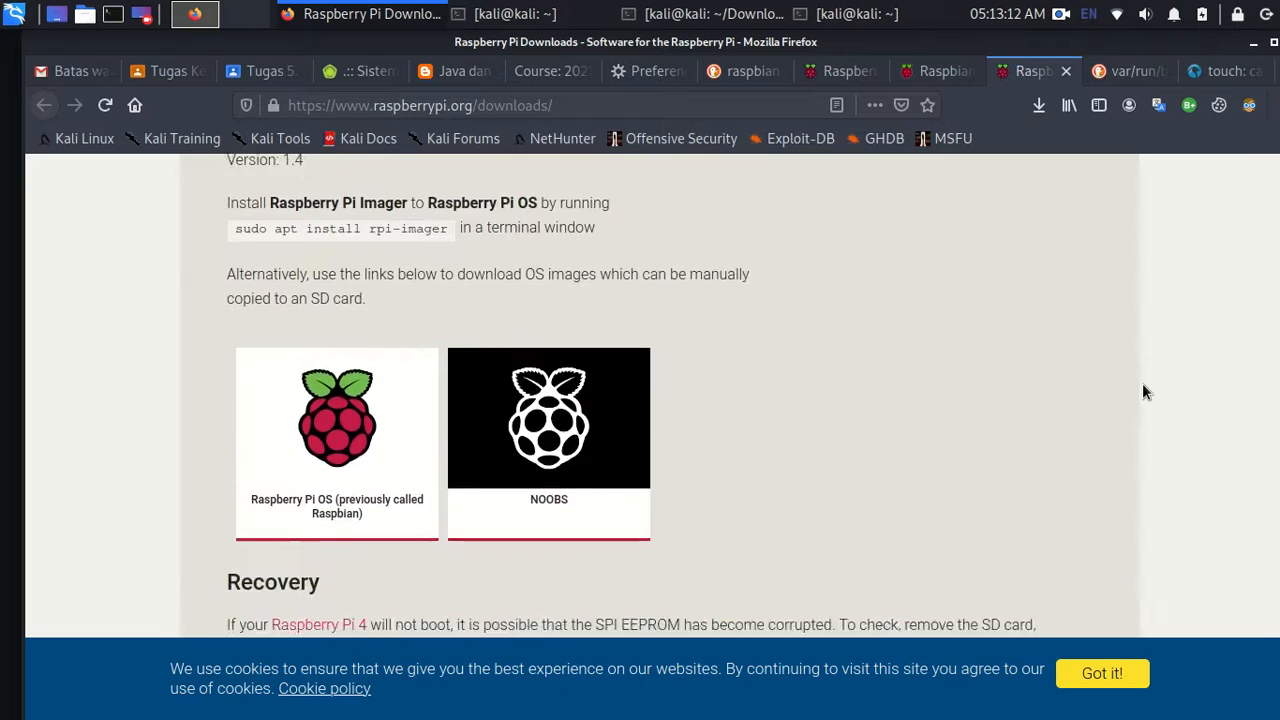
{"action": "scroll", "coordinate": [1145, 392], "scroll_direction": "down", "scroll_amount": 7}
{"action": "scroll", "coordinate": [1145, 392], "scroll_direction": "up", "scroll_amount": 11}
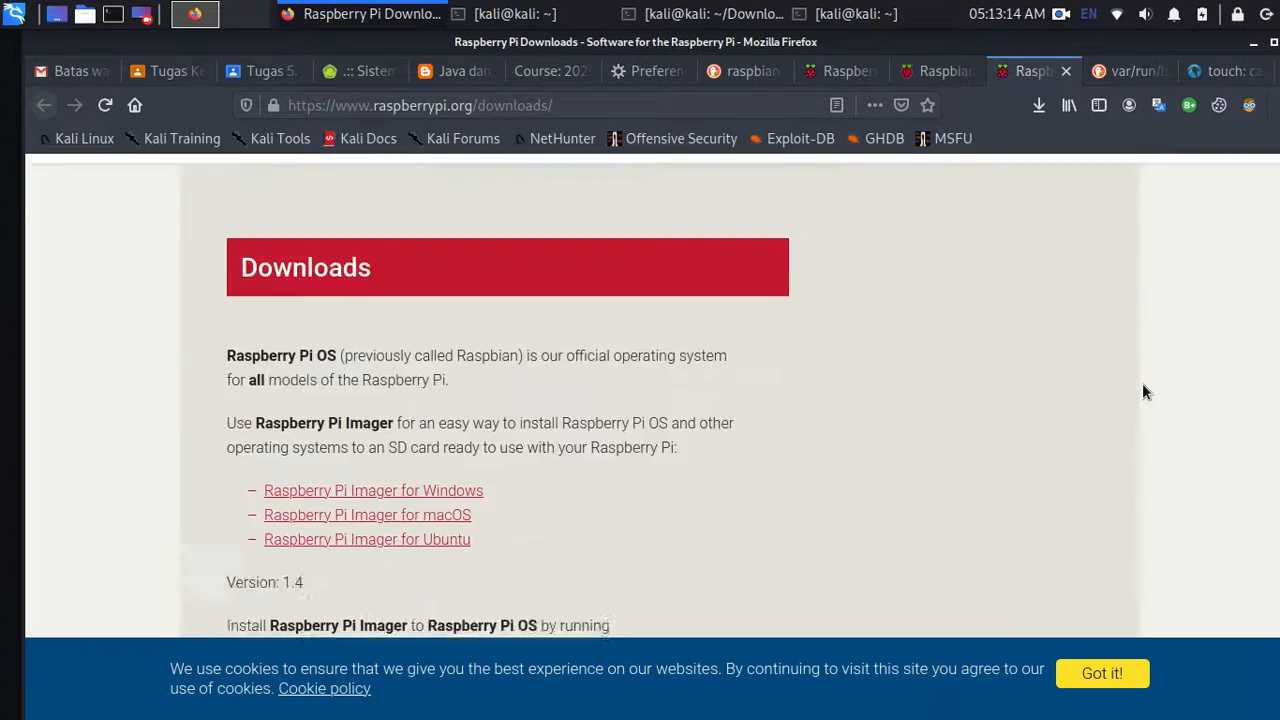
{"action": "scroll", "coordinate": [1145, 392], "scroll_direction": "up", "scroll_amount": 2}
- Switch to the Raspberry Pi Desktop page, review the Debian Buster (2985 MB) download, and minimize Firefox
{"action": "left_click", "coordinate": [931, 74]}
{"action": "left_click", "coordinate": [849, 79]}
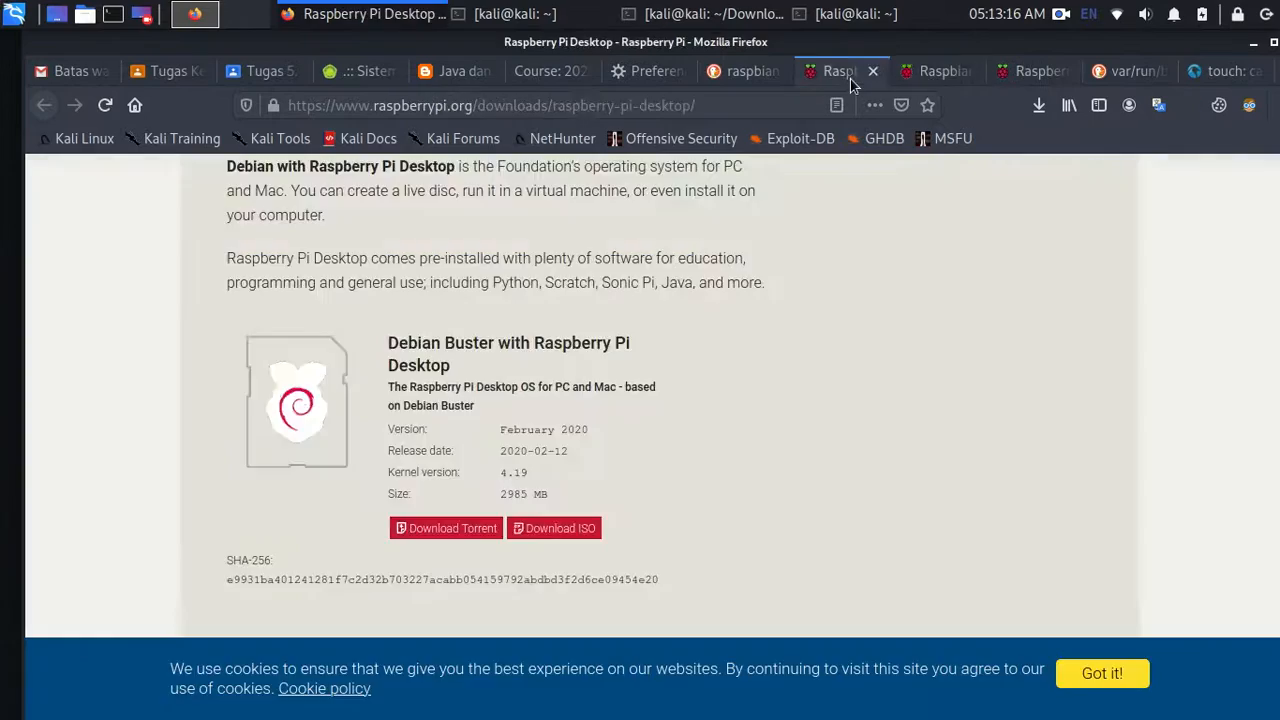
{"action": "scroll", "coordinate": [507, 488], "scroll_direction": "up", "scroll_amount": 2}
{"action": "scroll", "coordinate": [507, 488], "scroll_direction": "down", "scroll_amount": 3}
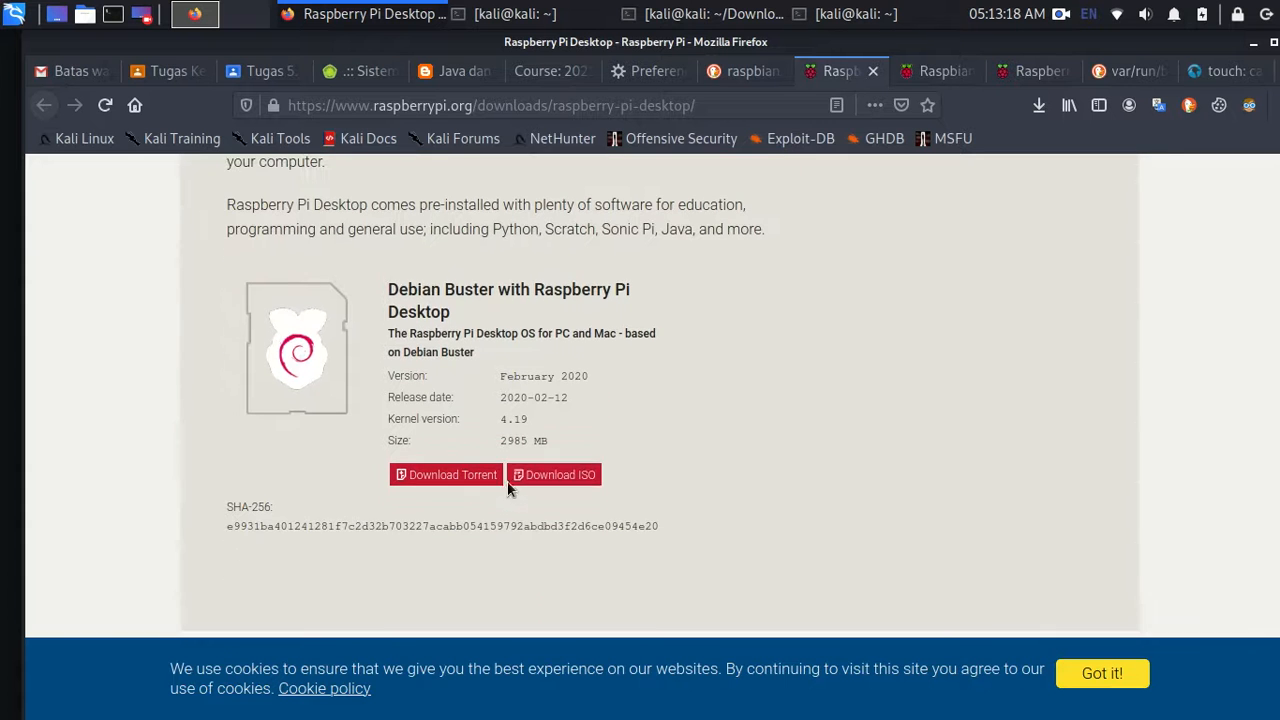
{"action": "left_click_drag", "start_coordinate": [536, 270], "coordinate": [392, 314]}
{"action": "left_click", "coordinate": [392, 314]}
{"action": "left_click", "coordinate": [1253, 43]}
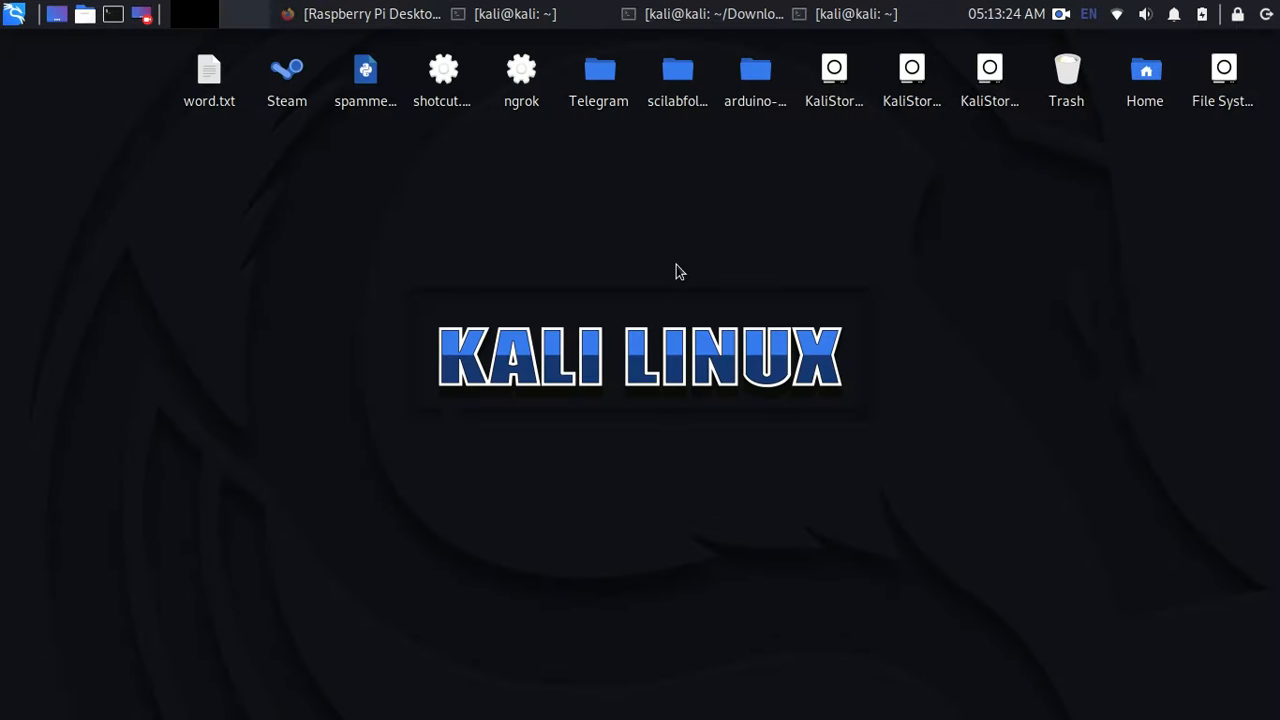
- Run sudo apt-get update in the terminal
{"action": "left_click", "coordinate": [877, 7]}
{"action": "type", "text": "sudo"}
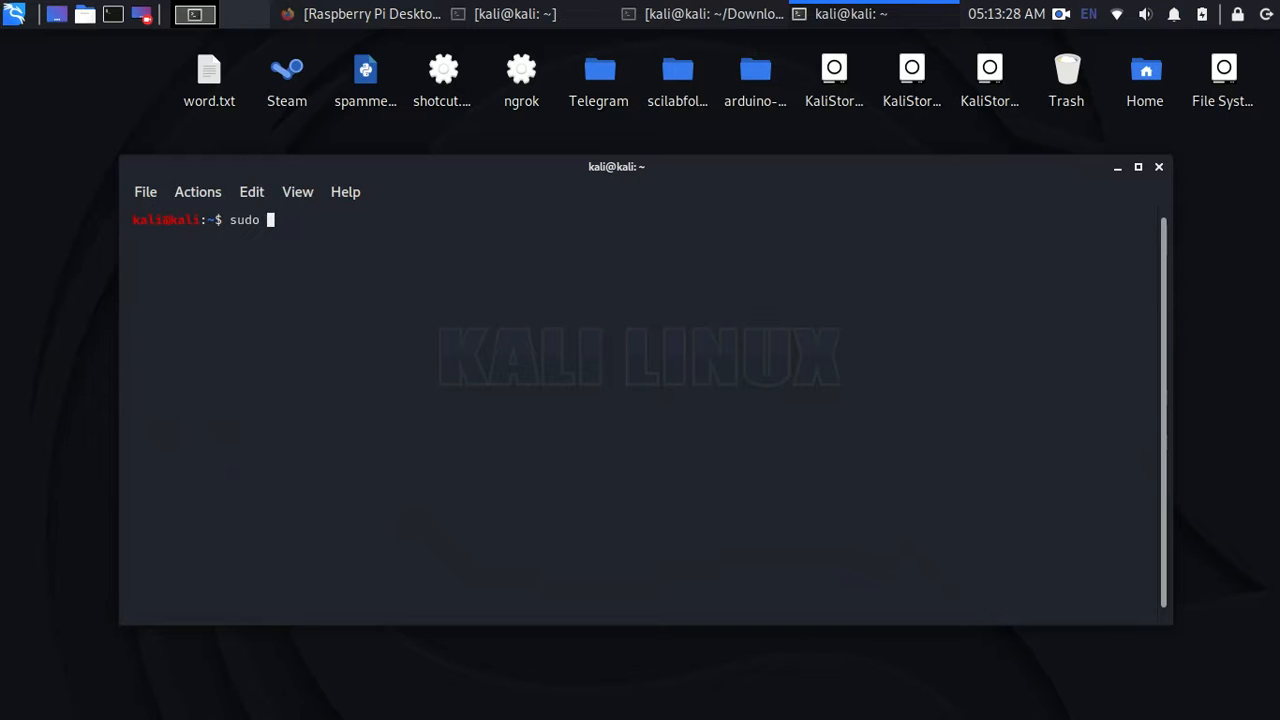
{"action": "type", "text": " apt-get update"}
{"action": "key", "text": "Return"}
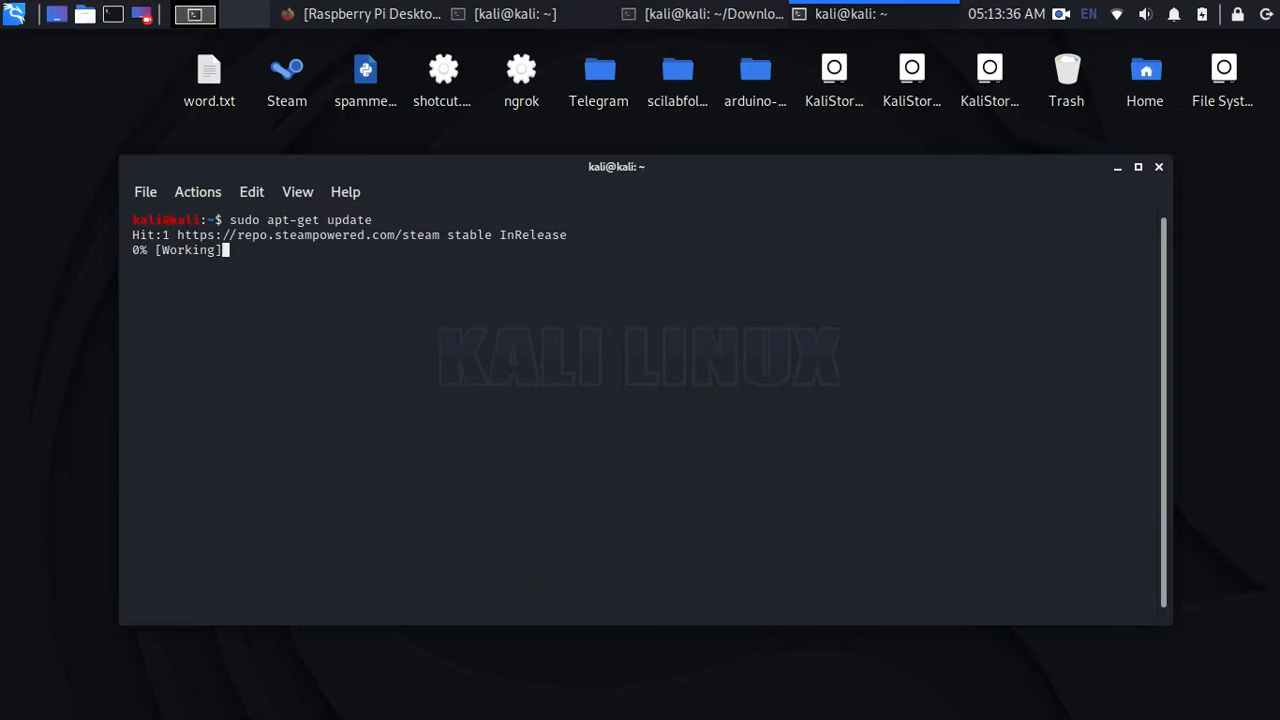
- In a second terminal tab, run sudo apt-get install virtualbox
{"action": "key", "text": "ctrl+shift+t"}
{"action": "type", "text": "sudo apt-get install virtu"}
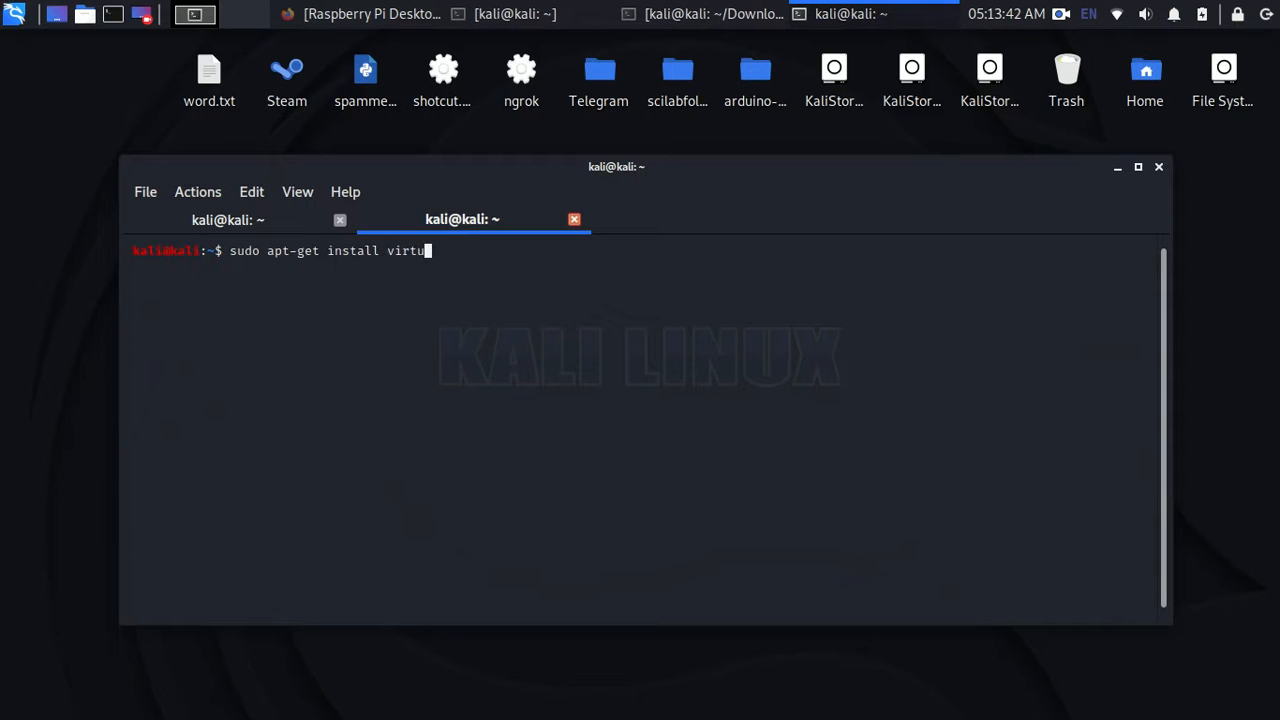
{"action": "type", "text": "al"}
{"action": "key", "text": "BackSpace"}
{"action": "type", "text": "albco"}
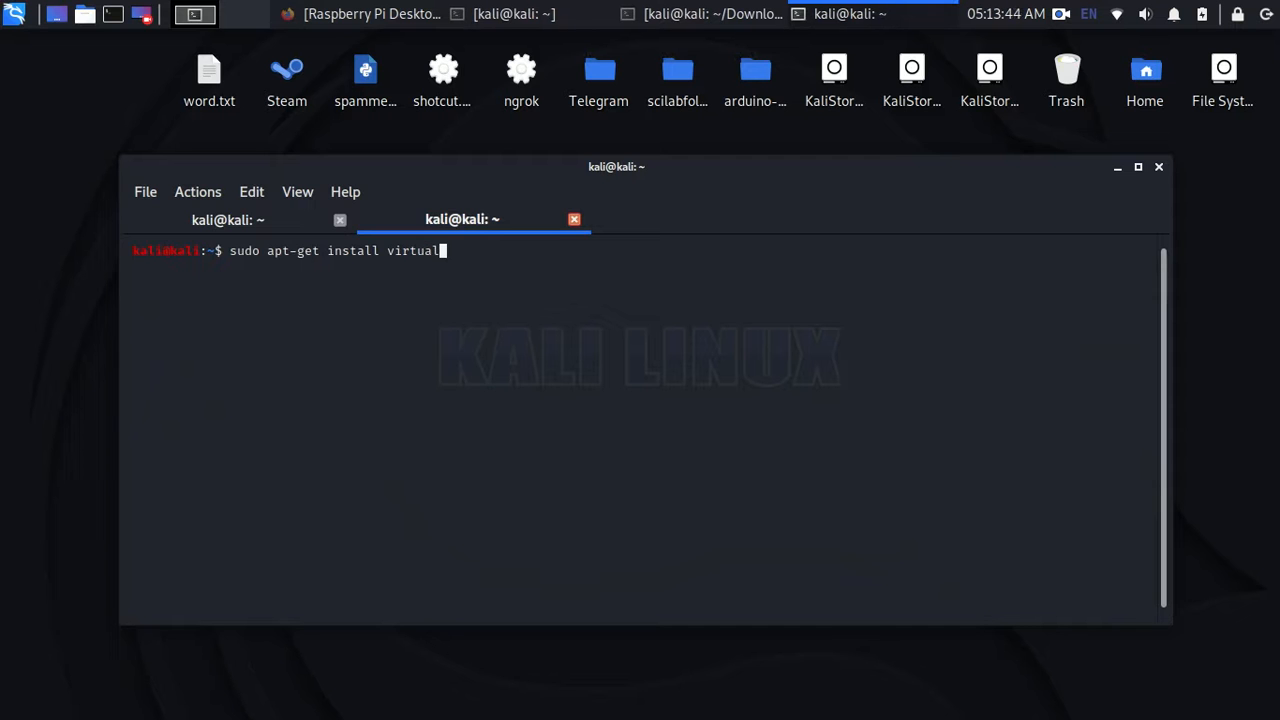
{"action": "key", "text": "BackSpace"}
{"action": "type", "text": "ox"}
{"action": "left_click", "coordinate": [230, 222]}
{"action": "left_click", "coordinate": [440, 224]}
{"action": "key", "text": "Return"}
- Enter the account password and clear the screen, close the first tab, and type virtualbox
{"action": "key", "text": "Return"}
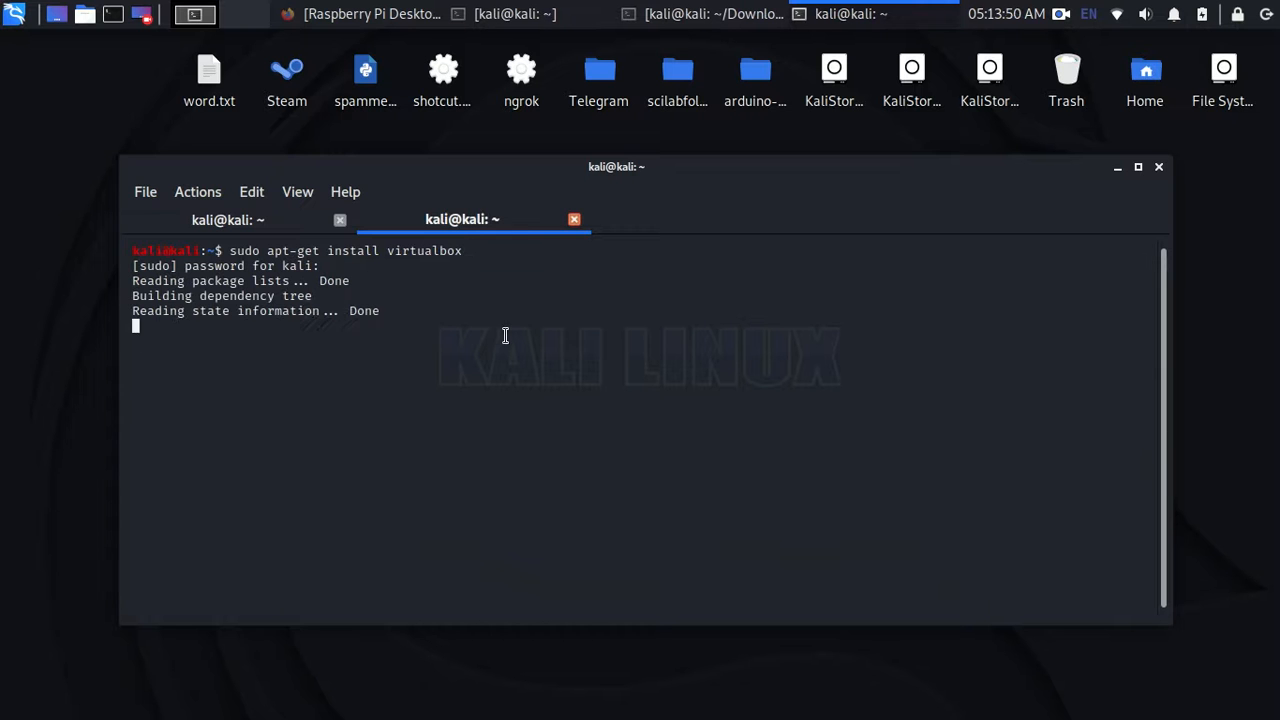
{"action": "type", "text": "clear"}
{"action": "key", "text": "Return"}
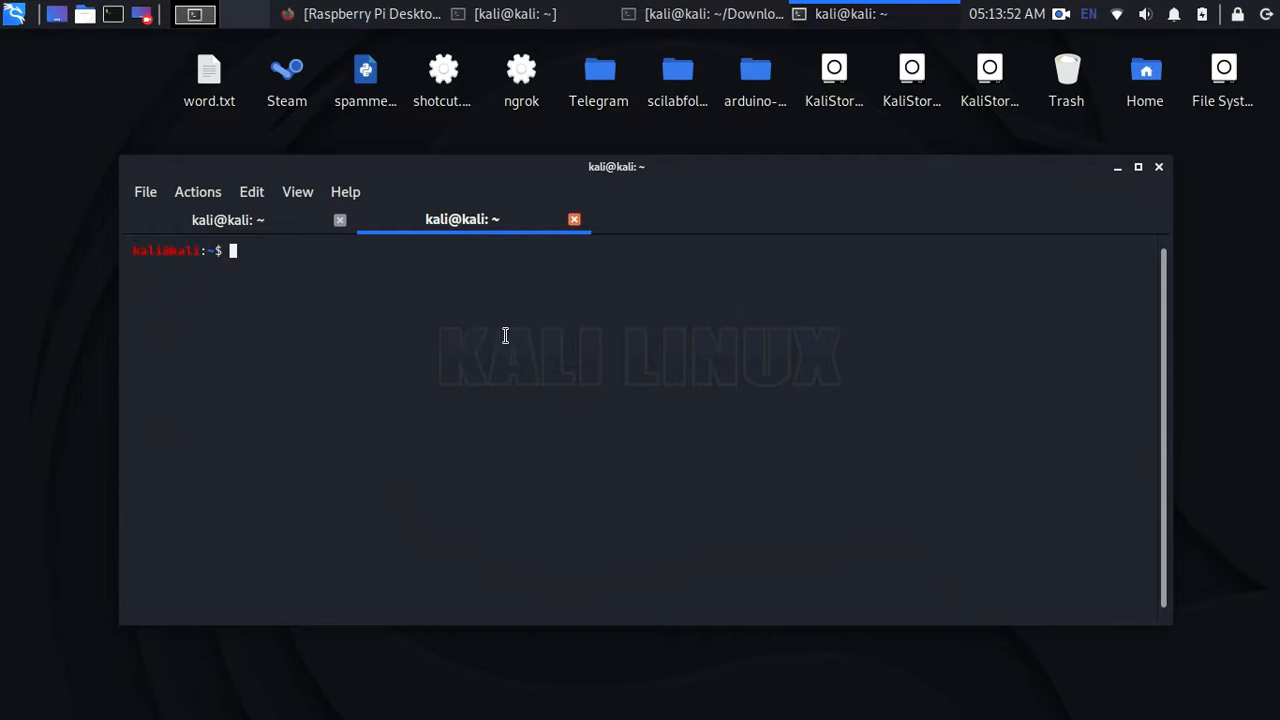
{"action": "left_click", "coordinate": [245, 219]}
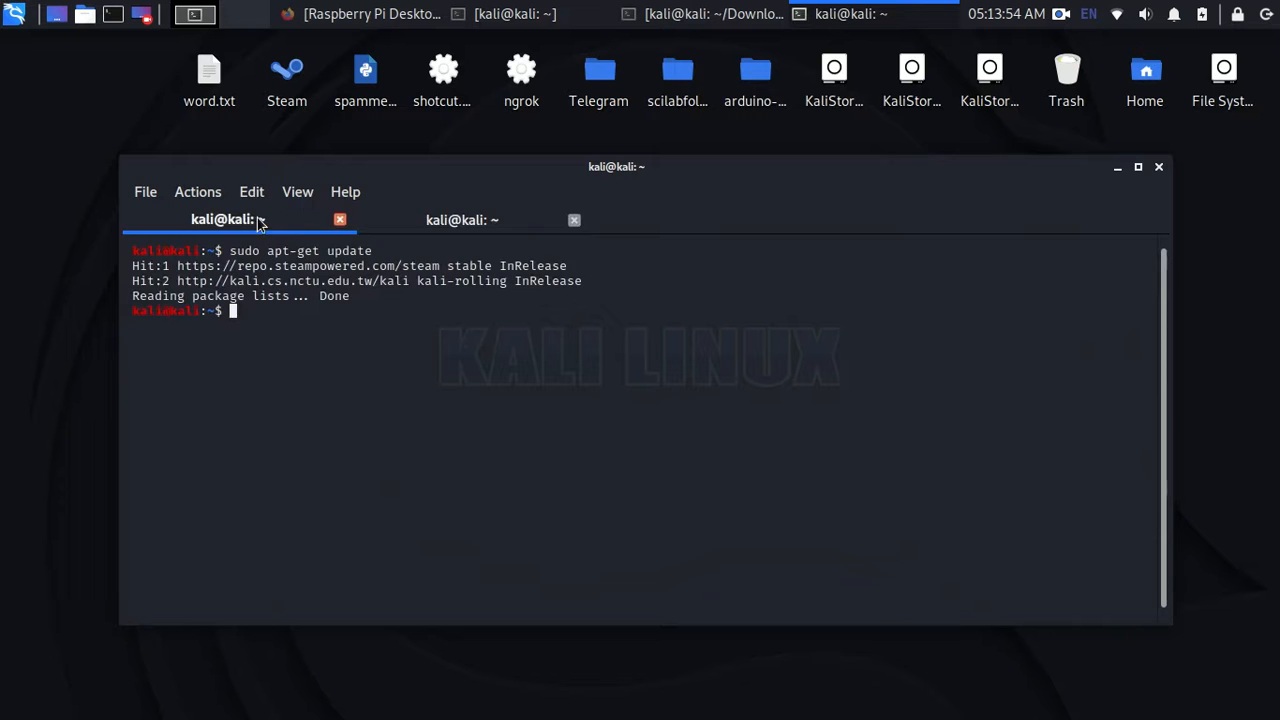
{"action": "left_click", "coordinate": [340, 219]}
{"action": "type", "text": "virt"}
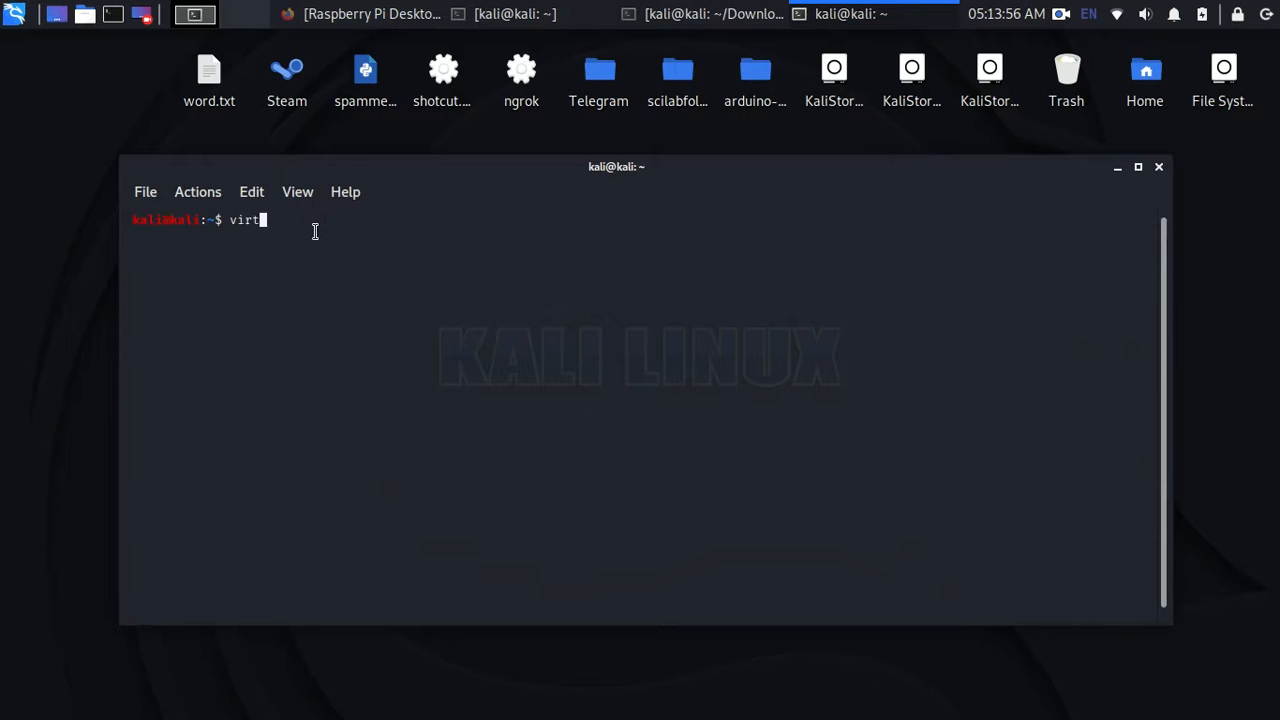
{"action": "type", "text": "ualbox"}
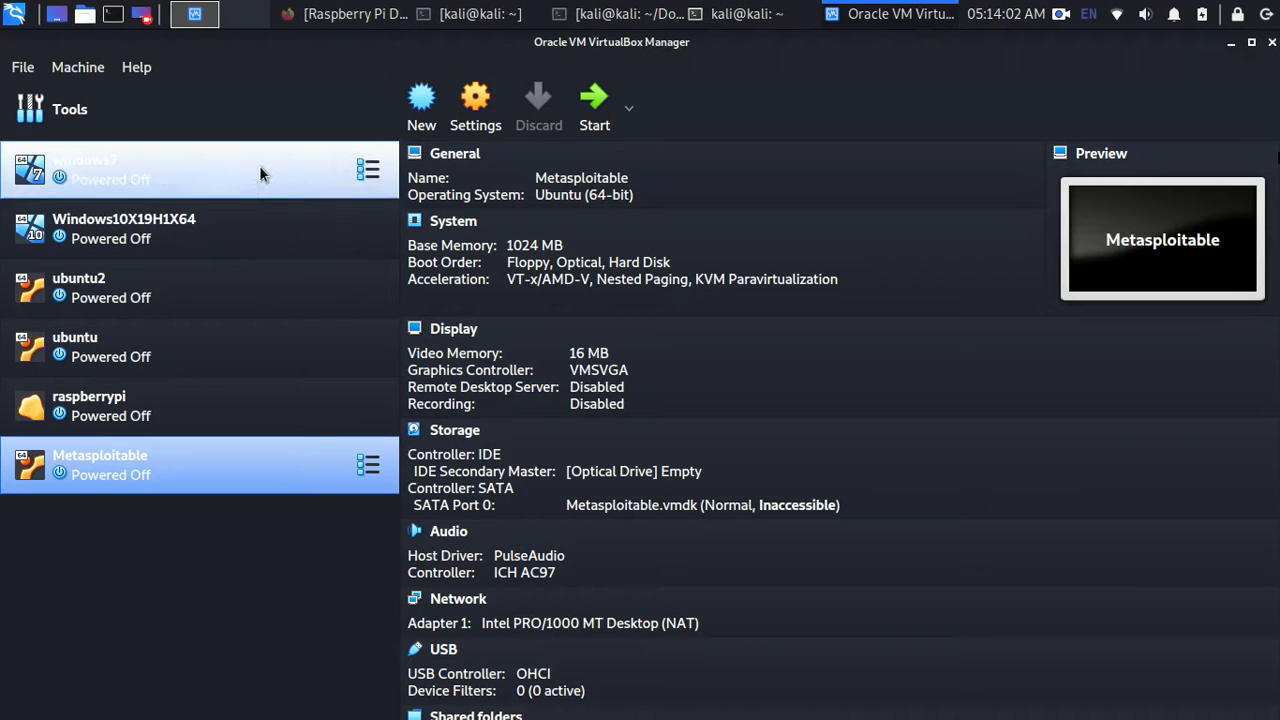
- Start a new virtual machine stored in the virtualbox folder on the KaliStorage drive
{"action": "left_click", "coordinate": [266, 178]}
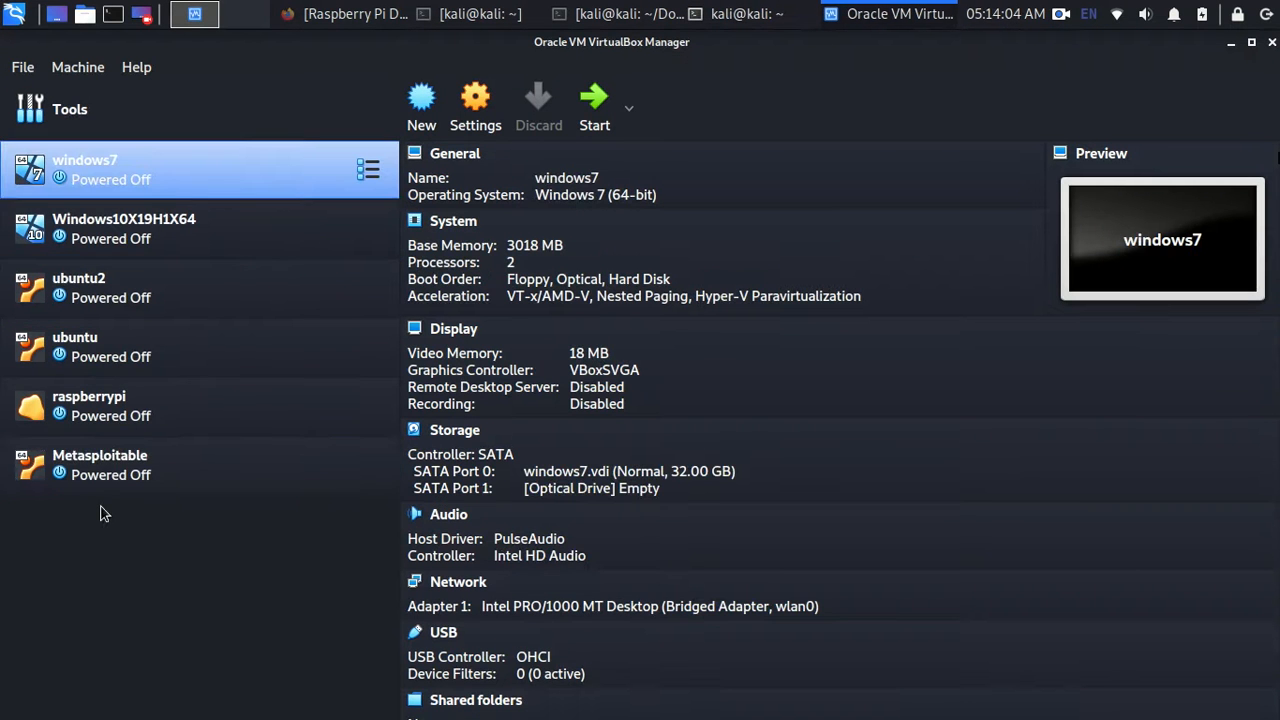
{"action": "left_click", "coordinate": [152, 467]}
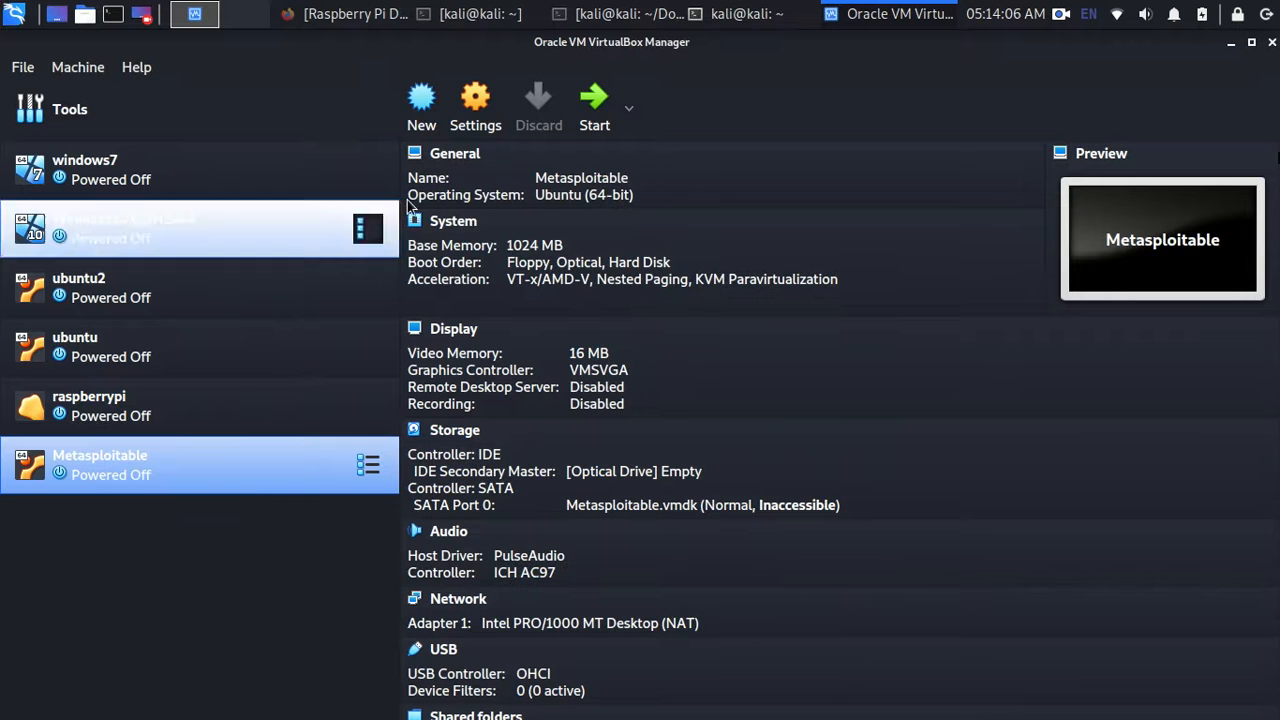
{"action": "left_click", "coordinate": [421, 115]}
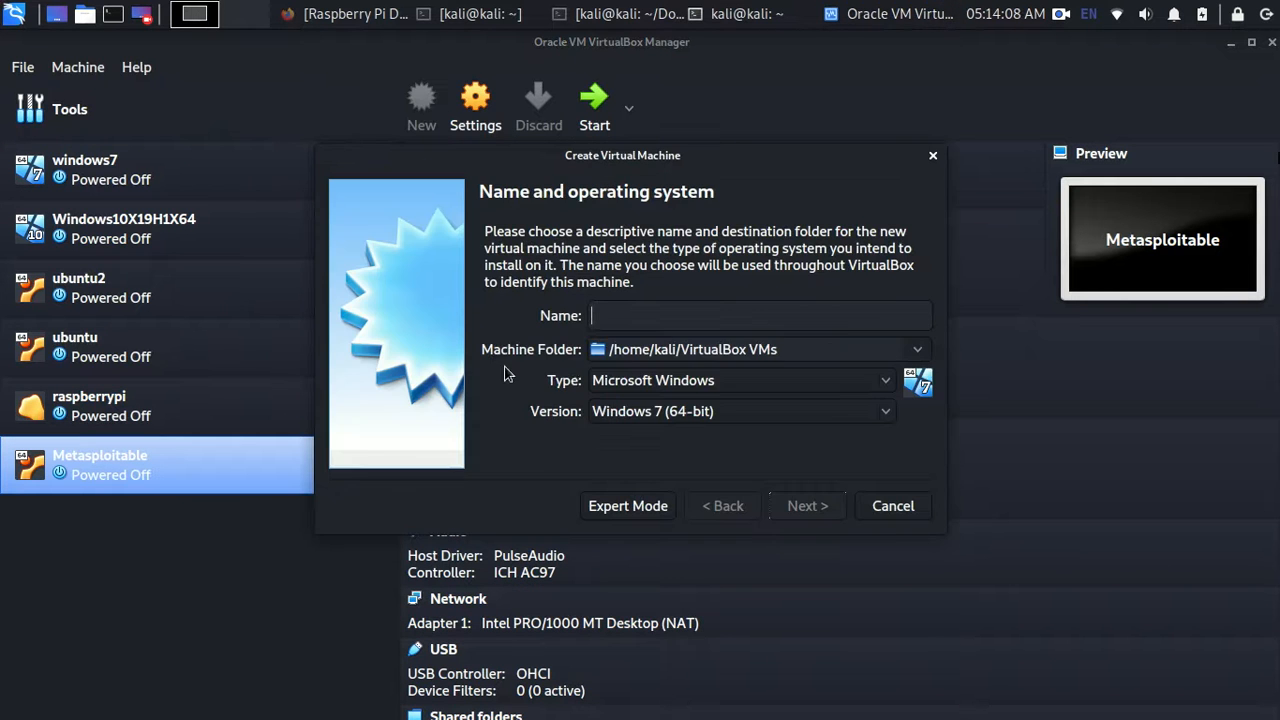
{"action": "left_click", "coordinate": [922, 348]}
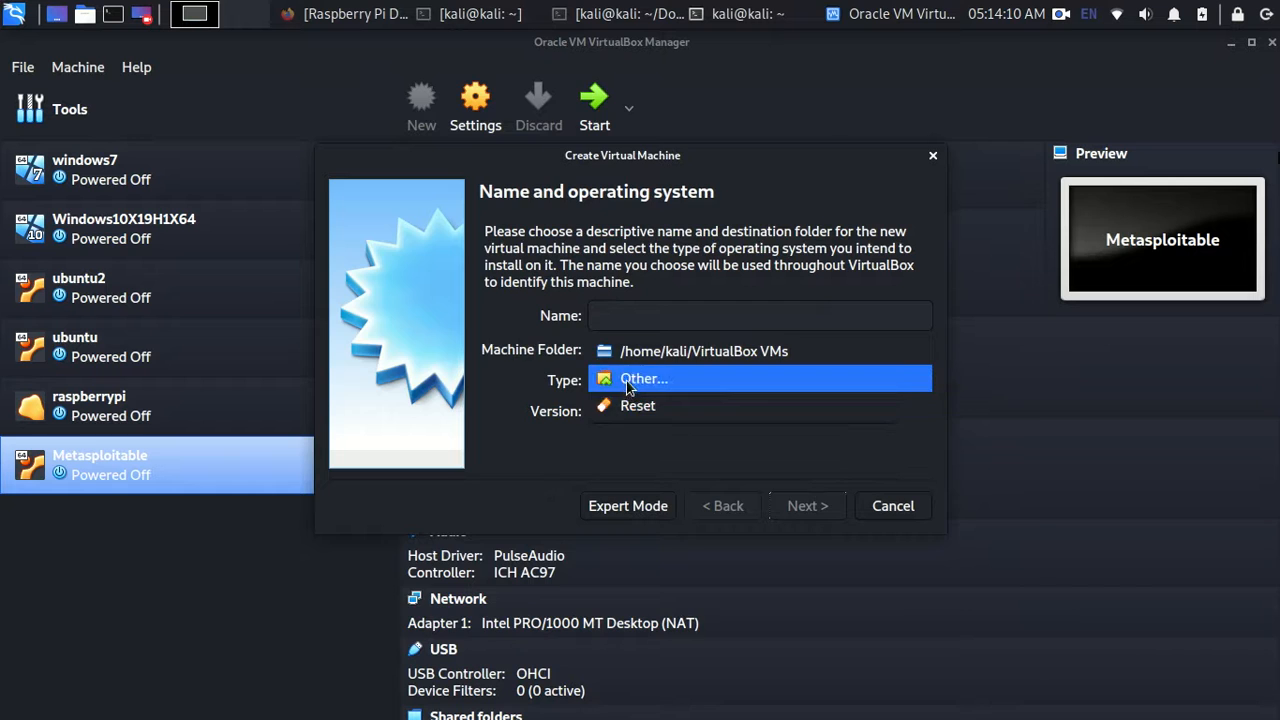
{"action": "left_click", "coordinate": [626, 380]}
{"action": "left_click", "coordinate": [308, 356]}
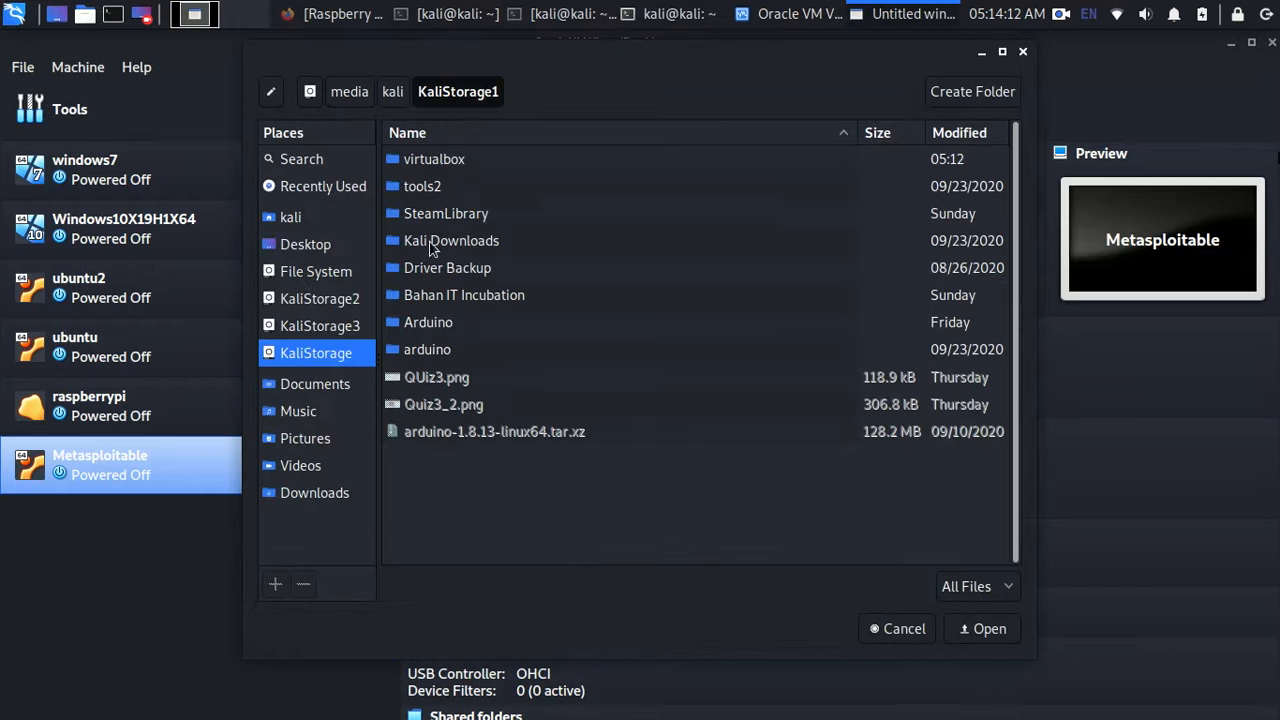
{"action": "left_click", "coordinate": [413, 164]}
{"action": "double_click", "coordinate": [413, 164]}
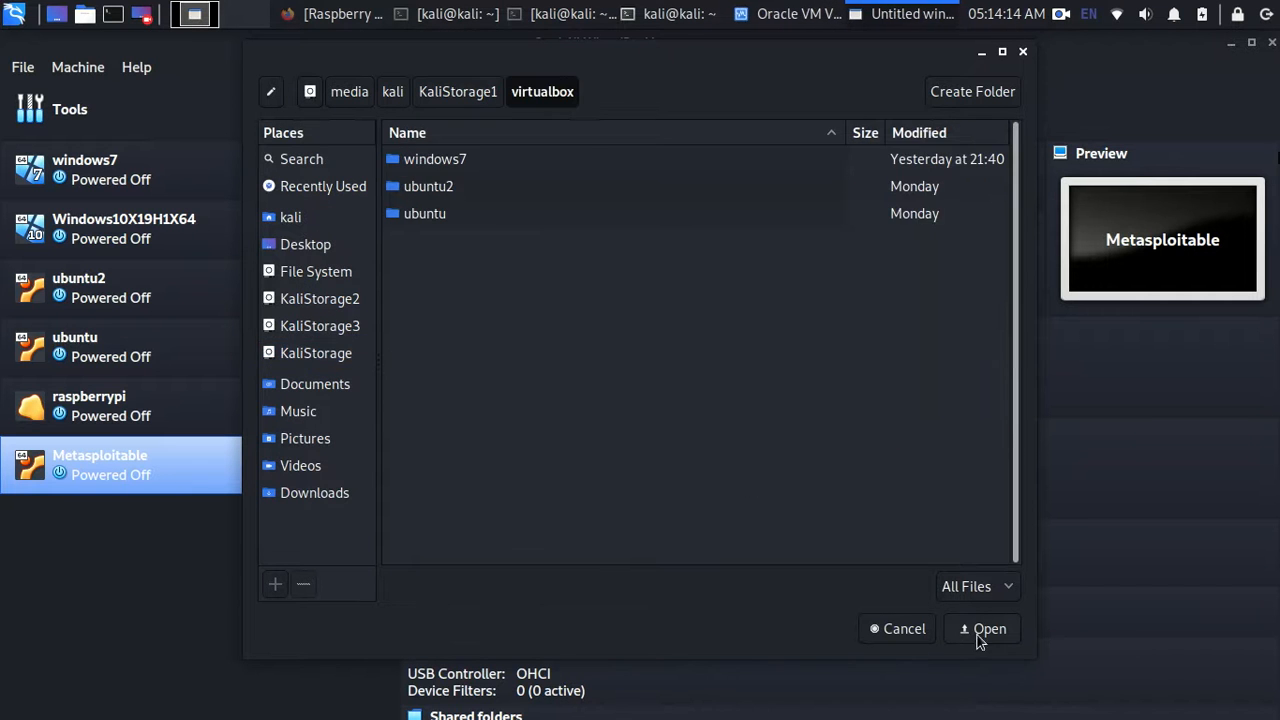
{"action": "left_click", "coordinate": [982, 632]}
- Name the machine raspberrypi2, with type Linux and version Debian (32-bit)
{"action": "type", "text": "ras"}
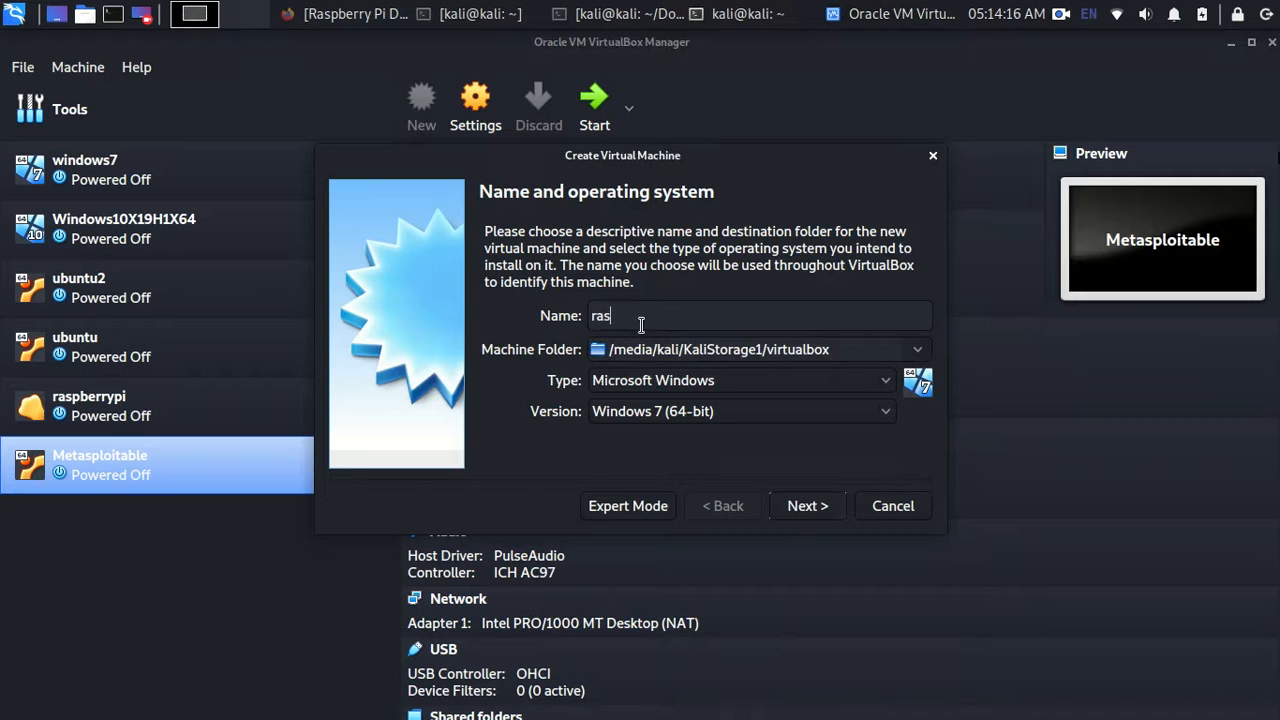
{"action": "type", "text": "pbian"}
{"action": "key", "text": "BackSpace"}
{"action": "key", "text": "BackSpace"}
{"action": "type", "text": "rrypi2"}
{"action": "left_click", "coordinate": [735, 382]}
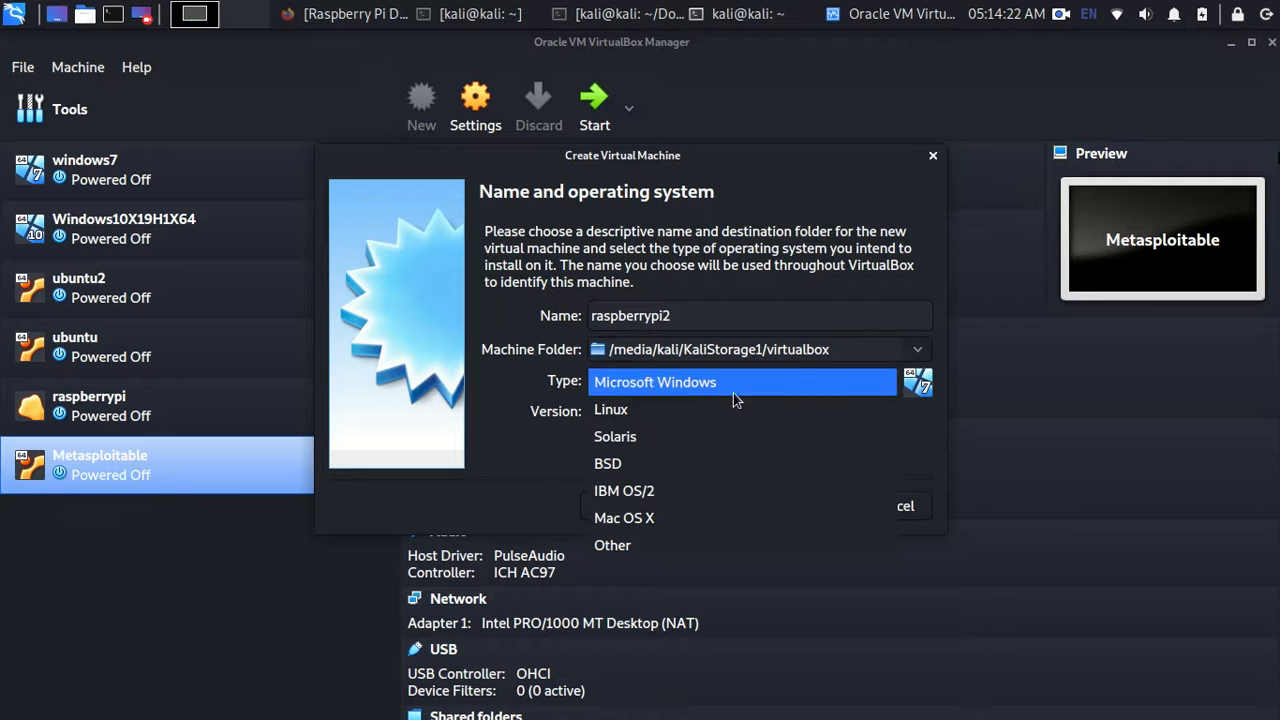
{"action": "left_click", "coordinate": [612, 409]}
{"action": "left_click", "coordinate": [836, 414]}
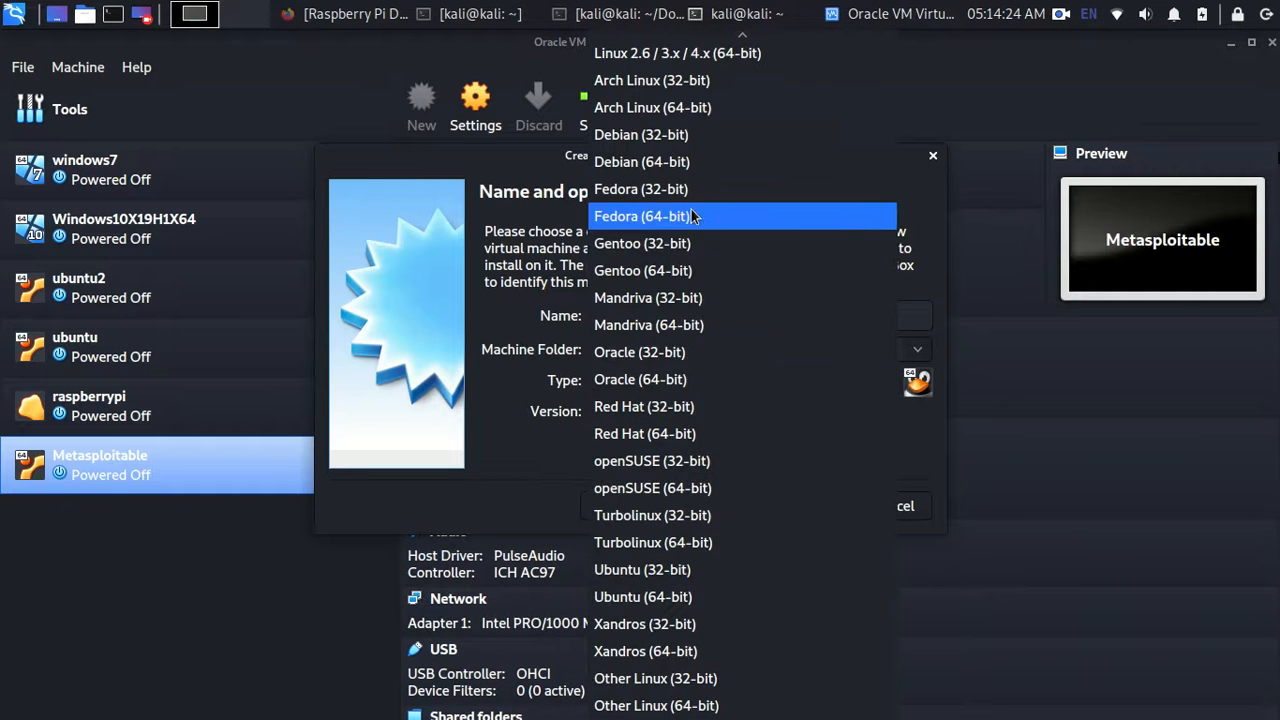
{"action": "left_click", "coordinate": [645, 141]}
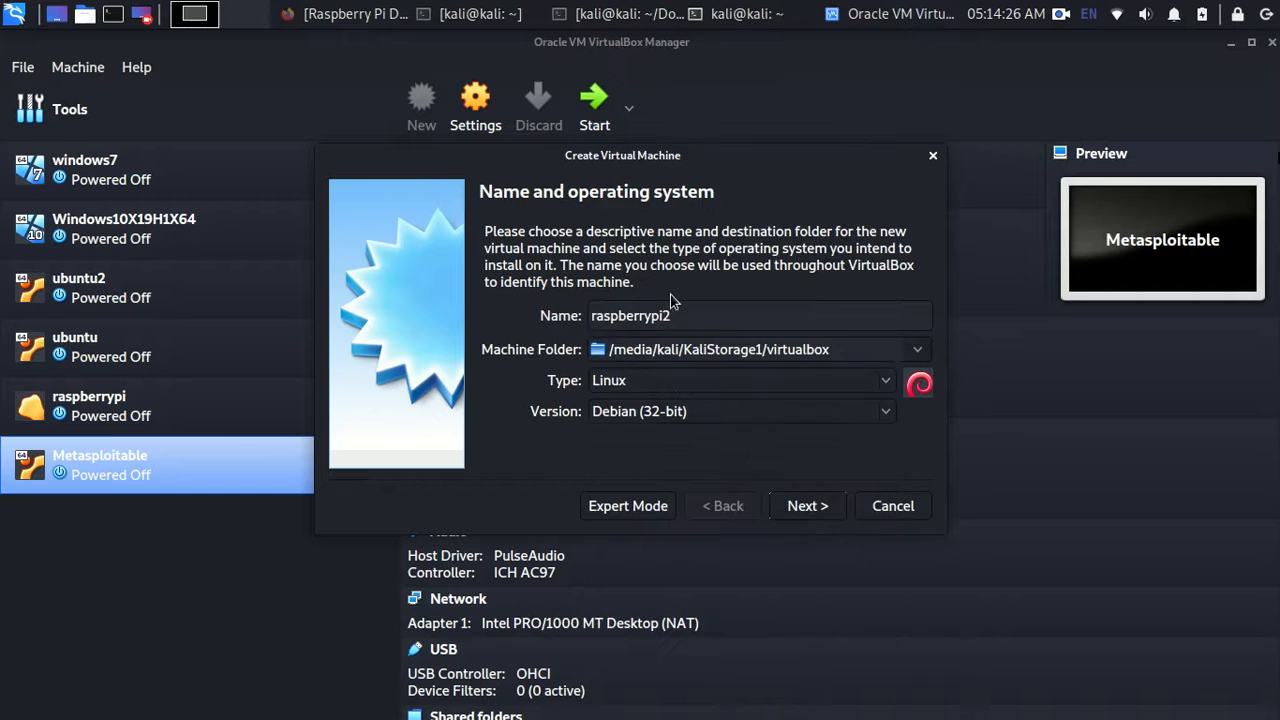
{"action": "left_click", "coordinate": [700, 411]}
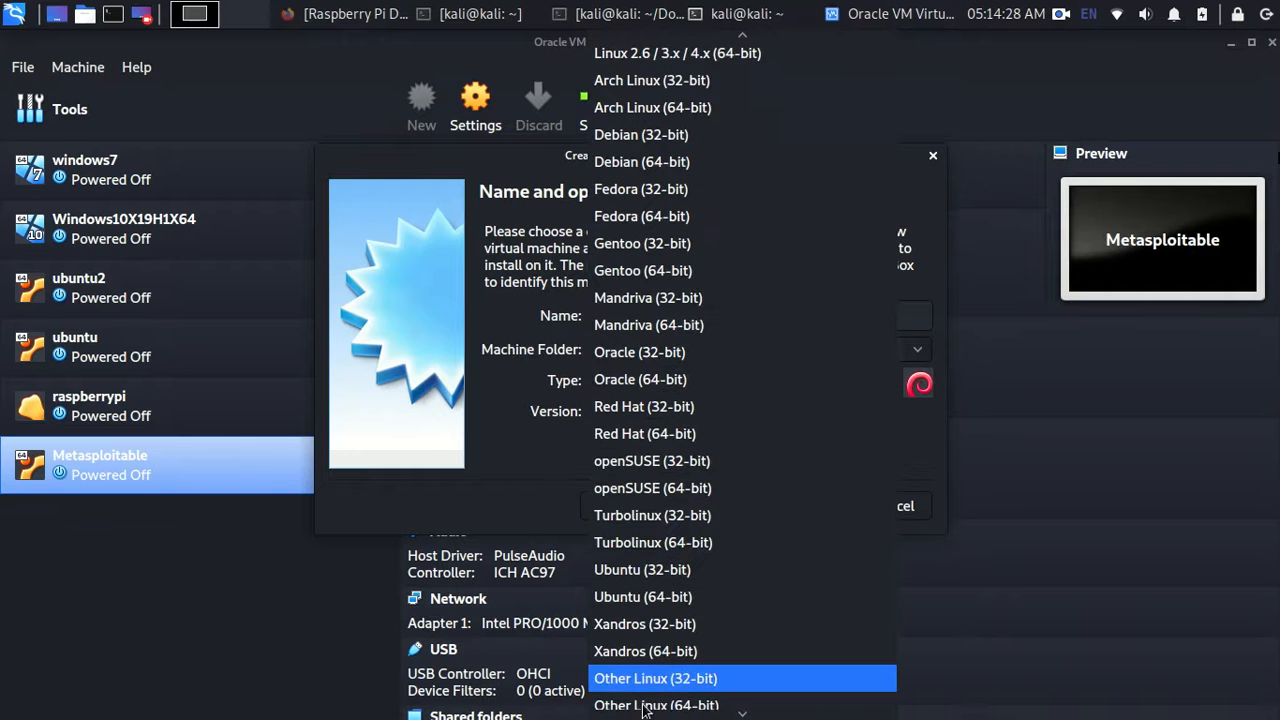
{"action": "left_click", "coordinate": [505, 488]}
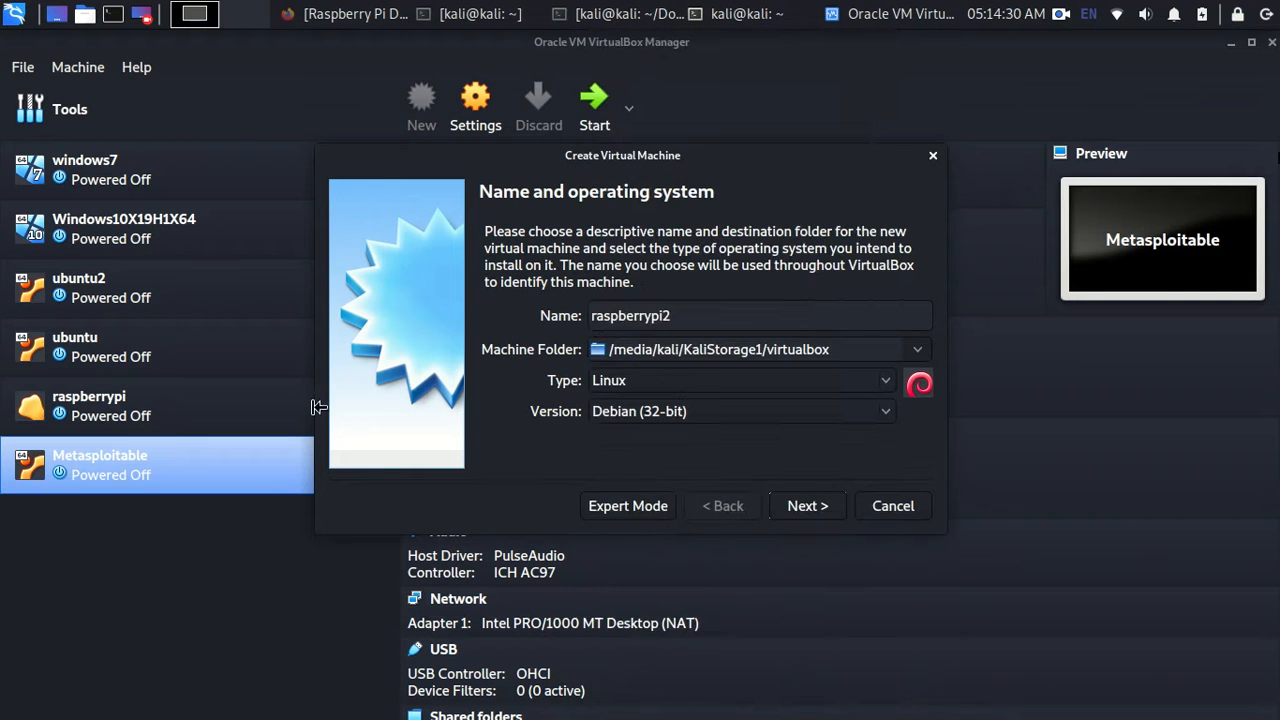
{"action": "left_click_drag", "start_coordinate": [562, 158], "coordinate": [630, 186]}
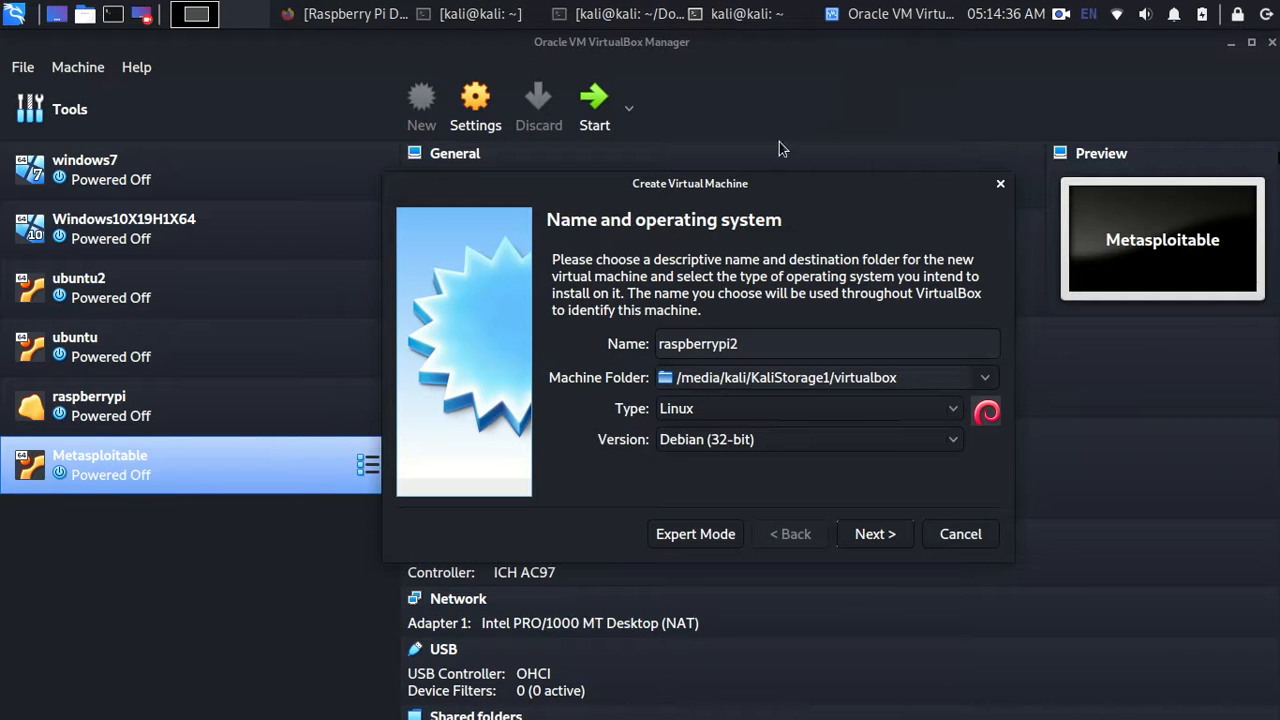
{"action": "left_click_drag", "start_coordinate": [750, 183], "coordinate": [669, 178]}
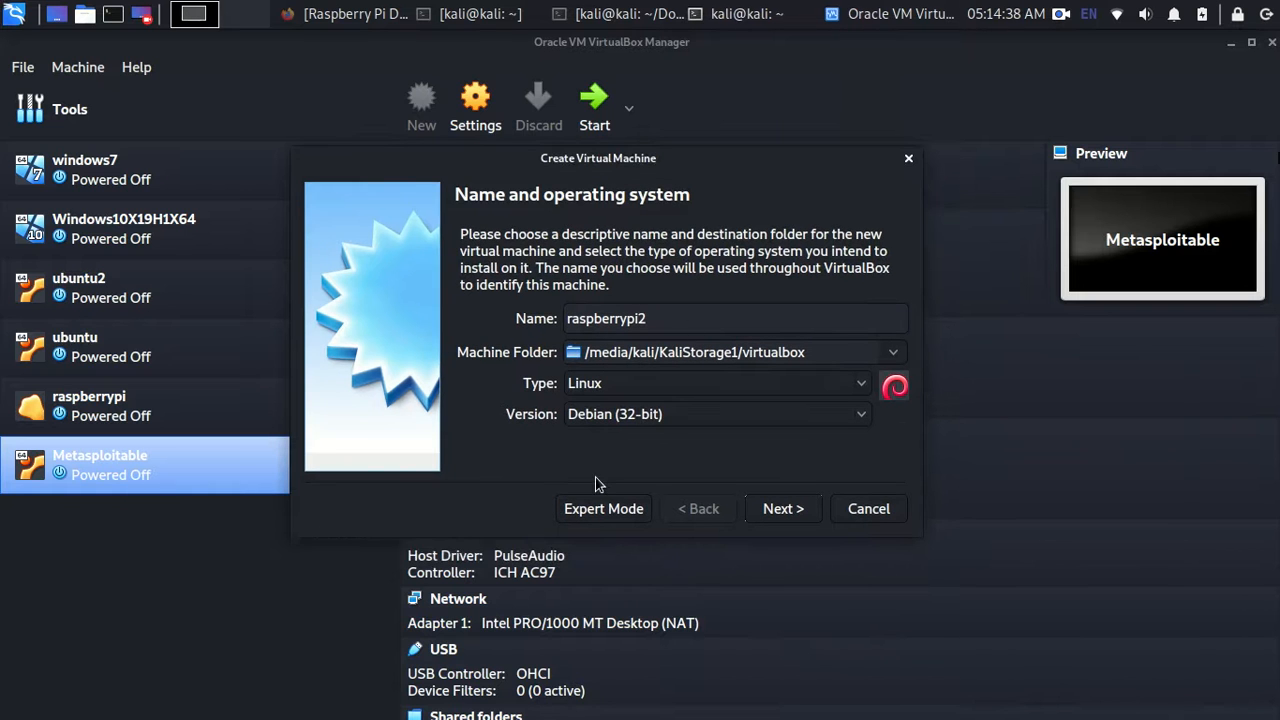
- Keep 1024 MB of memory and choose to create a new virtual hard disk
{"action": "left_click", "coordinate": [772, 512]}
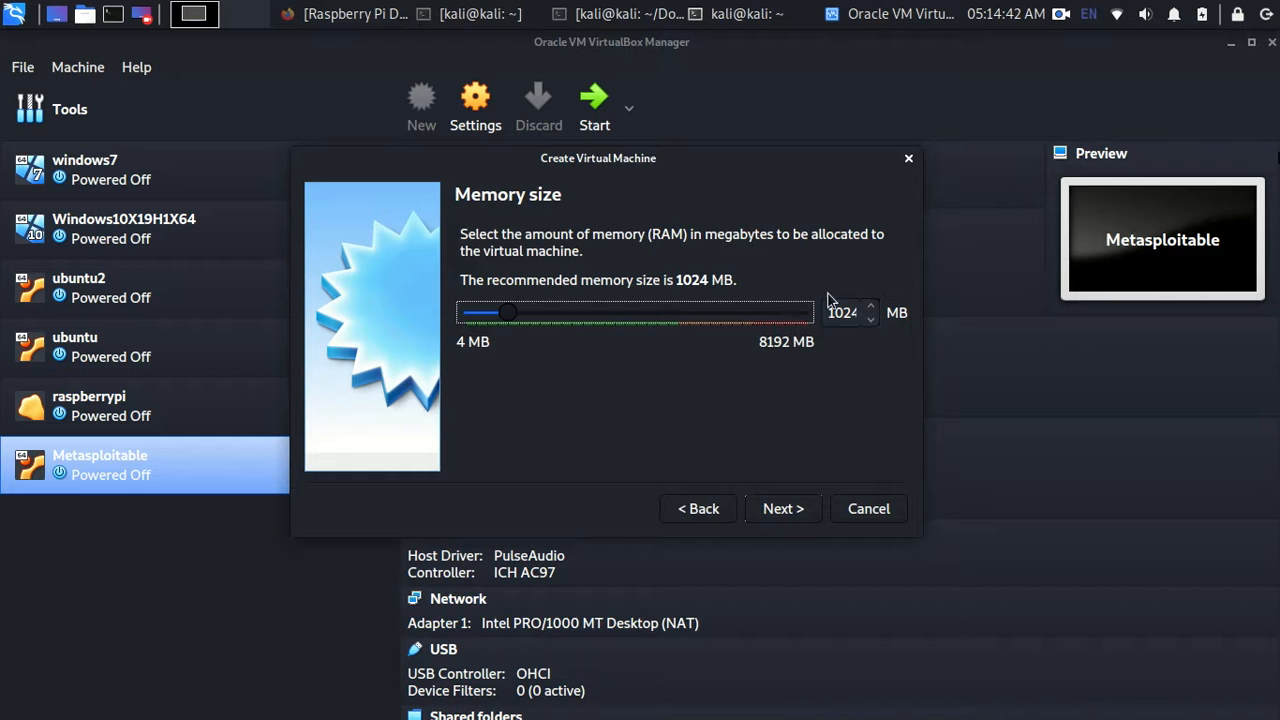
{"action": "key", "text": "Tab"}
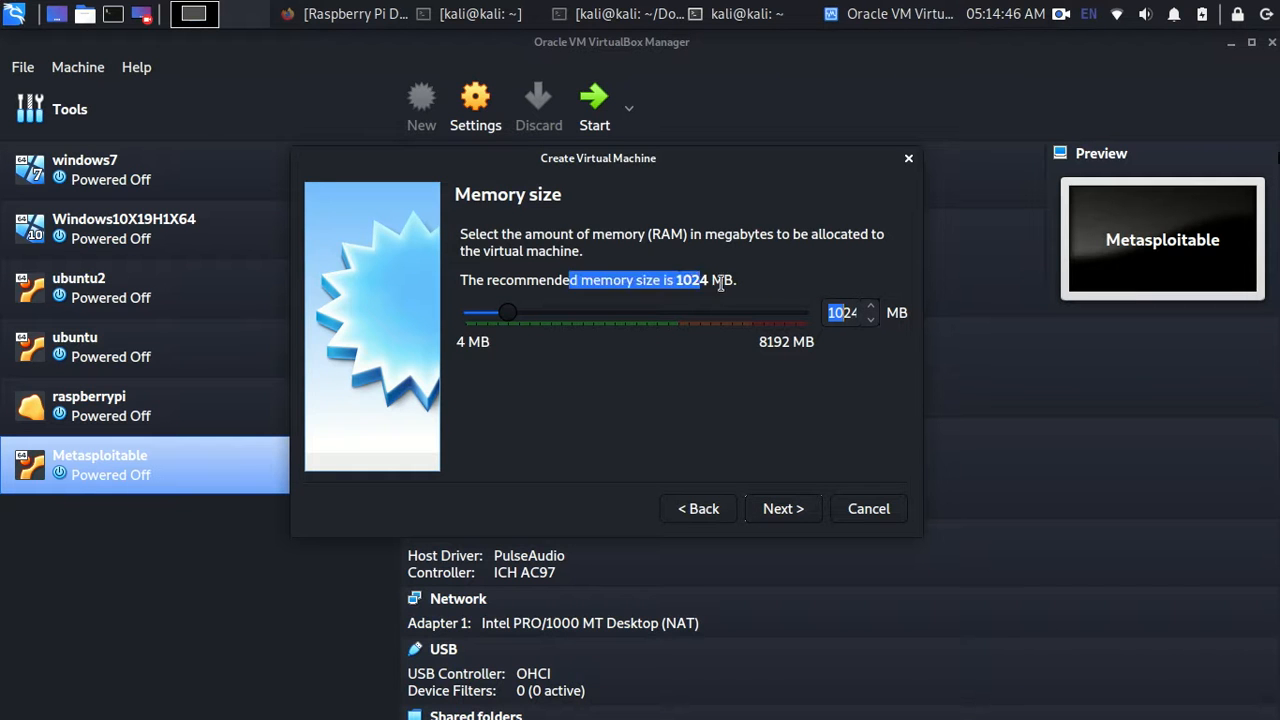
{"action": "left_click", "coordinate": [840, 314]}
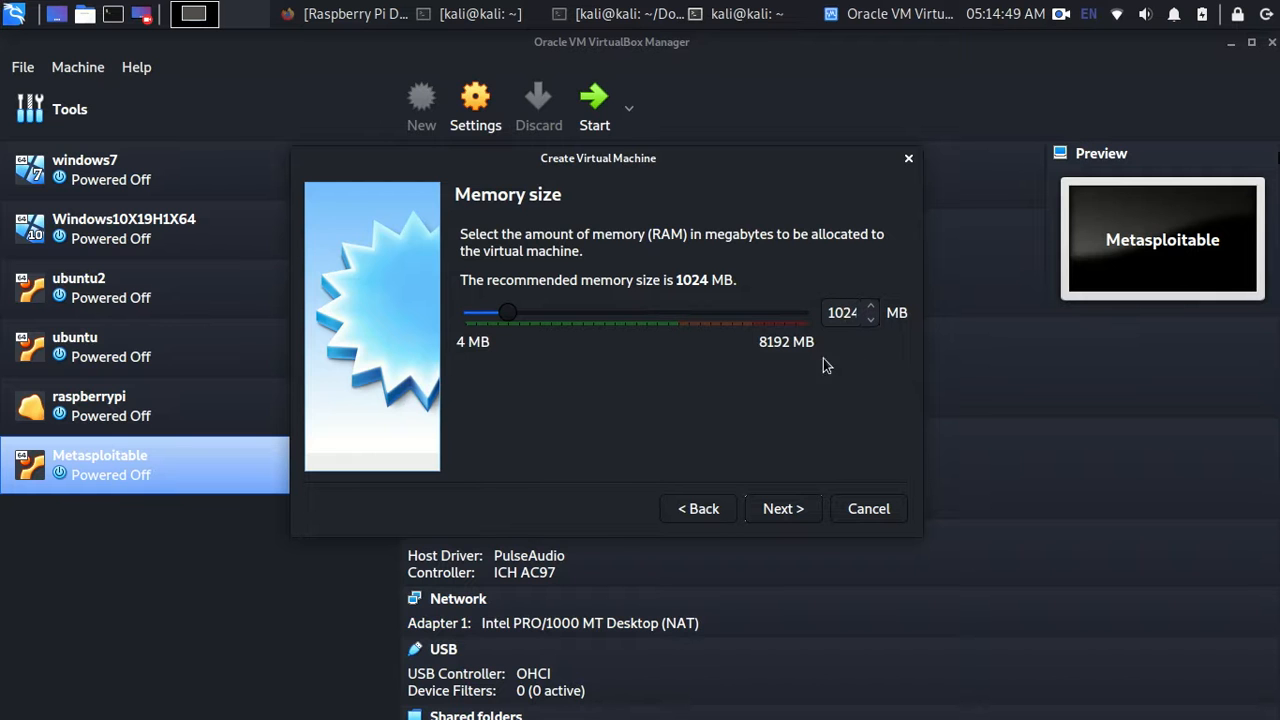
{"action": "left_click", "coordinate": [776, 510]}
{"action": "left_click", "coordinate": [500, 375]}
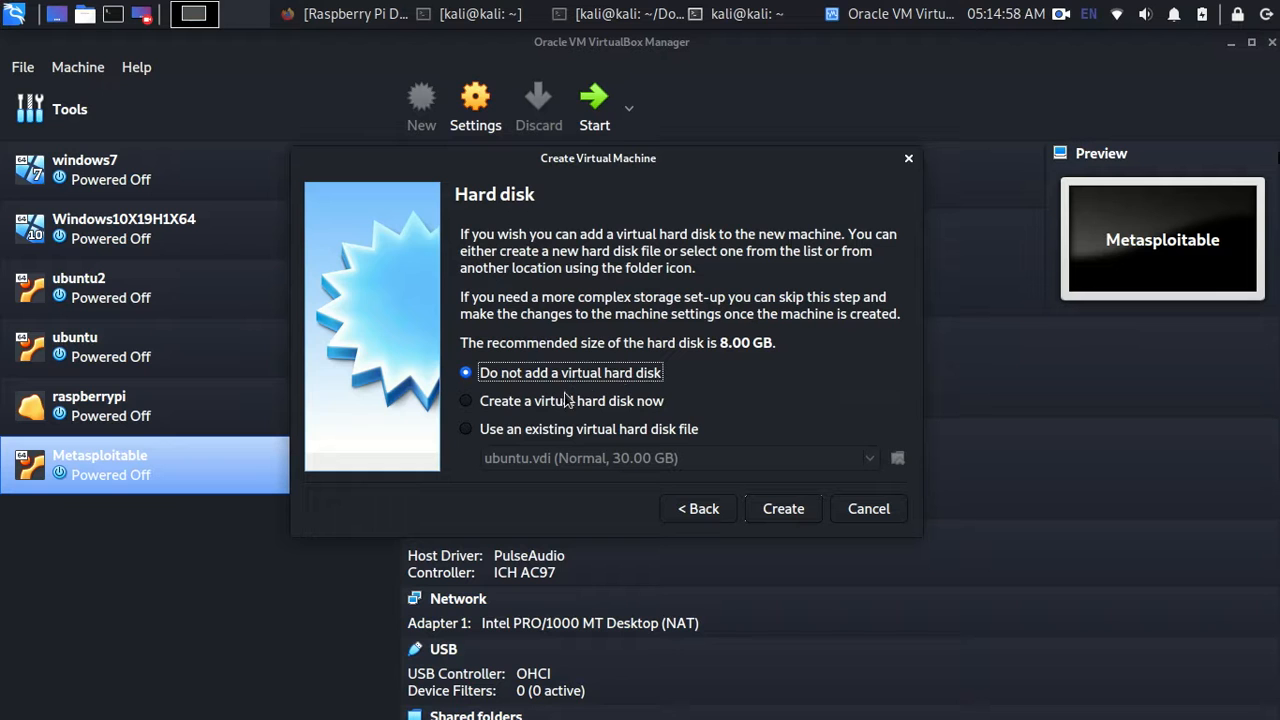
{"action": "left_click", "coordinate": [525, 402]}
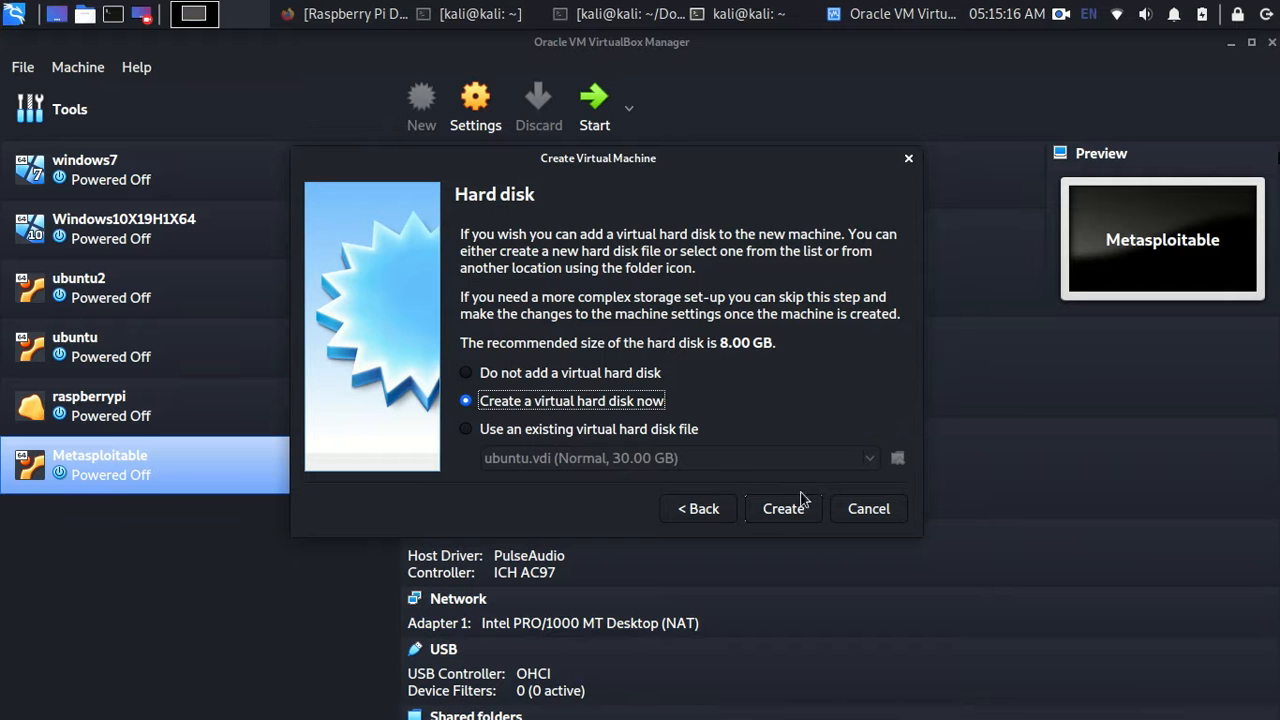
- Choose the VDI file type and dynamically allocated storage for the new disk
{"action": "left_click", "coordinate": [760, 506]}
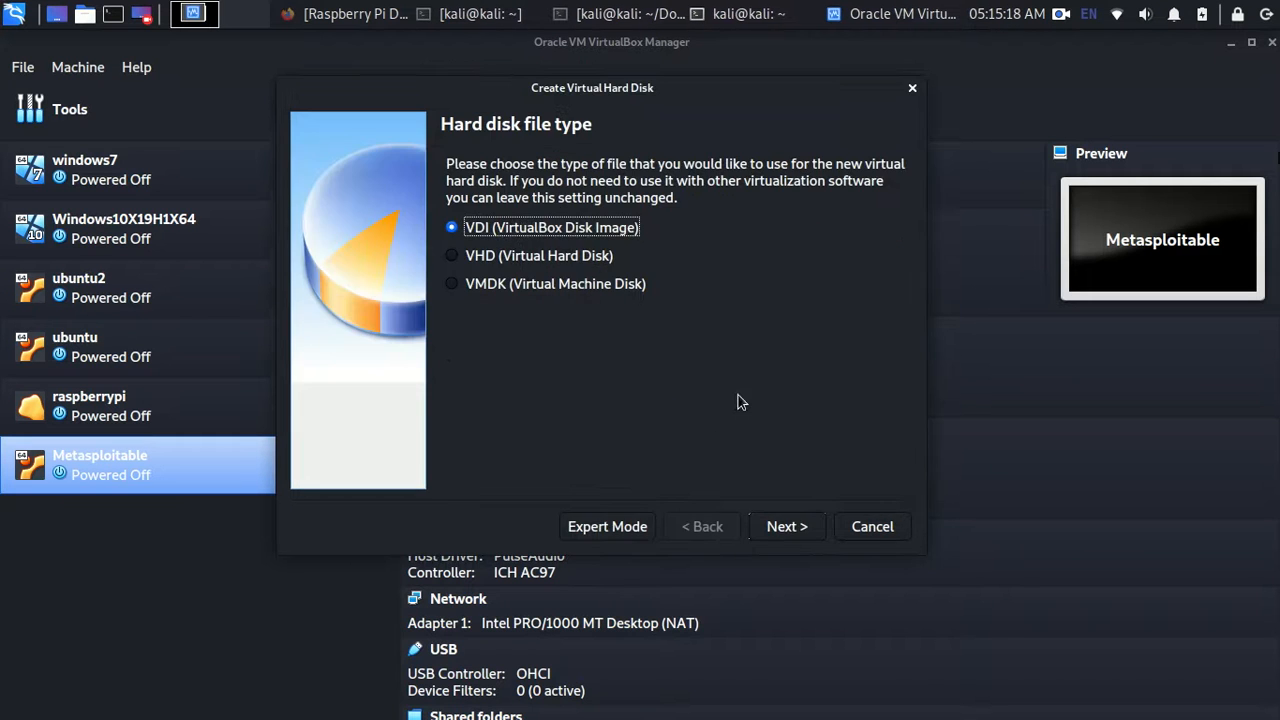
{"action": "left_click_drag", "start_coordinate": [688, 182], "coordinate": [446, 163]}
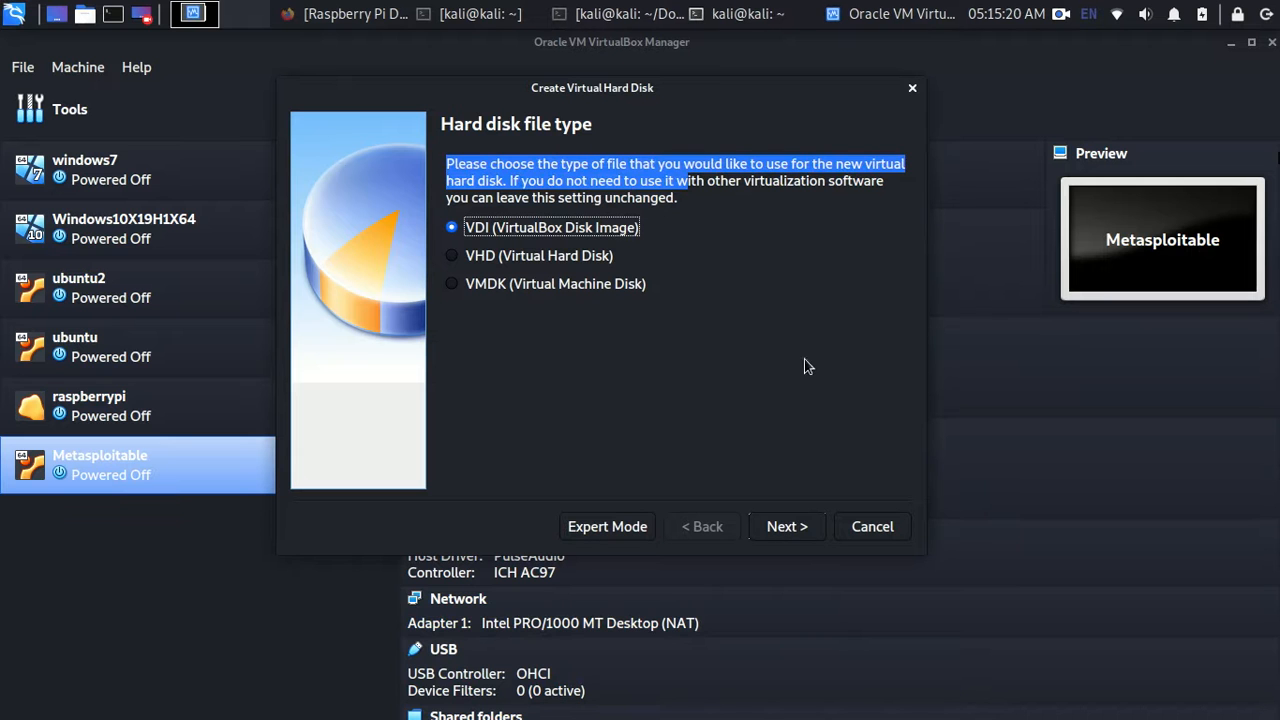
{"action": "left_click", "coordinate": [798, 535]}
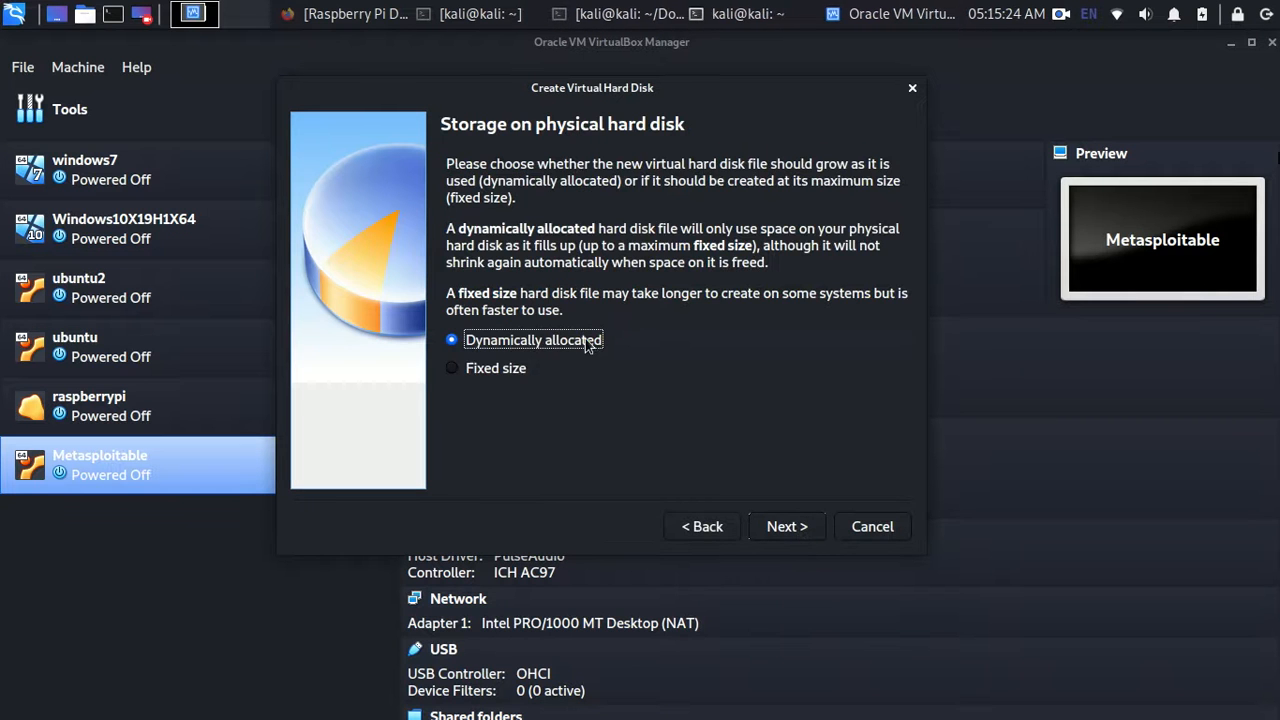
{"action": "left_click_drag", "start_coordinate": [511, 229], "coordinate": [513, 288]}
{"action": "left_click", "coordinate": [526, 260]}
{"action": "left_click_drag", "start_coordinate": [522, 248], "coordinate": [704, 261]}
{"action": "left_click", "coordinate": [644, 247]}
{"action": "left_click_drag", "start_coordinate": [582, 245], "coordinate": [860, 247]}
{"action": "double_click", "coordinate": [790, 245]}
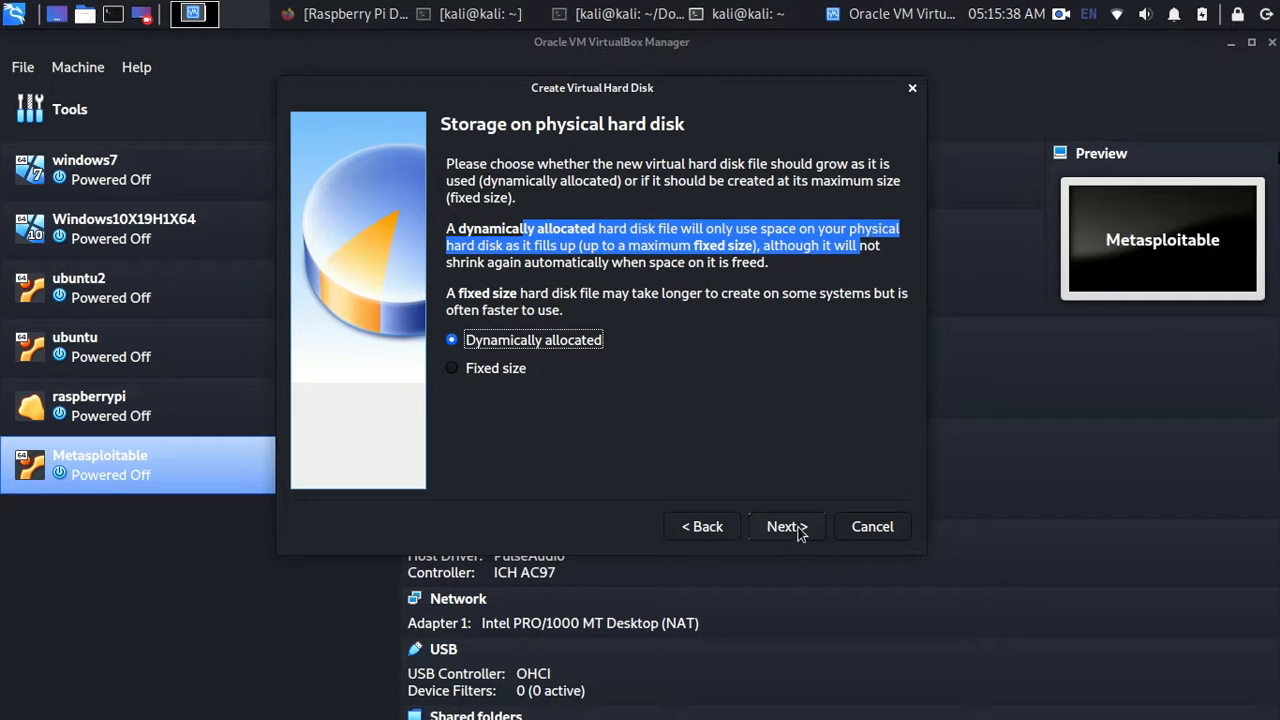
{"action": "left_click", "coordinate": [785, 526]}
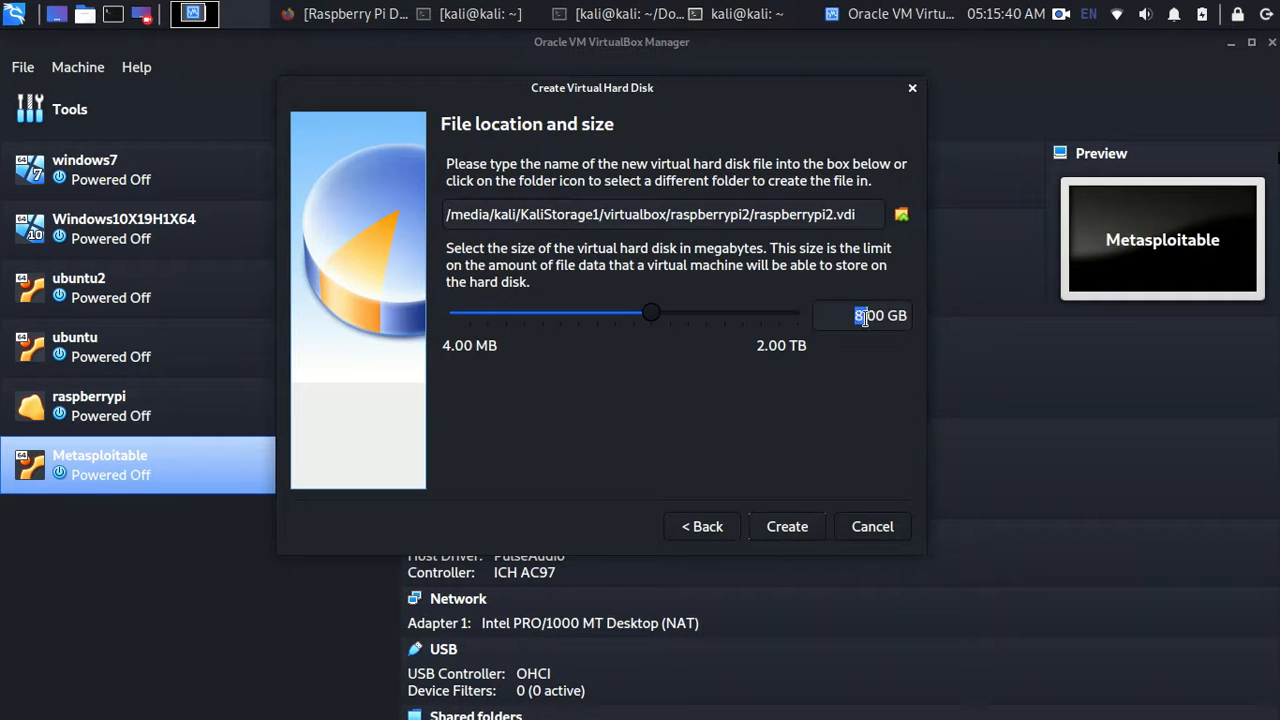
- Set the disk size to 10 GB and create the raspberrypi2 machine
{"action": "key", "text": "BackSpace"}
{"action": "type", "text": "10"}
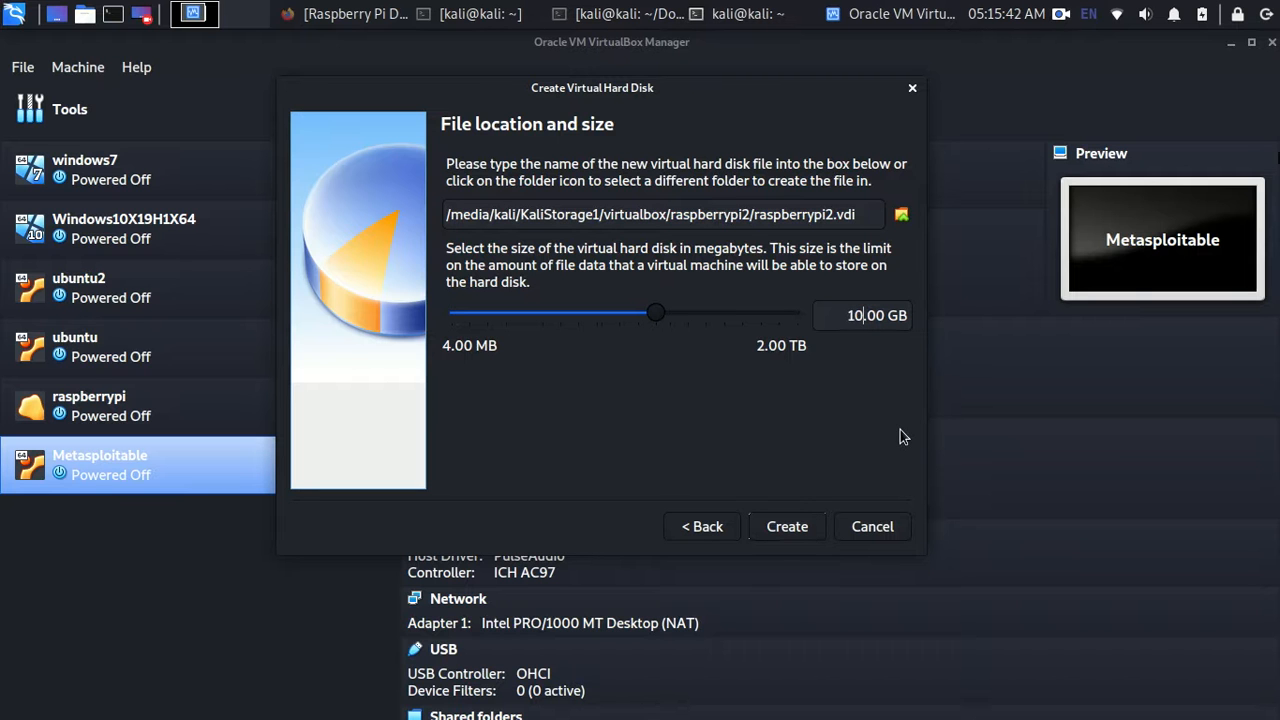
{"action": "left_click", "coordinate": [784, 525]}
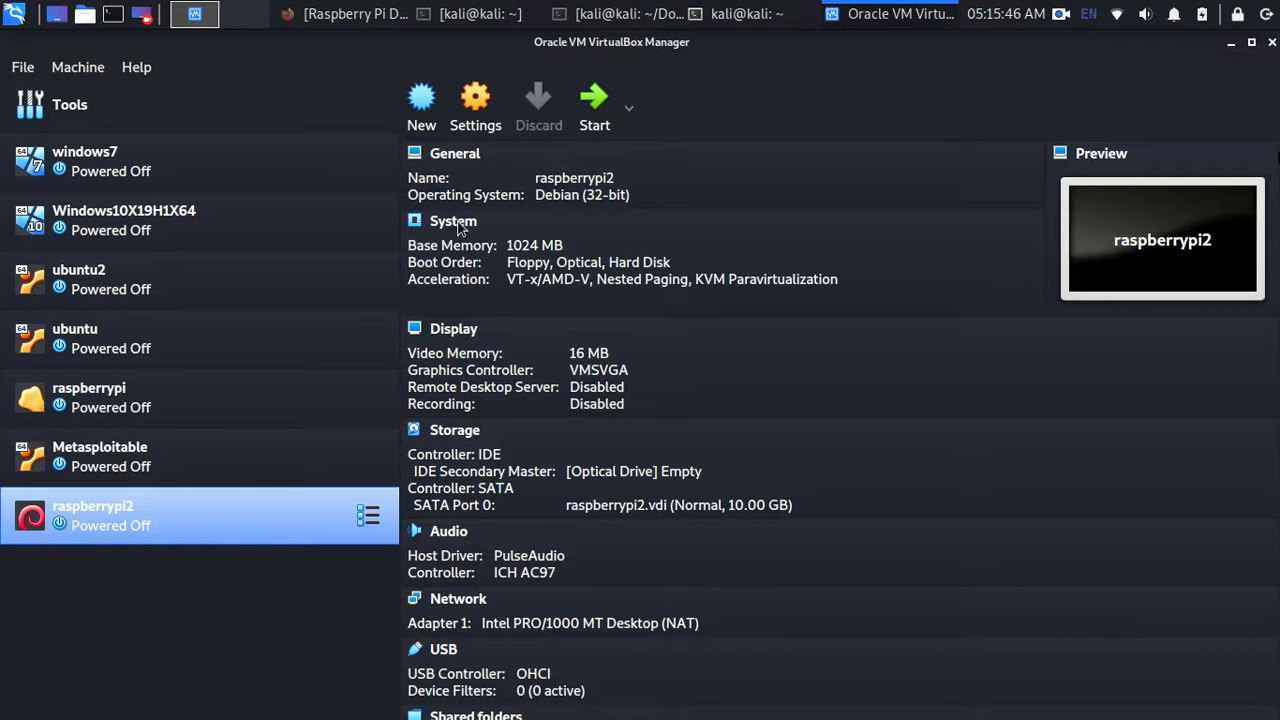
- In raspberrypi2's Storage settings, select 2020-02-12-rpd-x86-buster.iso for the empty optical drive
{"action": "right_click", "coordinate": [268, 533]}
{"action": "left_click", "coordinate": [330, 43]}
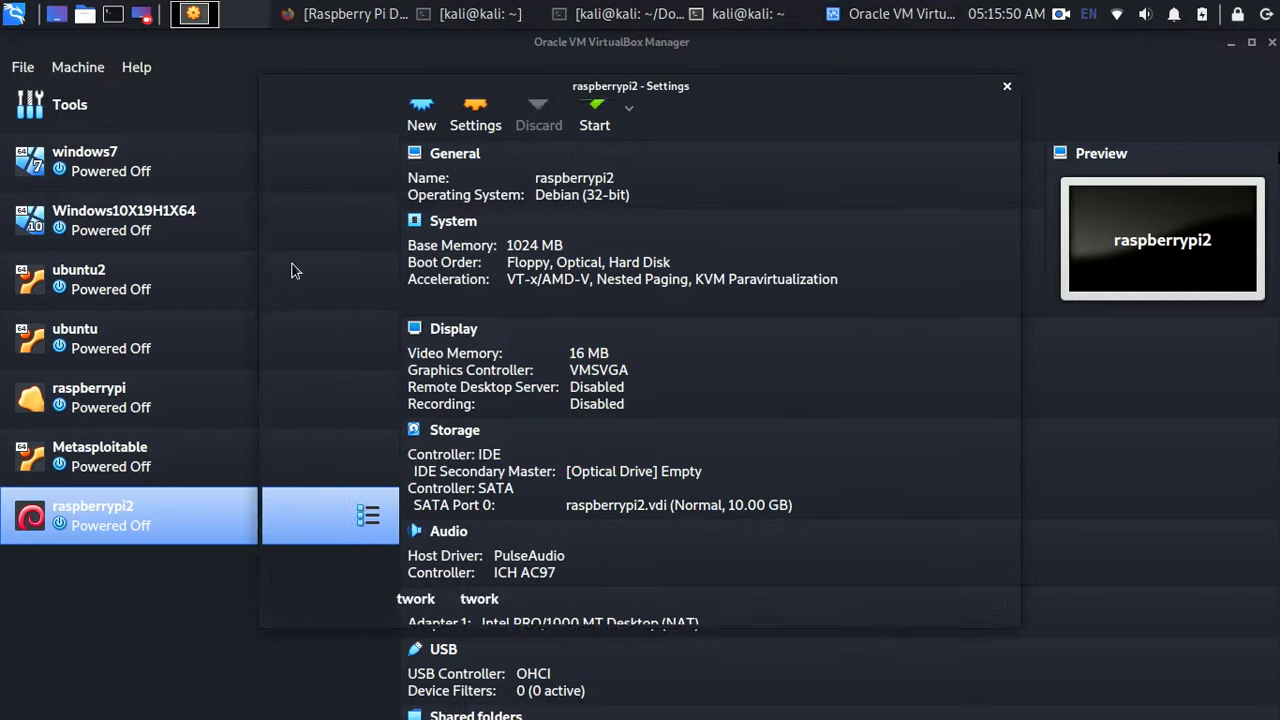
{"action": "left_click", "coordinate": [312, 214]}
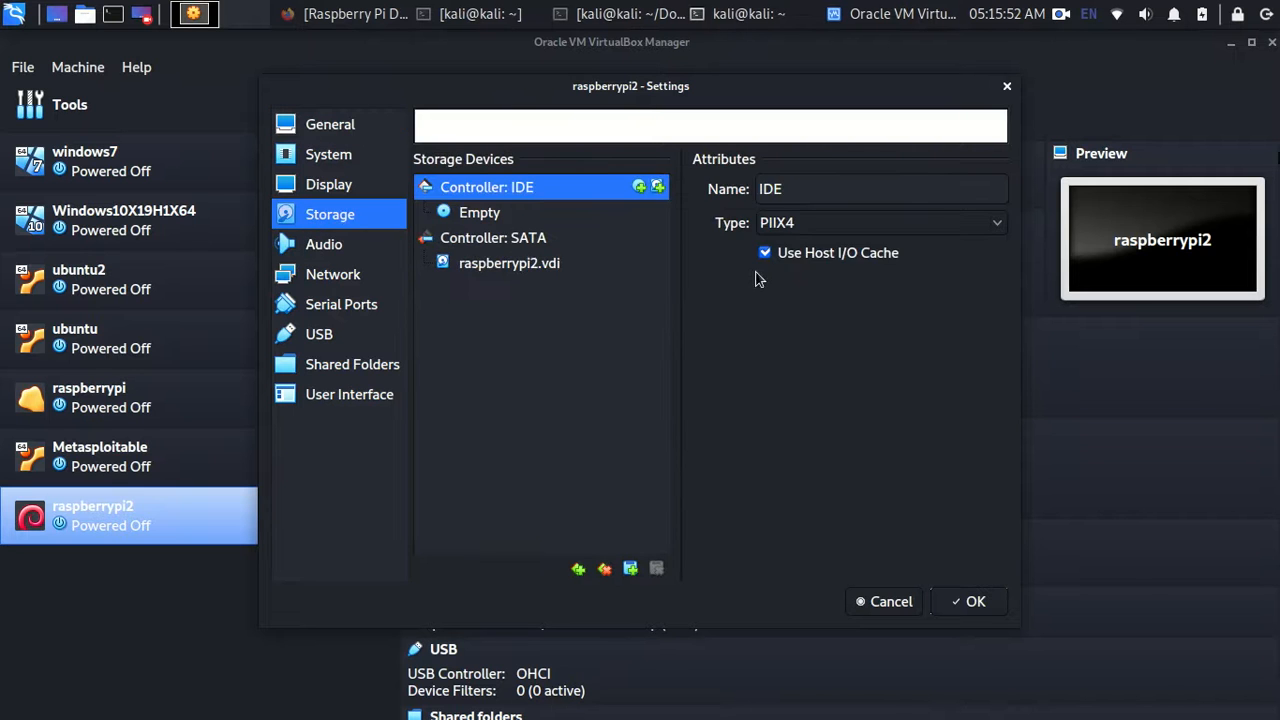
{"action": "left_click", "coordinate": [505, 214]}
{"action": "left_click", "coordinate": [993, 187]}
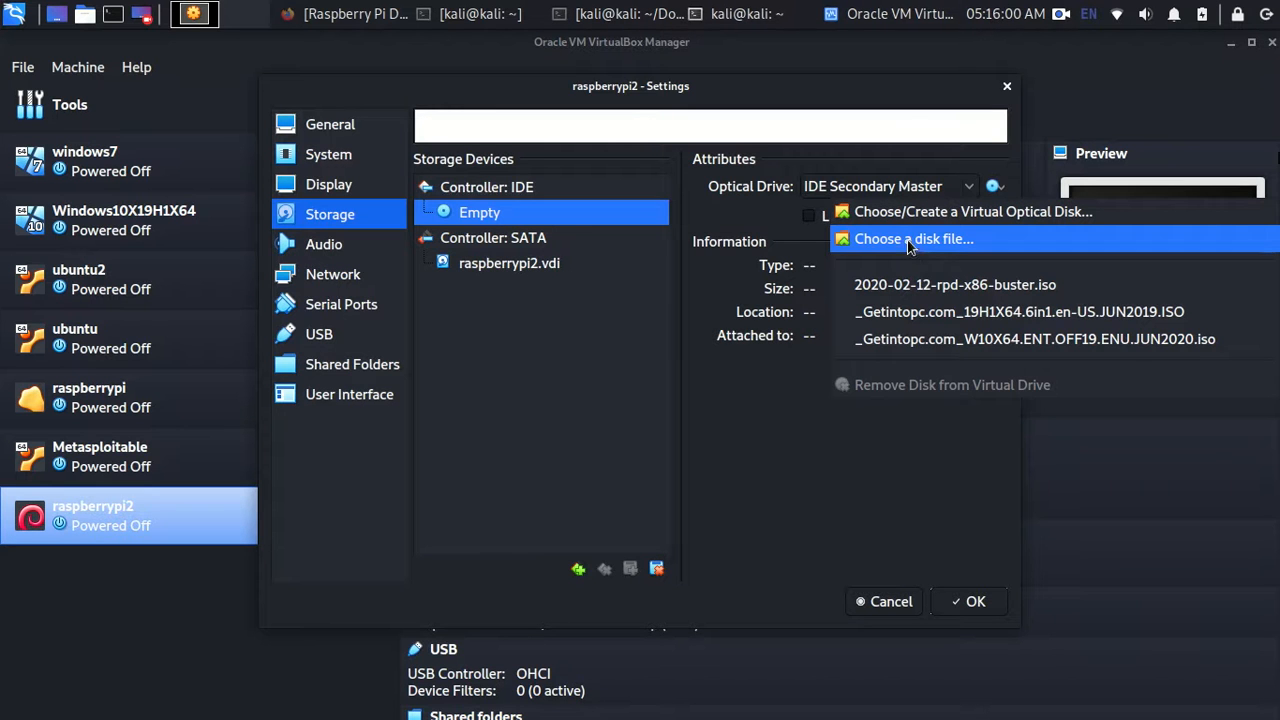
{"action": "left_click", "coordinate": [908, 245]}
{"action": "left_click", "coordinate": [433, 408]}
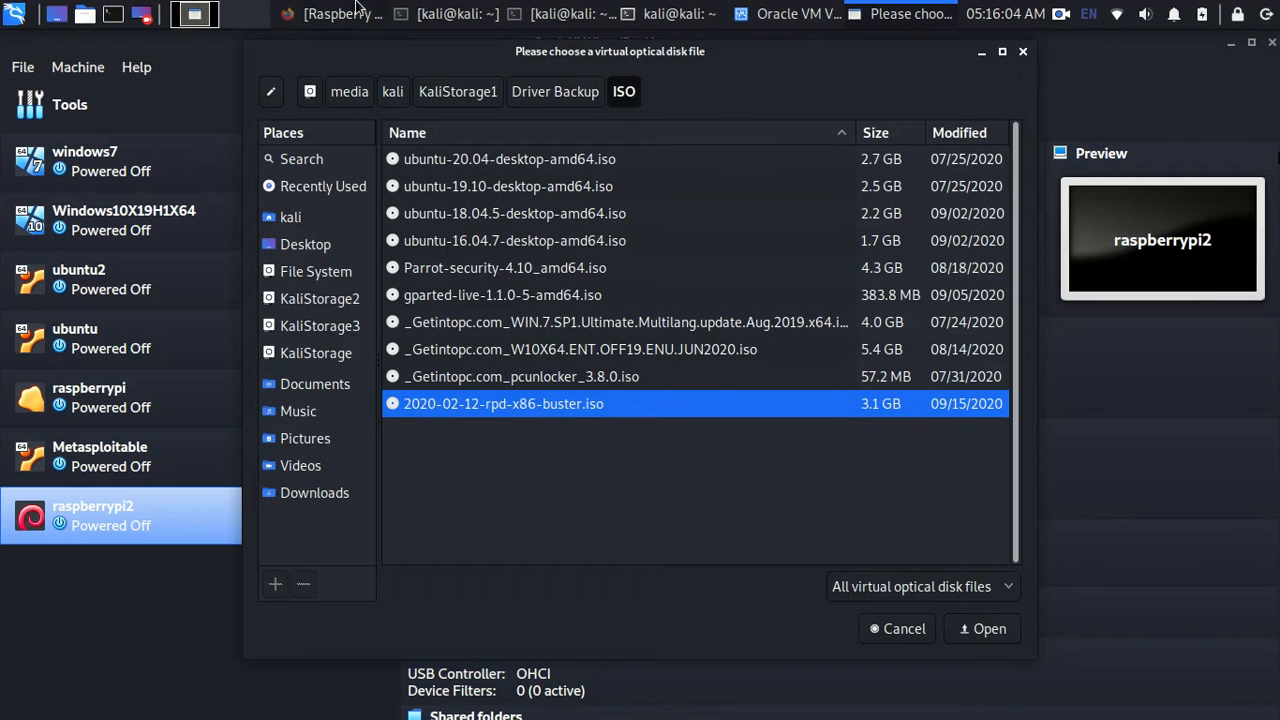
- Switch to the Raspberry Pi Desktop download page in Firefox and check the release date
{"action": "key", "text": "alt+Tab"}
{"action": "left_click_drag", "start_coordinate": [500, 400], "coordinate": [561, 400]}
{"action": "left_click", "coordinate": [567, 400]}
- Open and cancel both the torrent and ISO downloads, then minimize Firefox
{"action": "left_click", "coordinate": [436, 476]}
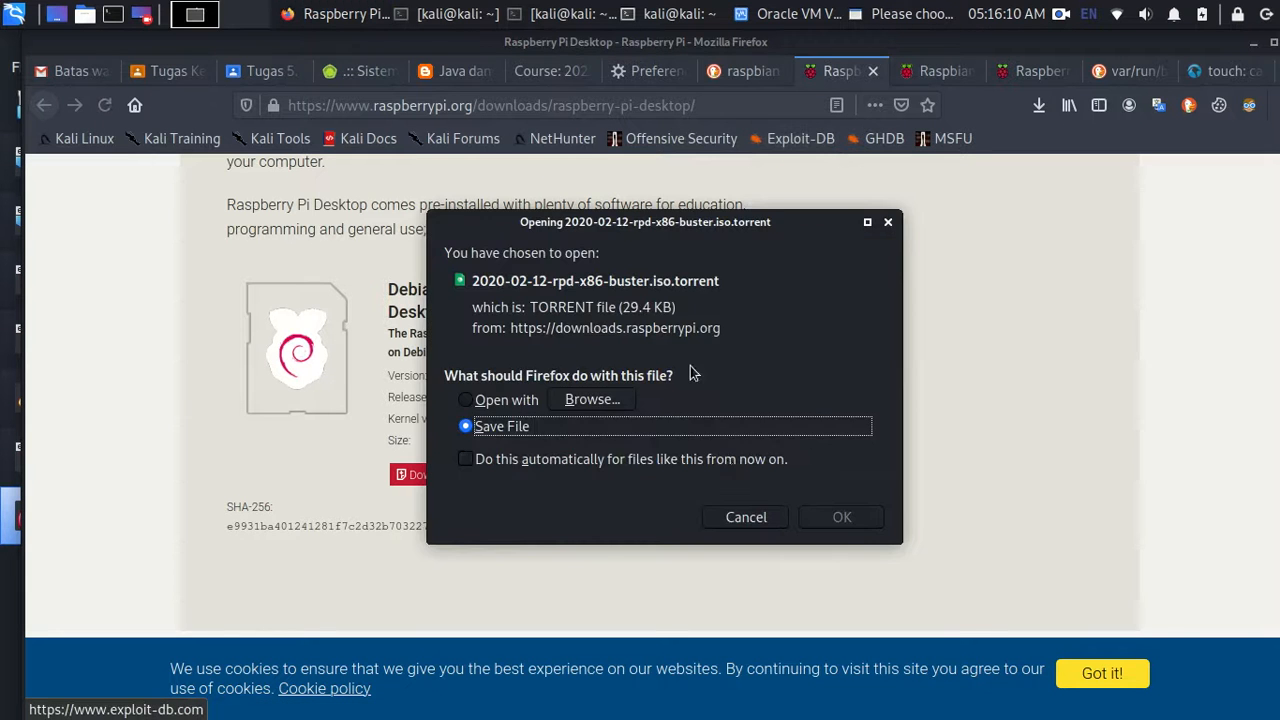
{"action": "left_click", "coordinate": [747, 517]}
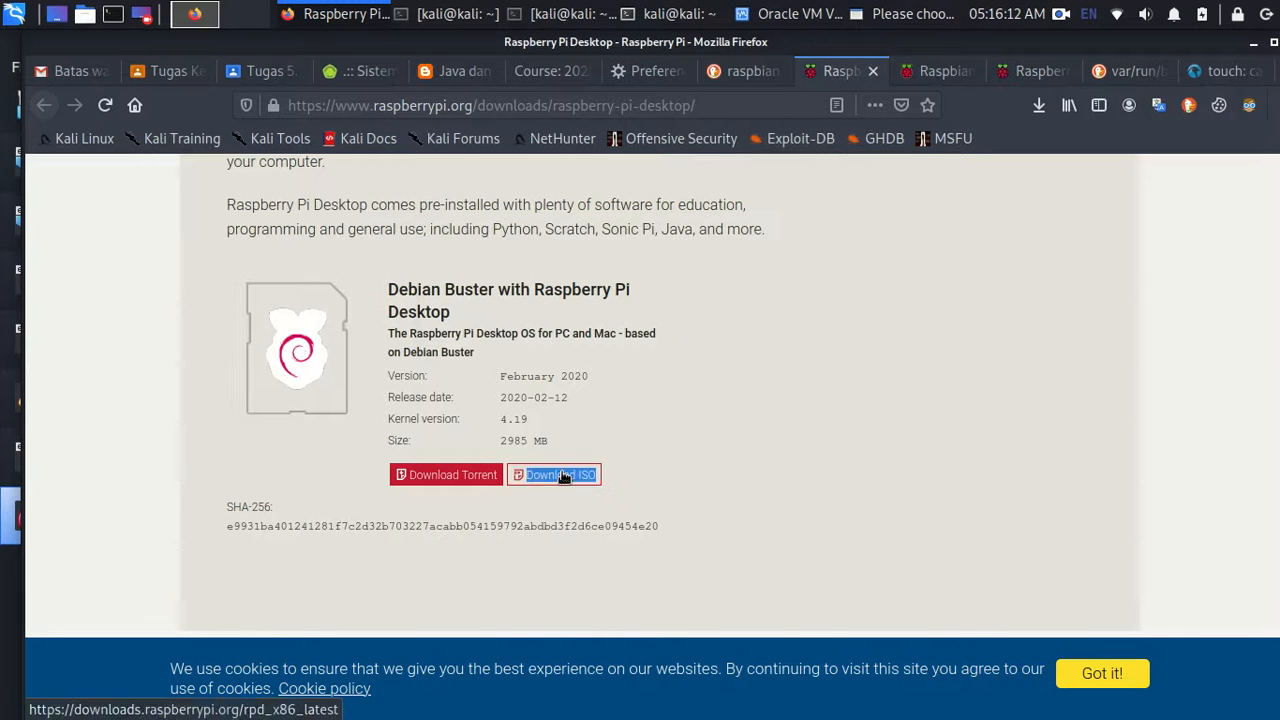
{"action": "left_click", "coordinate": [560, 474]}
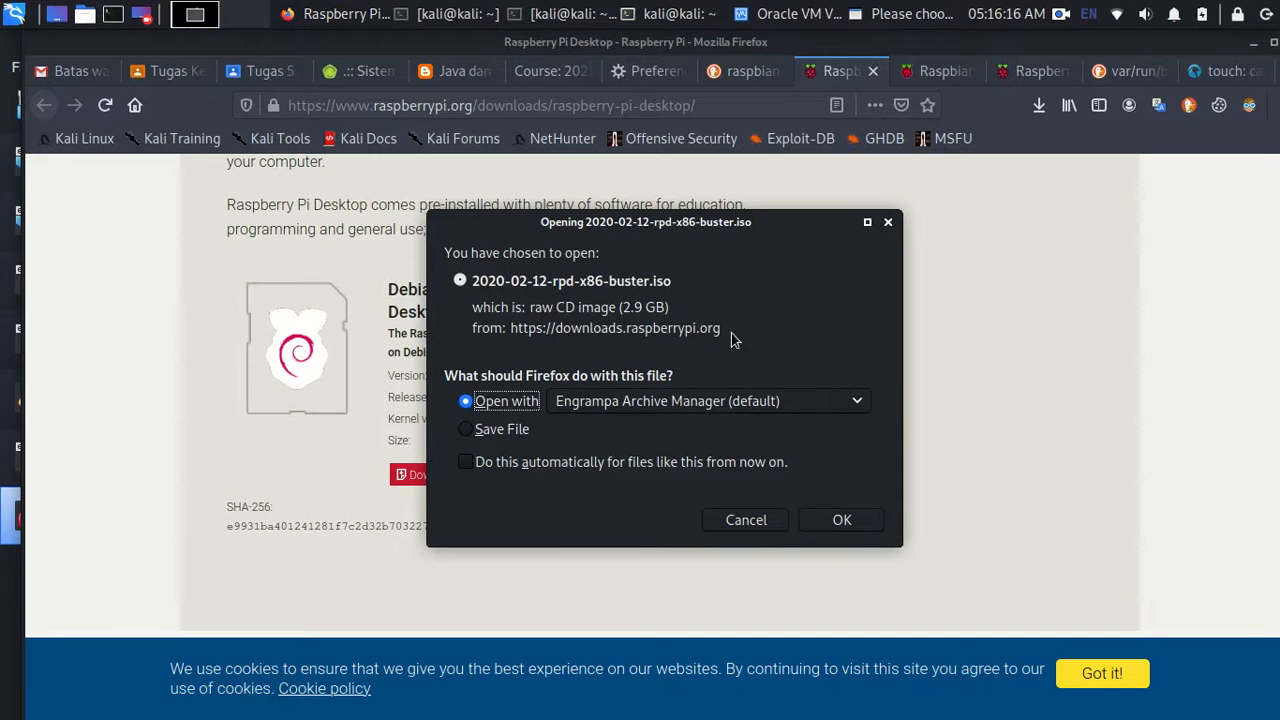
{"action": "left_click", "coordinate": [772, 524]}
{"action": "left_click", "coordinate": [1256, 44]}
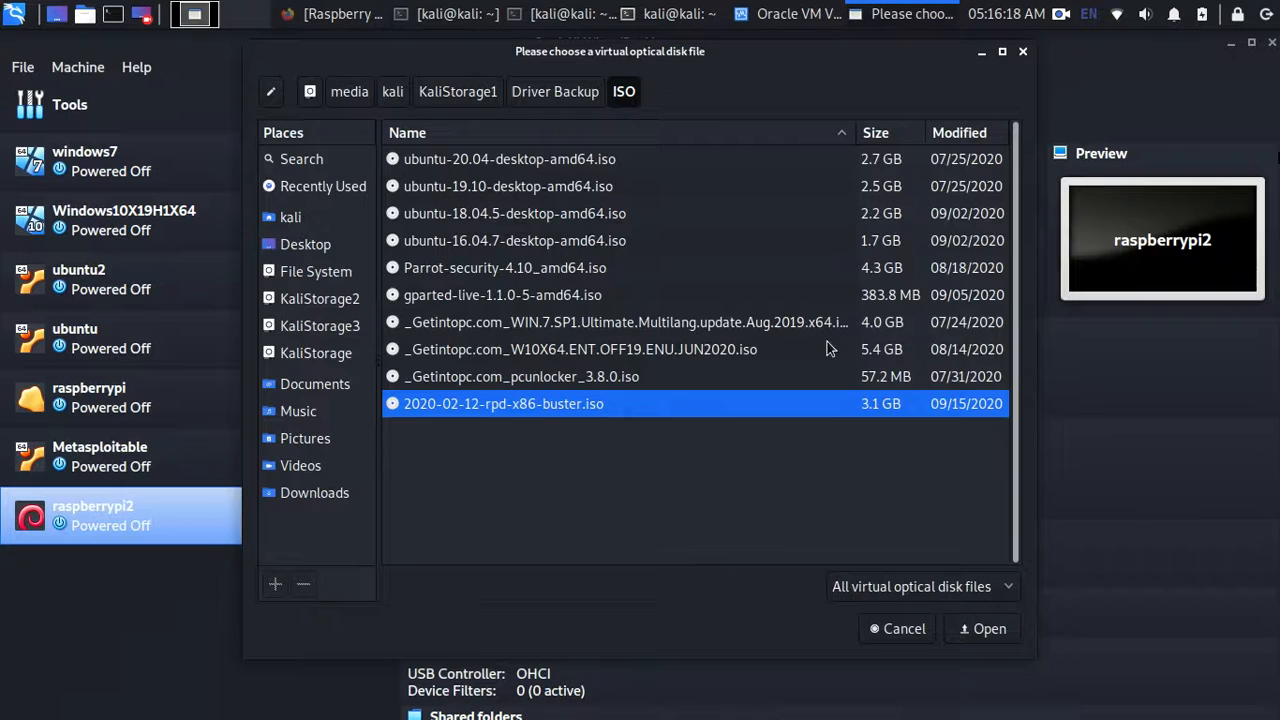
- Attach the buster ISO, bridge the network adapter to wlan0, and save the settings
{"action": "left_click", "coordinate": [1005, 636]}
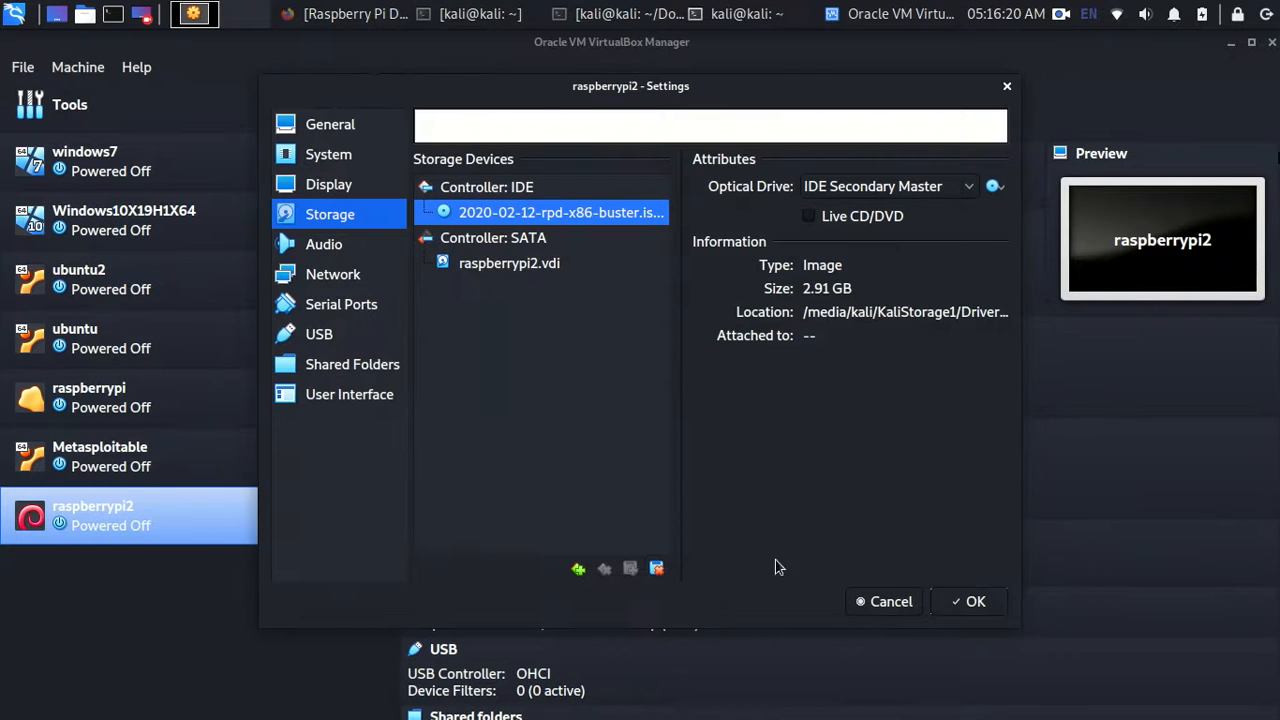
{"action": "left_click", "coordinate": [310, 274]}
{"action": "left_click", "coordinate": [599, 230]}
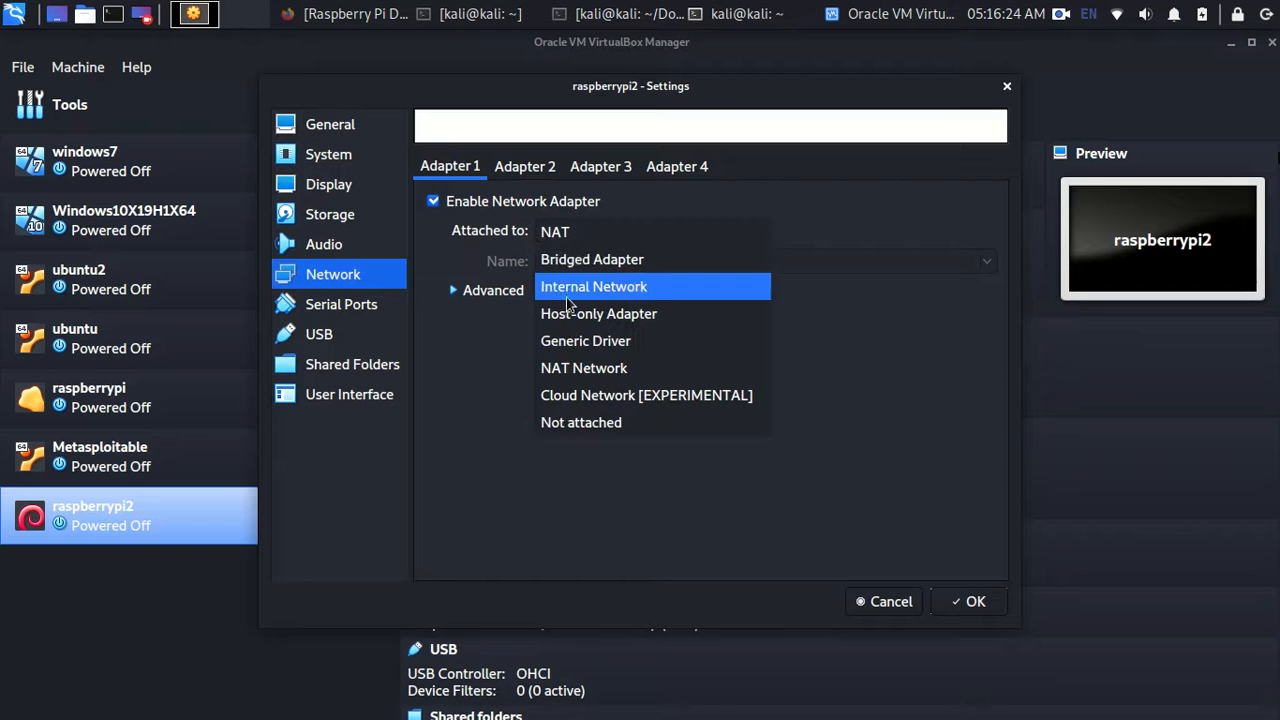
{"action": "left_click", "coordinate": [586, 261]}
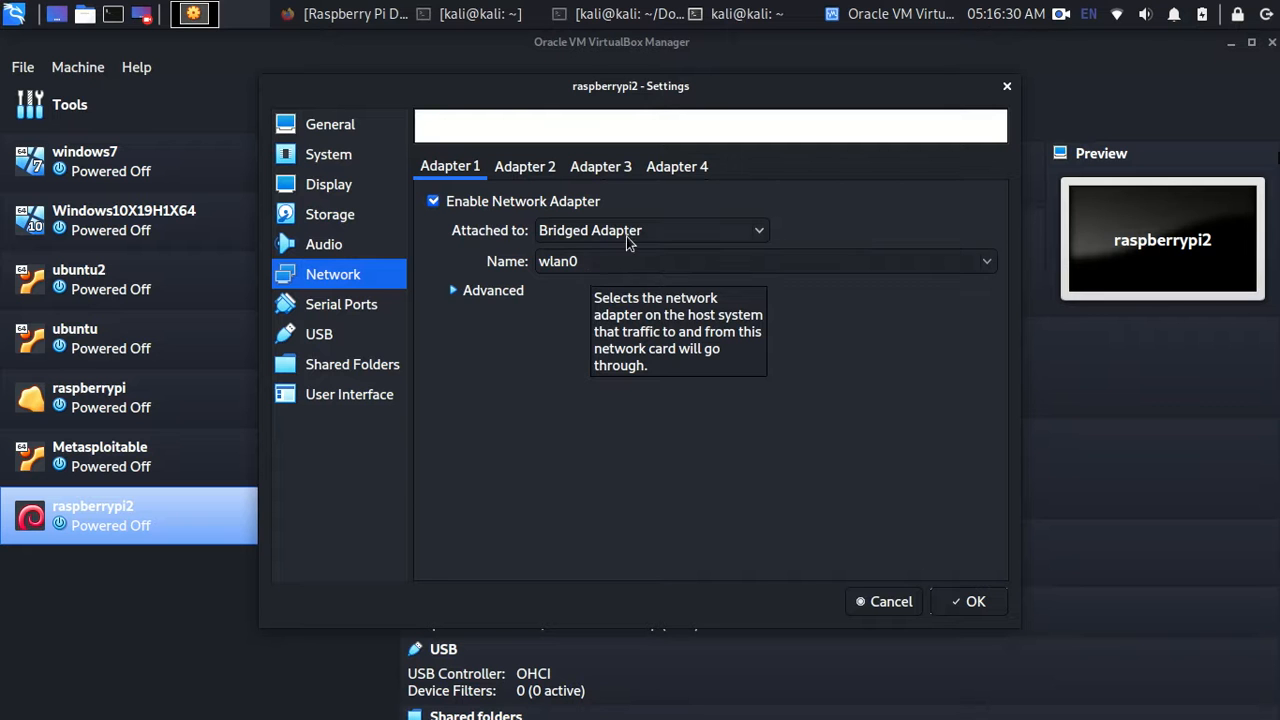
{"action": "mouse_move", "coordinate": [790, 76]}
{"action": "left_mouse_down"}
{"action": "mouse_move", "coordinate": [820, 99]}
{"action": "mouse_move", "coordinate": [809, 83]}
{"action": "left_mouse_up"}
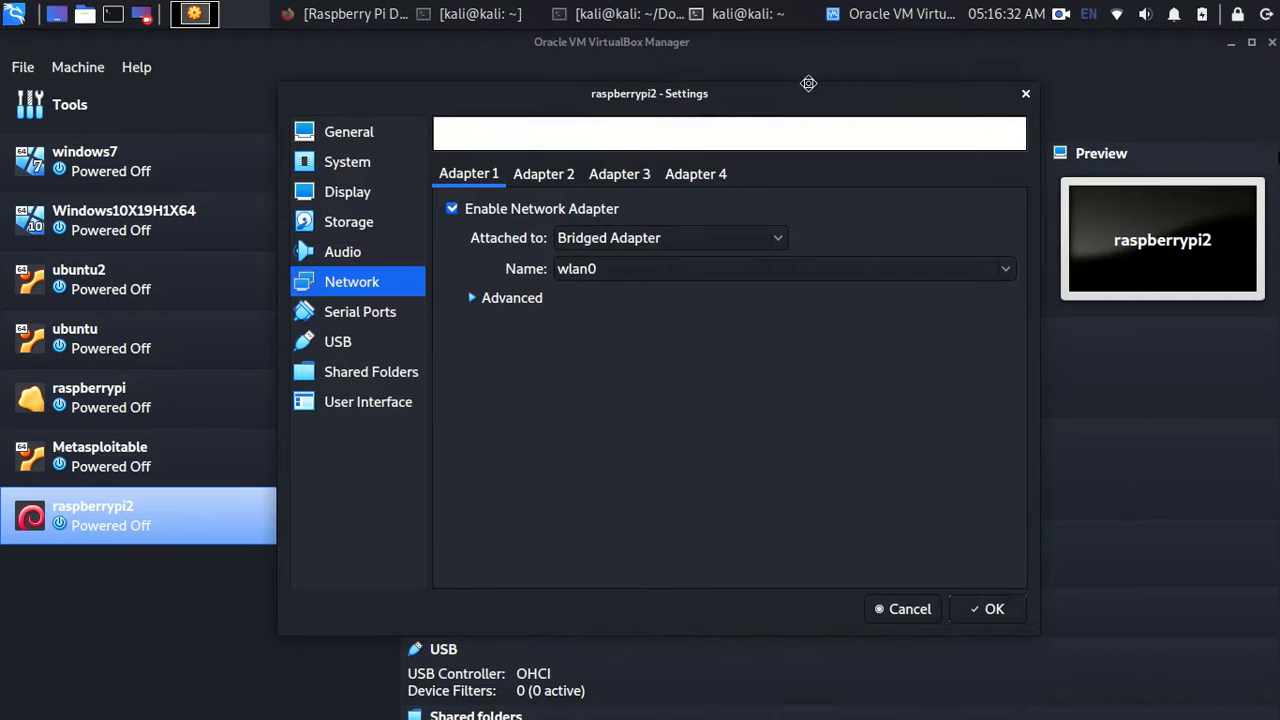
{"action": "left_click", "coordinate": [670, 272]}
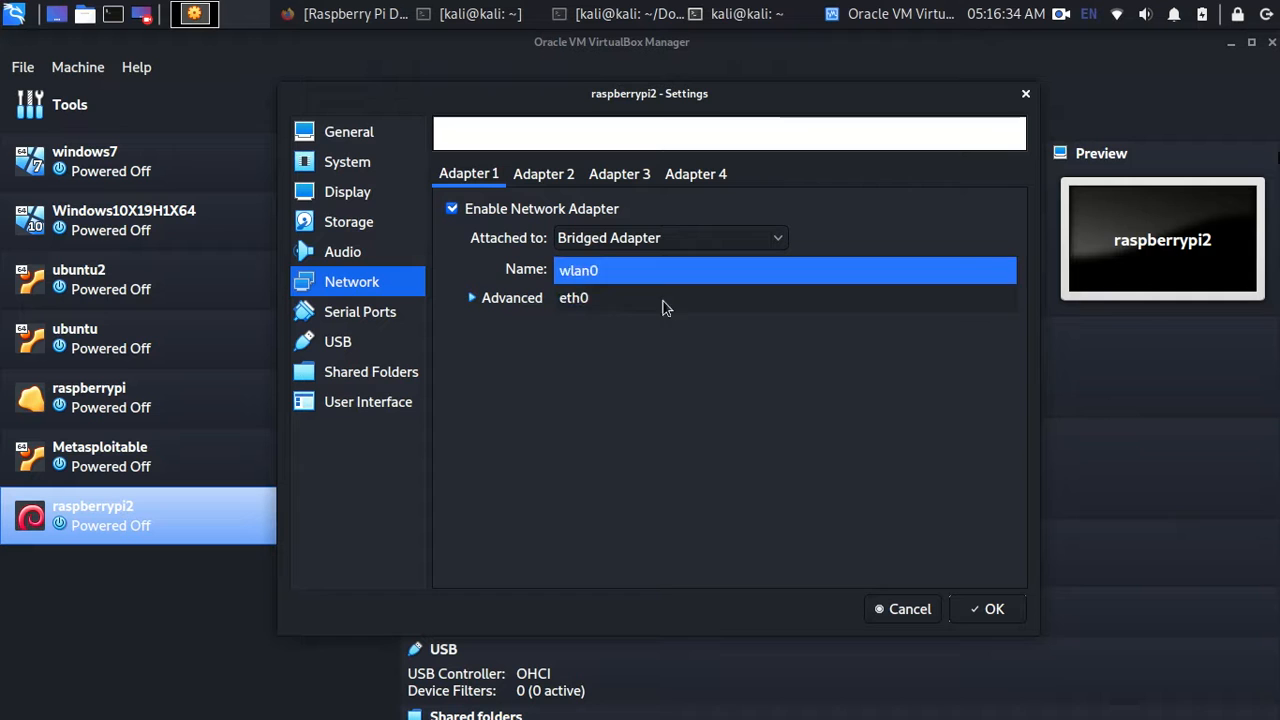
{"action": "left_click", "coordinate": [574, 271]}
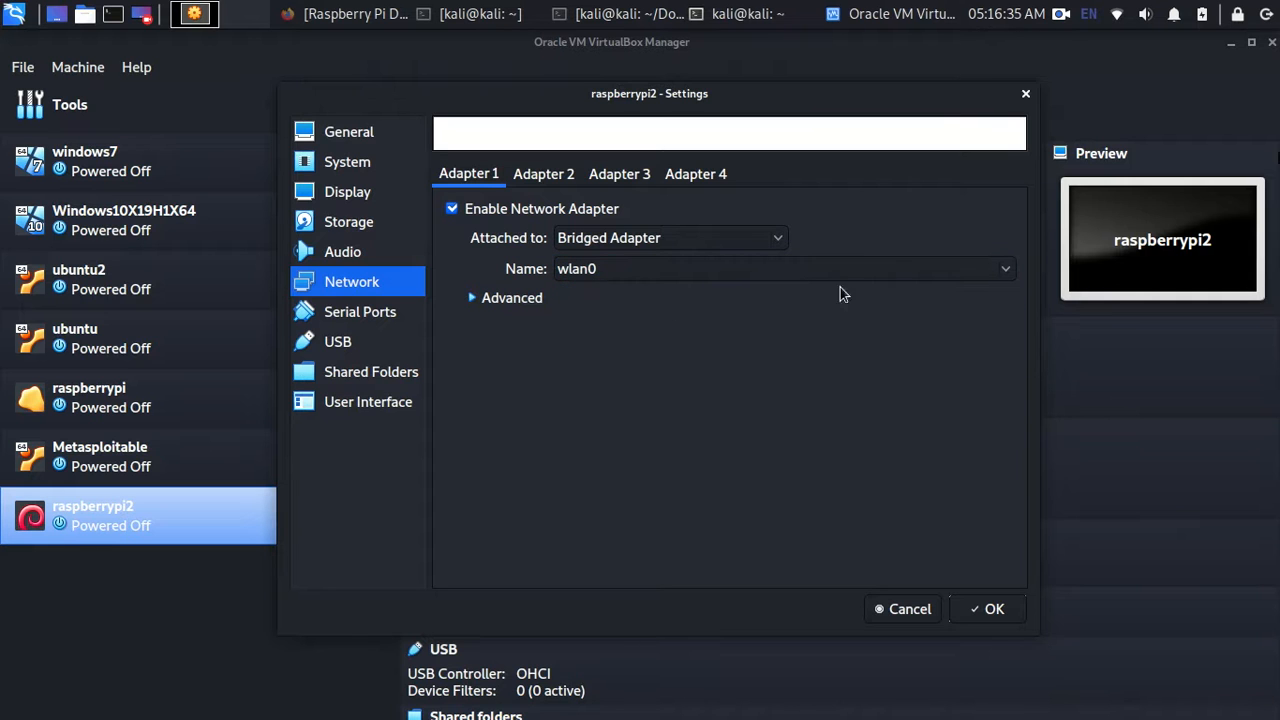
{"action": "left_click", "coordinate": [990, 610]}
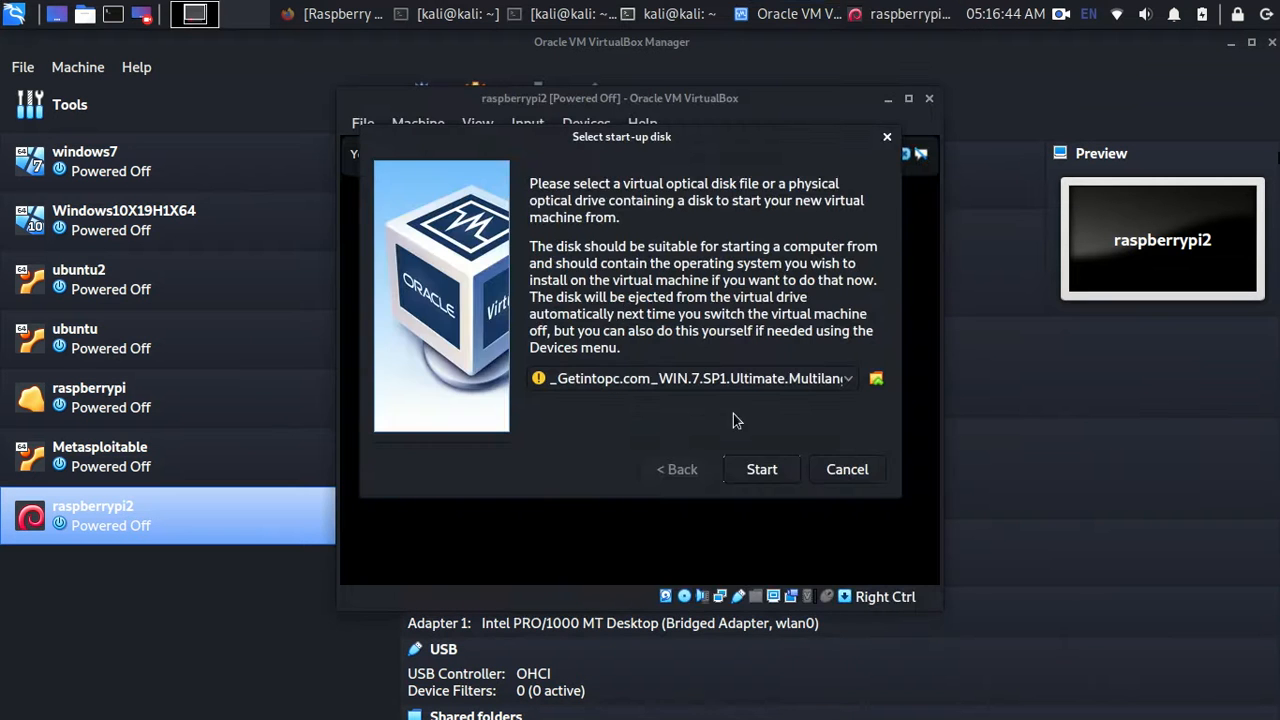
- Boot raspberrypi2 from 2020-02-12-rpd-x86-buster.iso and launch Graphical install from the boot menu
{"action": "left_click", "coordinate": [700, 378]}
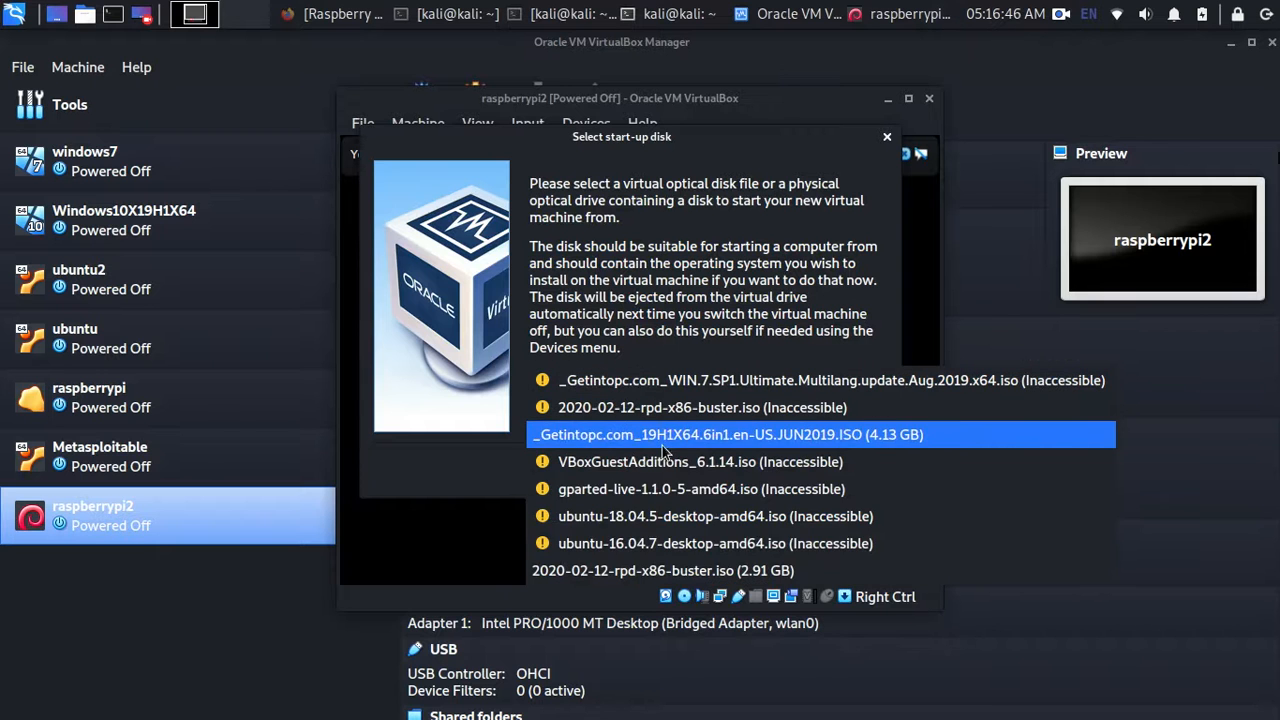
{"action": "left_click", "coordinate": [631, 572]}
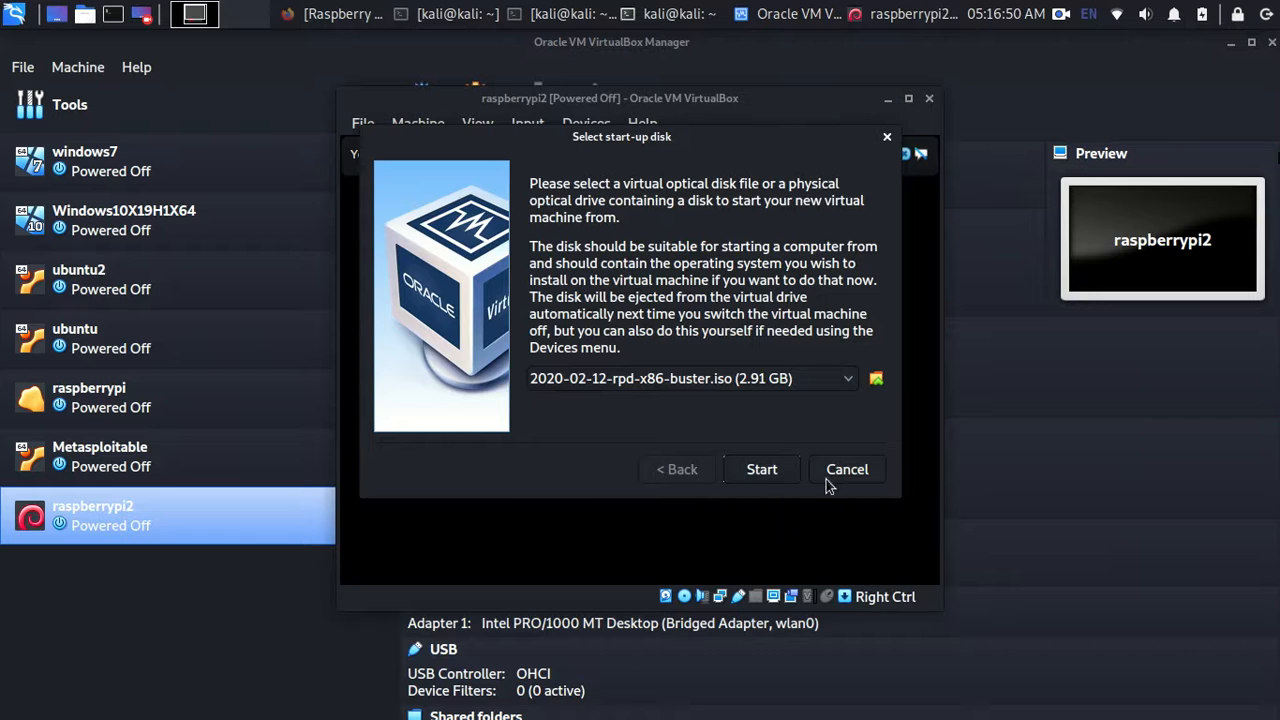
{"action": "left_click", "coordinate": [761, 469]}
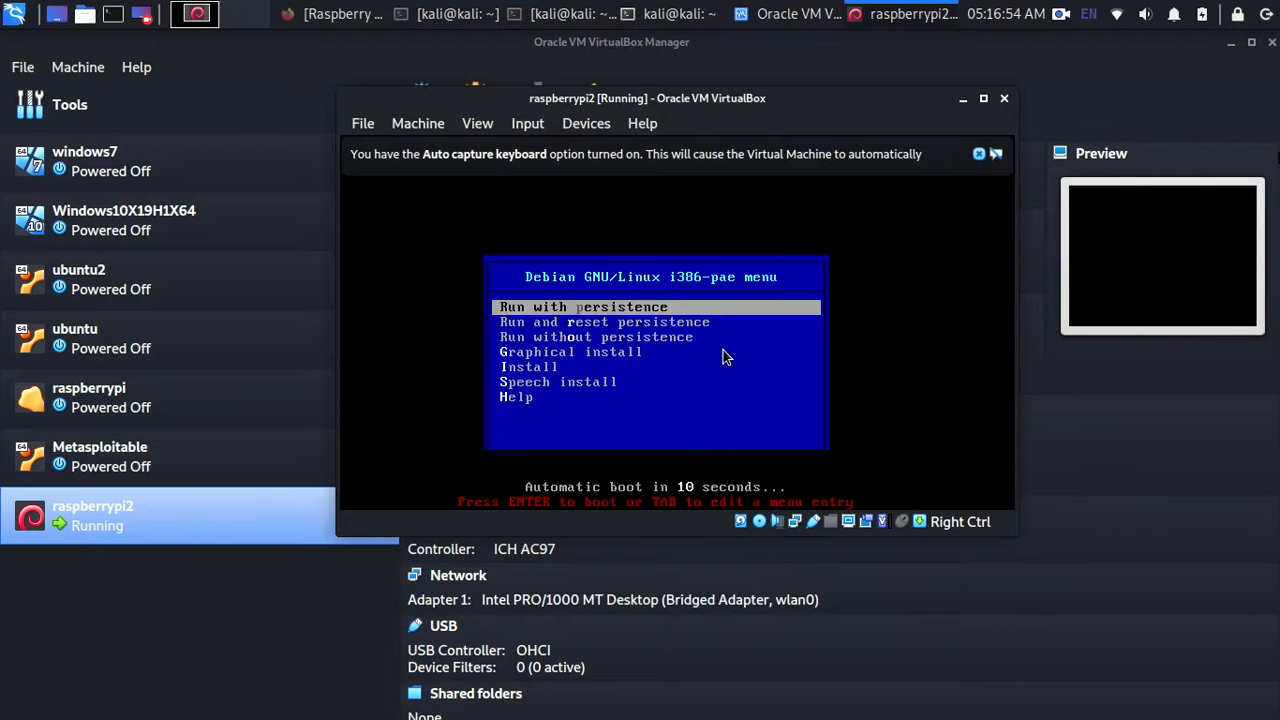
{"action": "key", "text": "Down"}
{"action": "key", "text": "Down"}
{"action": "key", "text": "Down"}
{"action": "key", "text": "Down"}
{"action": "key", "text": "Up"}
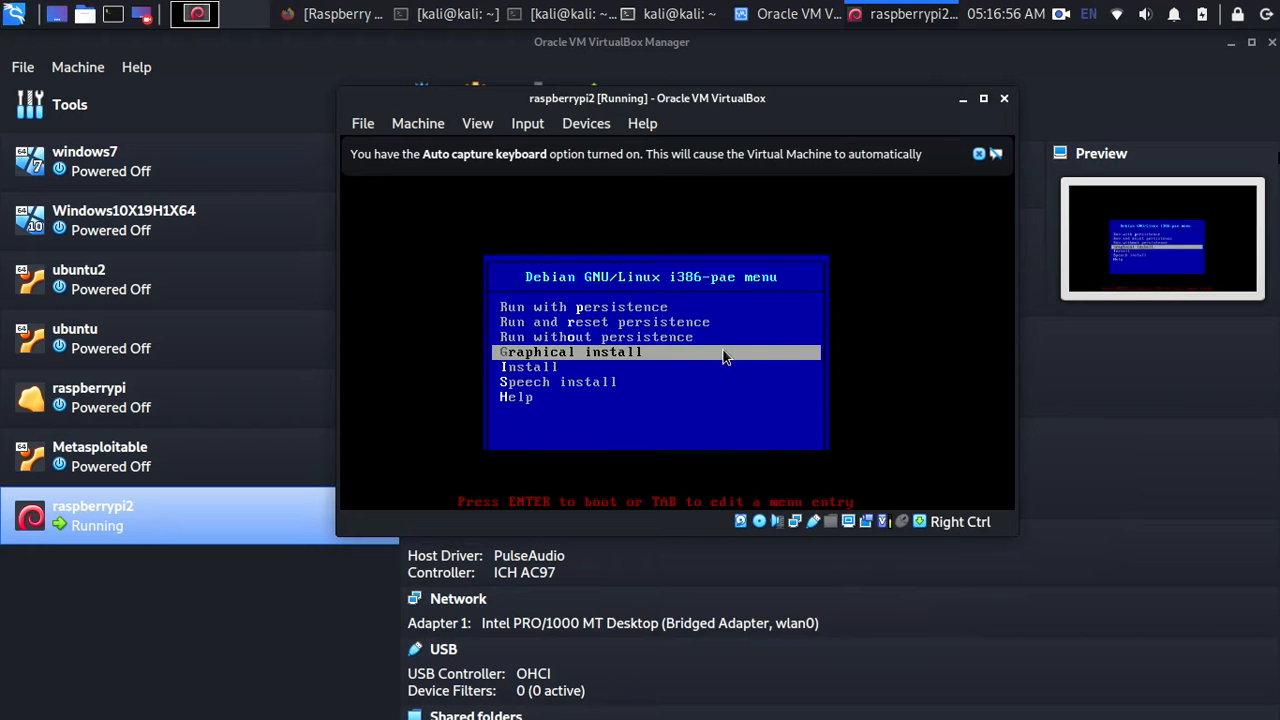
{"action": "key", "text": "Return"}
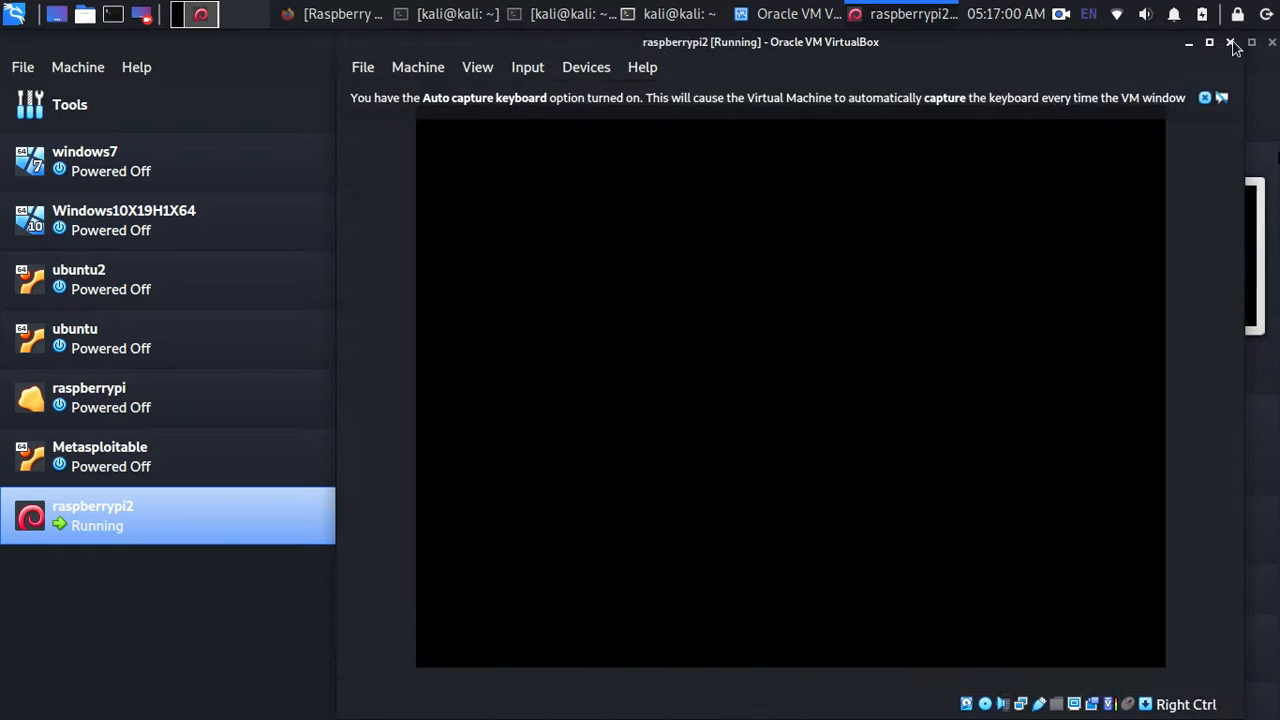
{"action": "left_click_drag", "start_coordinate": [1114, 49], "coordinate": [988, 52]}
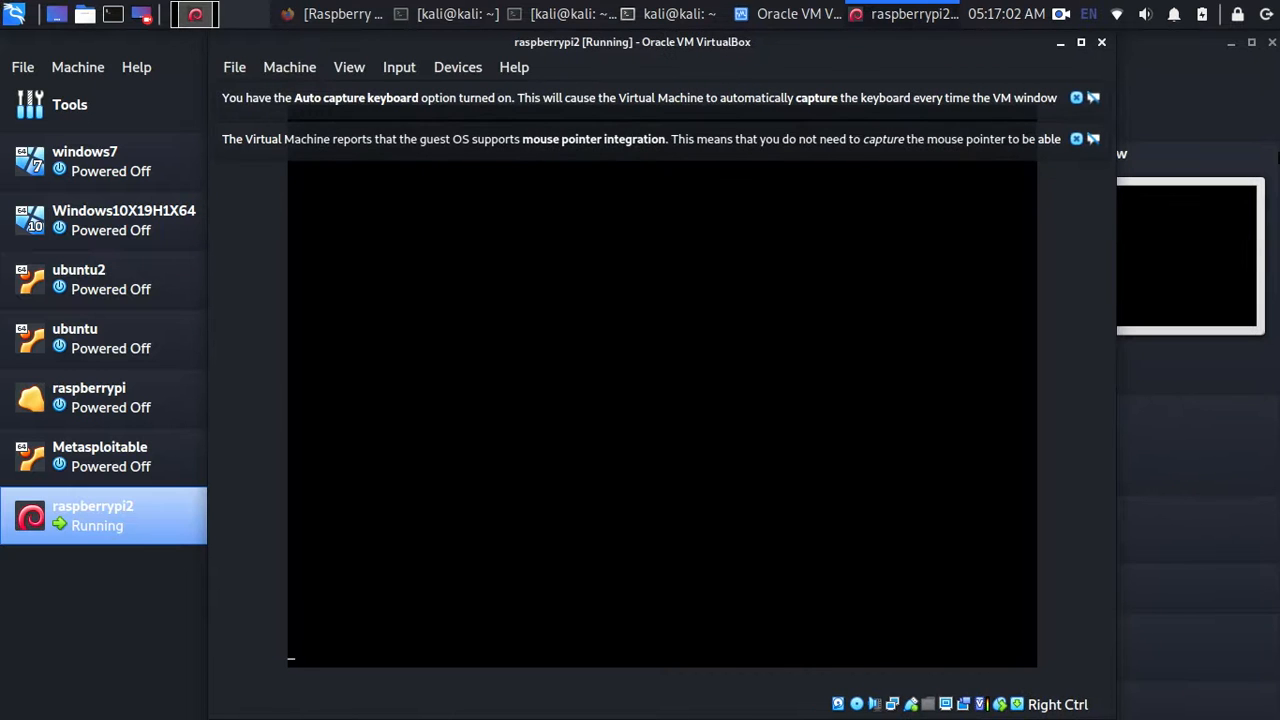
- Dismiss the mouse integration notice and browse through the keymap list
{"action": "left_click", "coordinate": [1076, 139]}
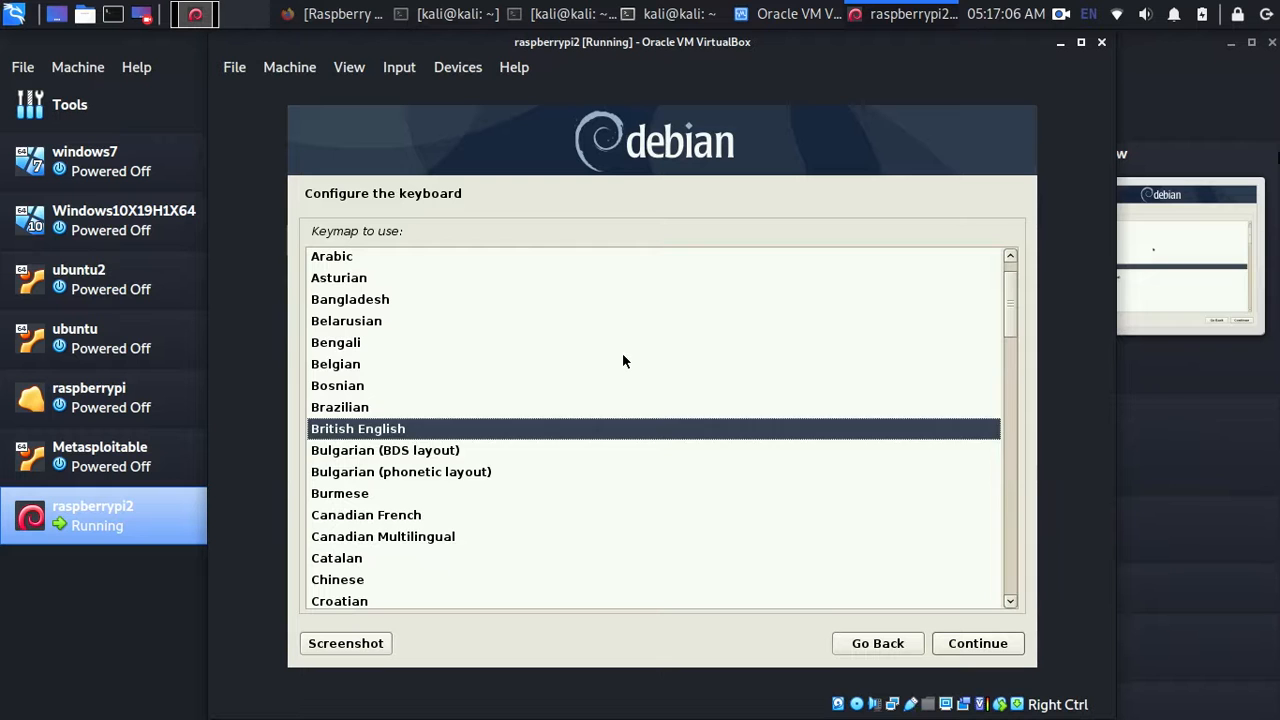
{"action": "key", "text": "Down"}
{"action": "key", "text": "Up"}
{"action": "key", "text": "Down"}
{"action": "key", "text": "Down"}
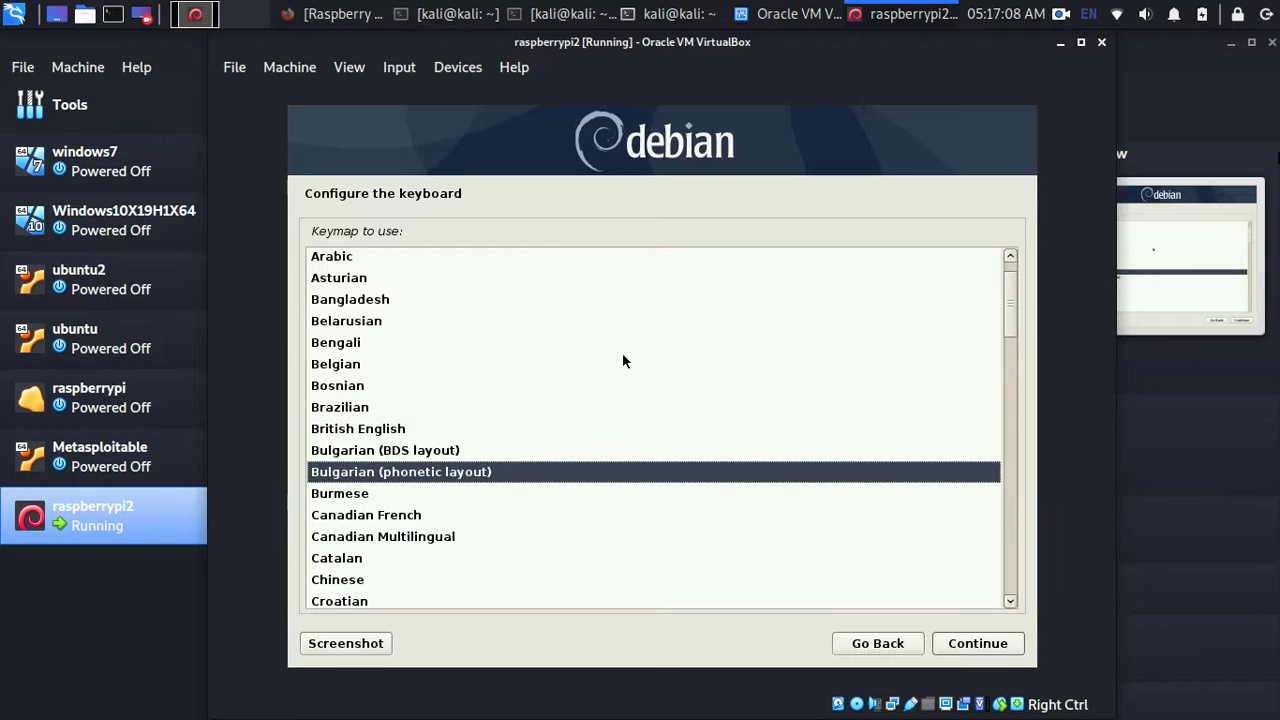
{"action": "left_click", "coordinate": [622, 350]}
{"action": "key", "text": "Down"}
{"action": "key", "text": "Down"}
{"action": "key", "text": "Down"}
{"action": "key", "text": "Down"}
{"action": "key", "text": "Down"}
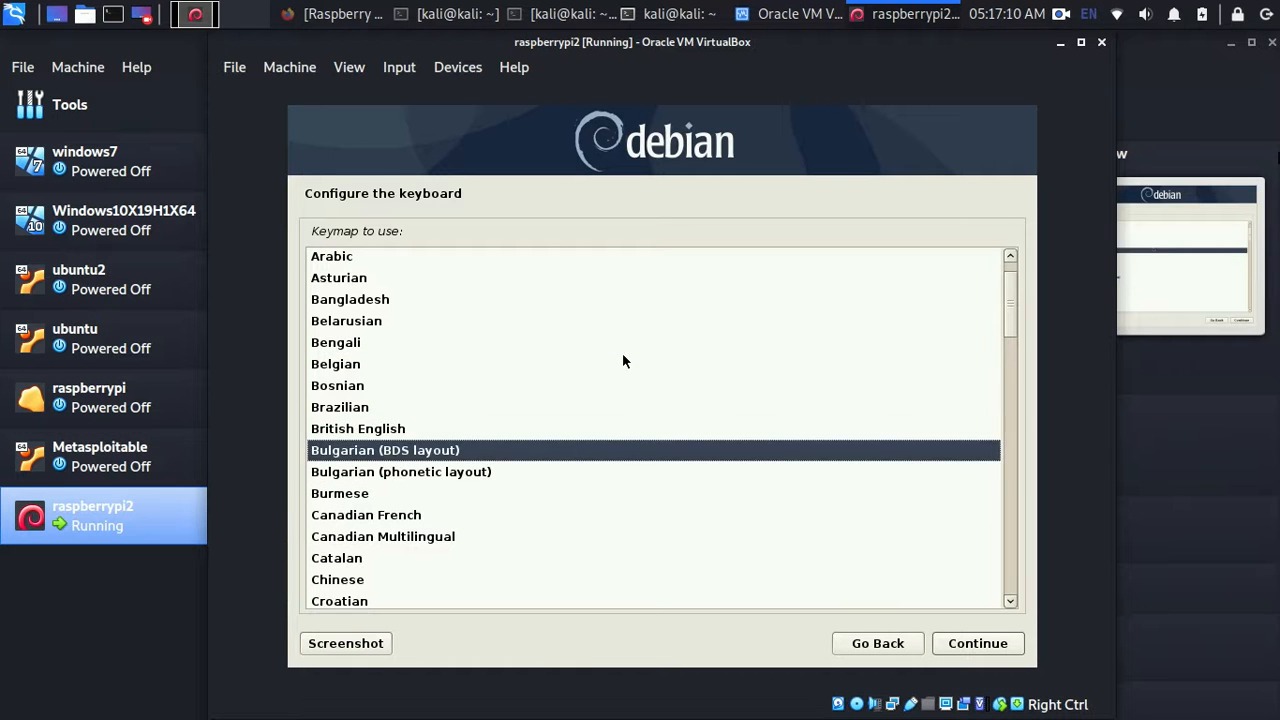
{"action": "key", "text": "Down"}
{"action": "key", "text": "Down"}
{"action": "key", "text": "Down"}
{"action": "key", "text": "Down"}
{"action": "key", "text": "Down"}
{"action": "key", "text": "Down"}
{"action": "key", "text": "Down"}
{"action": "key", "text": "Down"}
{"action": "key", "text": "Down"}
{"action": "key", "text": "Down"}
{"action": "key", "text": "Down"}
{"action": "key", "text": "Down"}
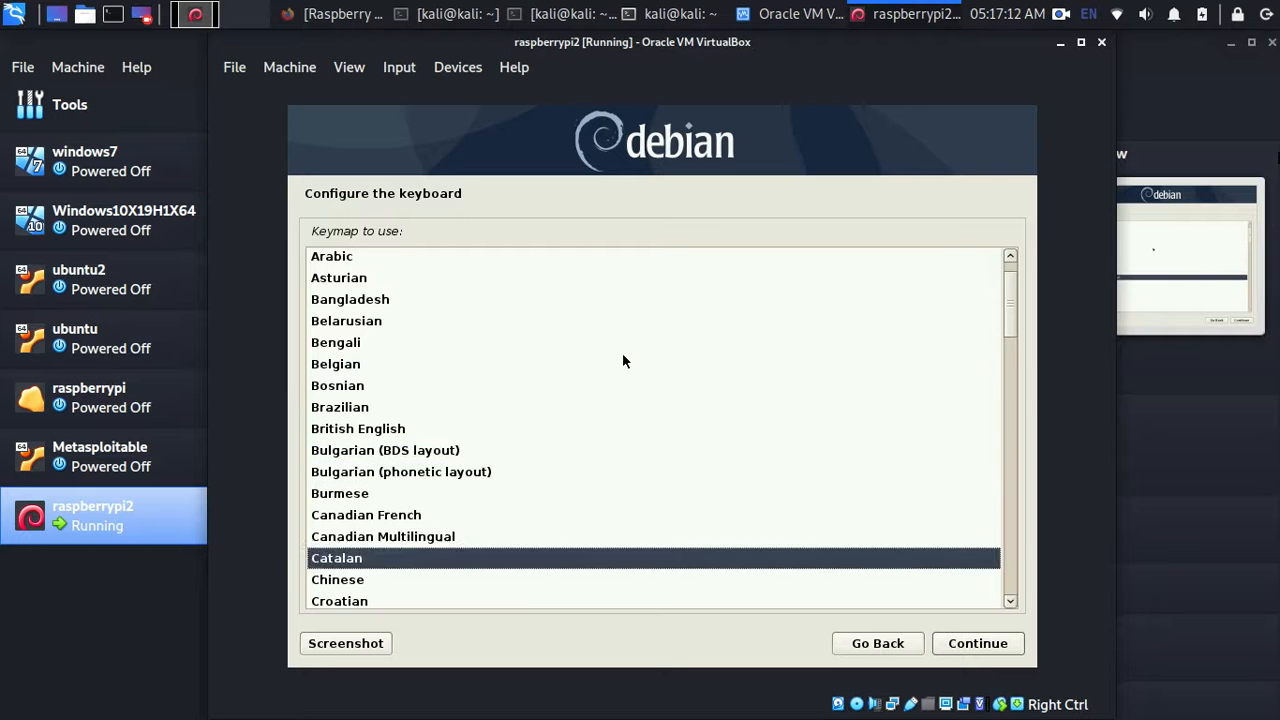
{"action": "key", "text": "Down"}
{"action": "key", "text": "Down"}
{"action": "key", "text": "Down"}
{"action": "key", "text": "Down"}
{"action": "key", "text": "Down"}
{"action": "key", "text": "Down"}
{"action": "key", "text": "Down"}
{"action": "key", "text": "Down"}
{"action": "key", "text": "Down"}
{"action": "key", "text": "Down"}
{"action": "key", "text": "Down"}
{"action": "key", "text": "Down"}
{"action": "key", "text": "Down"}
{"action": "key", "text": "Down"}
{"action": "key", "text": "Down"}
{"action": "key", "text": "Down"}
{"action": "key", "text": "Down"}
{"action": "key", "text": "Down"}
{"action": "key", "text": "Down"}
{"action": "key", "text": "Down"}
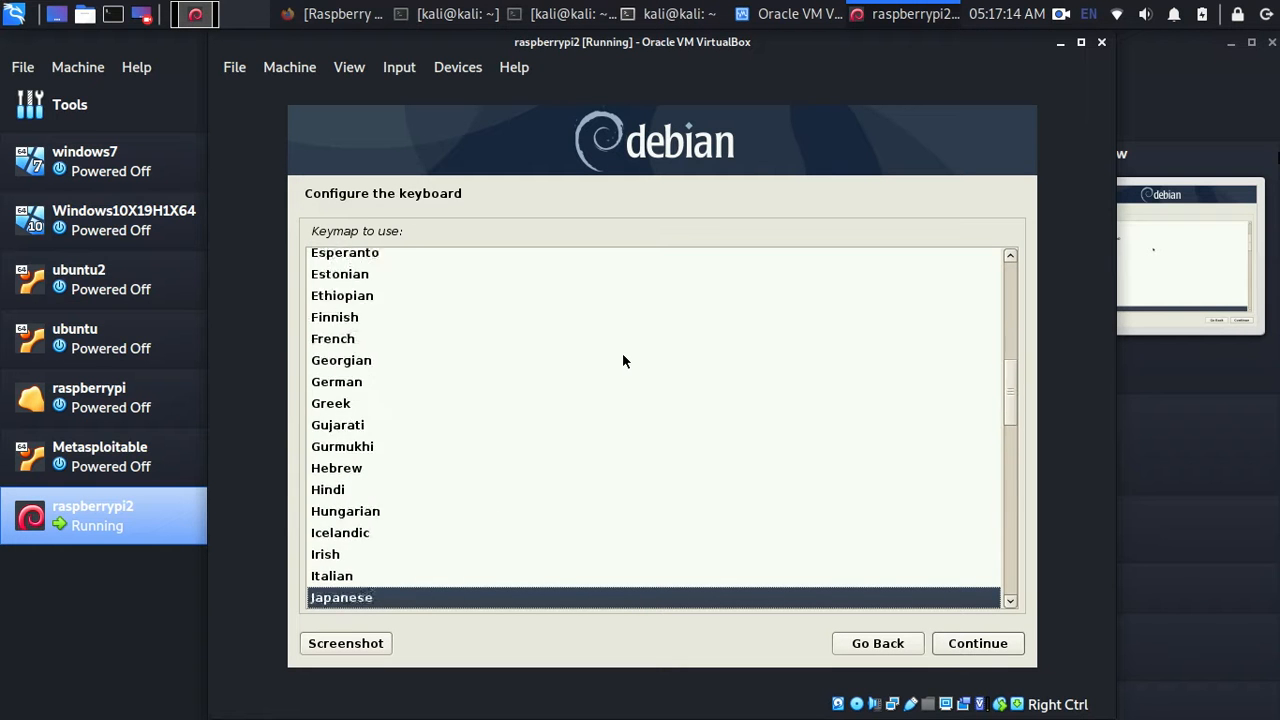
{"action": "key", "text": "Down"}
{"action": "key", "text": "Down"}
{"action": "key", "text": "Down"}
{"action": "key", "text": "Down"}
{"action": "key", "text": "Down"}
{"action": "key", "text": "Down"}
{"action": "key", "text": "Down"}
{"action": "key", "text": "Down"}
{"action": "key", "text": "Up"}
{"action": "key", "text": "Up"}
{"action": "key", "text": "Up"}
{"action": "key", "text": "Up"}
{"action": "key", "text": "Up"}
{"action": "key", "text": "Up"}
{"action": "key", "text": "Up"}
{"action": "key", "text": "Up"}
{"action": "key", "text": "Up"}
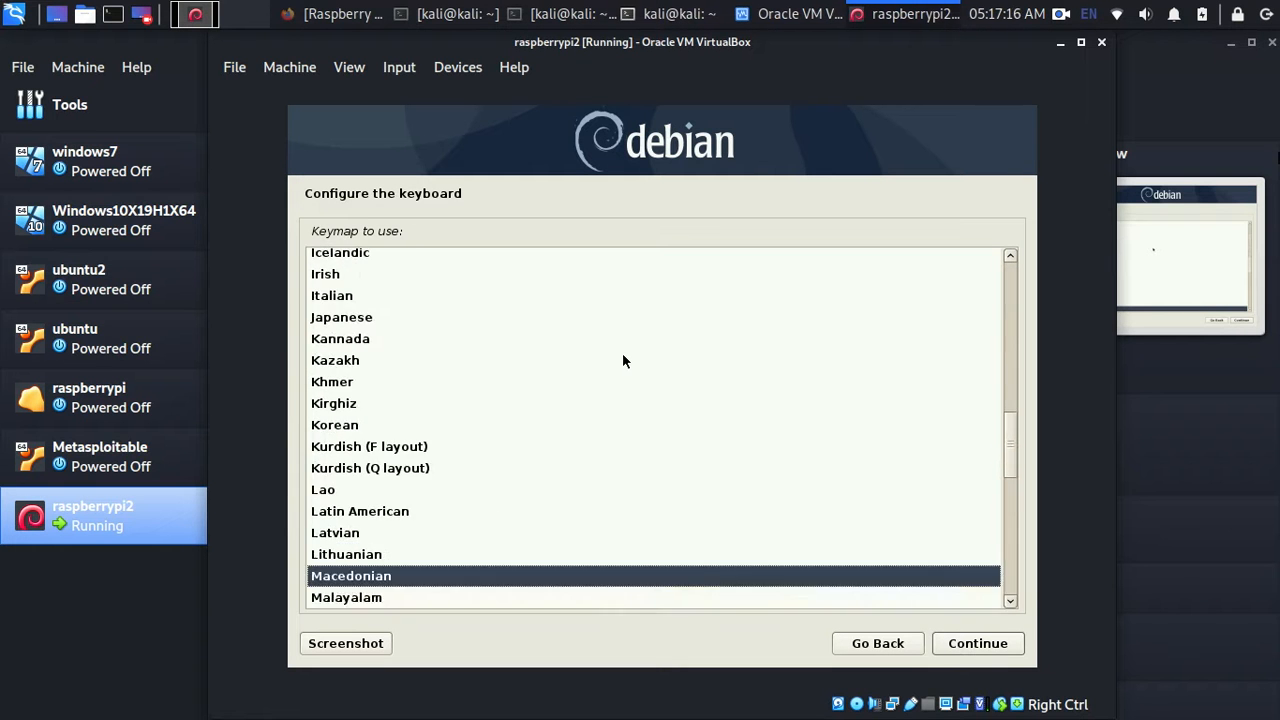
{"action": "key", "text": "Up"}
{"action": "key", "text": "Up"}
{"action": "key", "text": "Up"}
{"action": "key", "text": "Up"}
{"action": "key", "text": "Up"}
{"action": "key", "text": "Up"}
{"action": "key", "text": "Up"}
{"action": "key", "text": "Up"}
{"action": "key", "text": "Up"}
{"action": "key", "text": "Up"}
{"action": "key", "text": "Up"}
{"action": "key", "text": "Up"}
{"action": "key", "text": "Up"}
{"action": "key", "text": "Up"}
{"action": "key", "text": "Up"}
{"action": "key", "text": "Up"}
{"action": "key", "text": "Up"}
{"action": "key", "text": "Up"}
{"action": "key", "text": "Up"}
{"action": "key", "text": "Up"}
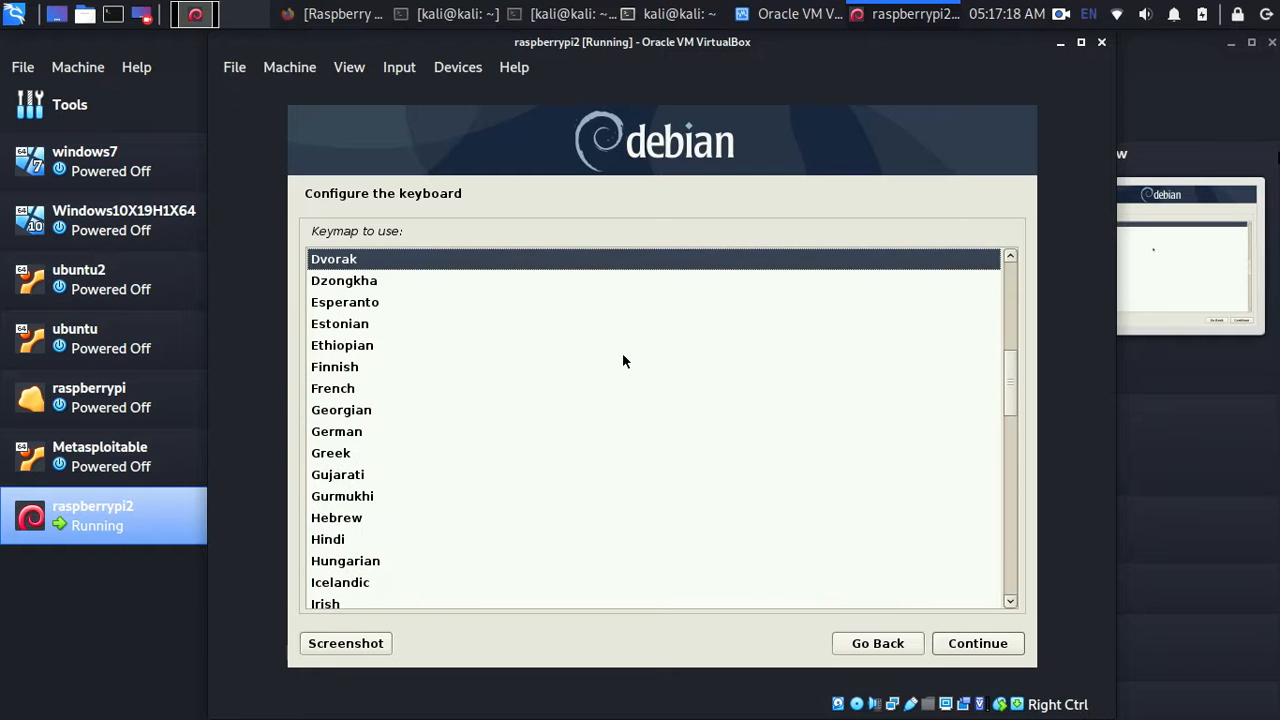
- Select American English as the keymap and continue
{"action": "key", "text": "Down"}
{"action": "key", "text": "Down"}
{"action": "key", "text": "Down"}
{"action": "key", "text": "Down"}
{"action": "key", "text": "Down"}
{"action": "key", "text": "Down"}
{"action": "key", "text": "Down"}
{"action": "key", "text": "Down"}
{"action": "key", "text": "Down"}
{"action": "key", "text": "Down"}
{"action": "key", "text": "Down"}
{"action": "key", "text": "Down"}
{"action": "key", "text": "Down"}
{"action": "key", "text": "Down"}
{"action": "key", "text": "Down"}
{"action": "key", "text": "Down"}
{"action": "key", "text": "Down"}
{"action": "key", "text": "Down"}
{"action": "key", "text": "Down"}
{"action": "key", "text": "Down"}
{"action": "key", "text": "Down"}
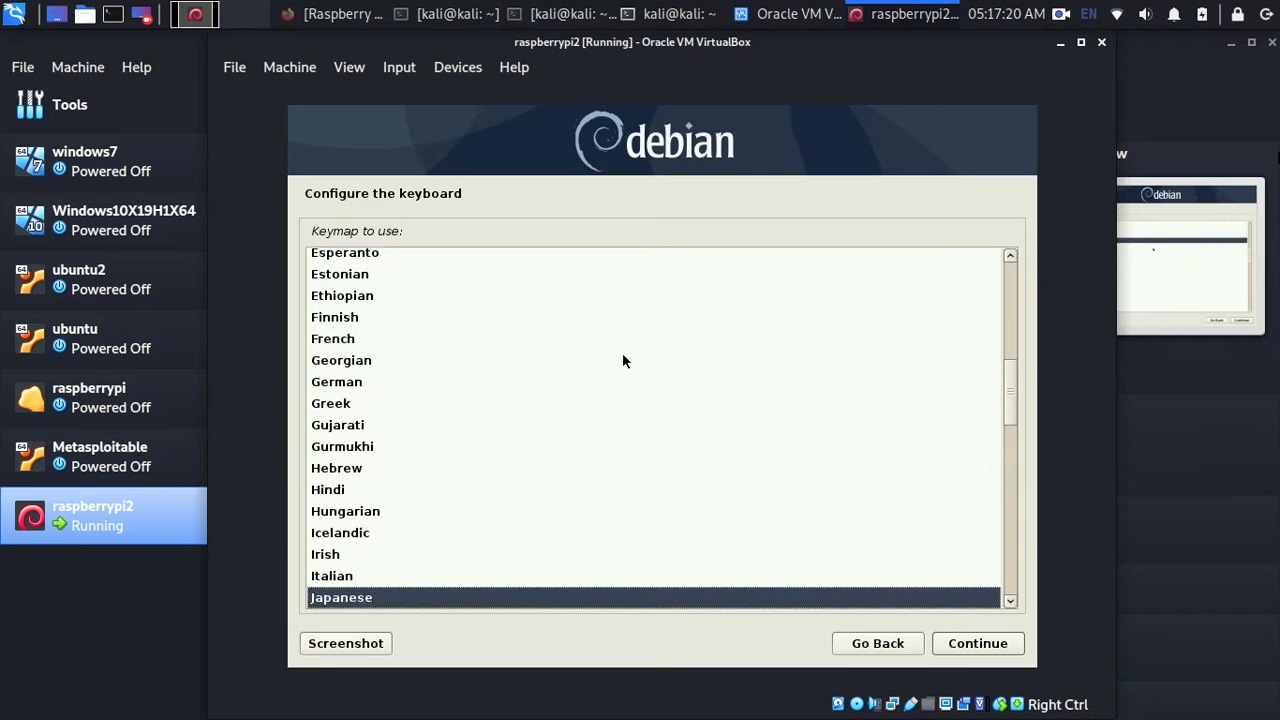
{"action": "key", "text": "Down"}
{"action": "key", "text": "Down"}
{"action": "key", "text": "Down"}
{"action": "key", "text": "Down"}
{"action": "key", "text": "Down"}
{"action": "key", "text": "Down"}
{"action": "key", "text": "Down"}
{"action": "key", "text": "Down"}
{"action": "key", "text": "Down"}
{"action": "key", "text": "Down"}
{"action": "key", "text": "Down"}
{"action": "key", "text": "Down"}
{"action": "key", "text": "Down"}
{"action": "key", "text": "Down"}
{"action": "key", "text": "Down"}
{"action": "key", "text": "Down"}
{"action": "key", "text": "Down"}
{"action": "key", "text": "Down"}
{"action": "key", "text": "Down"}
{"action": "key", "text": "Down"}
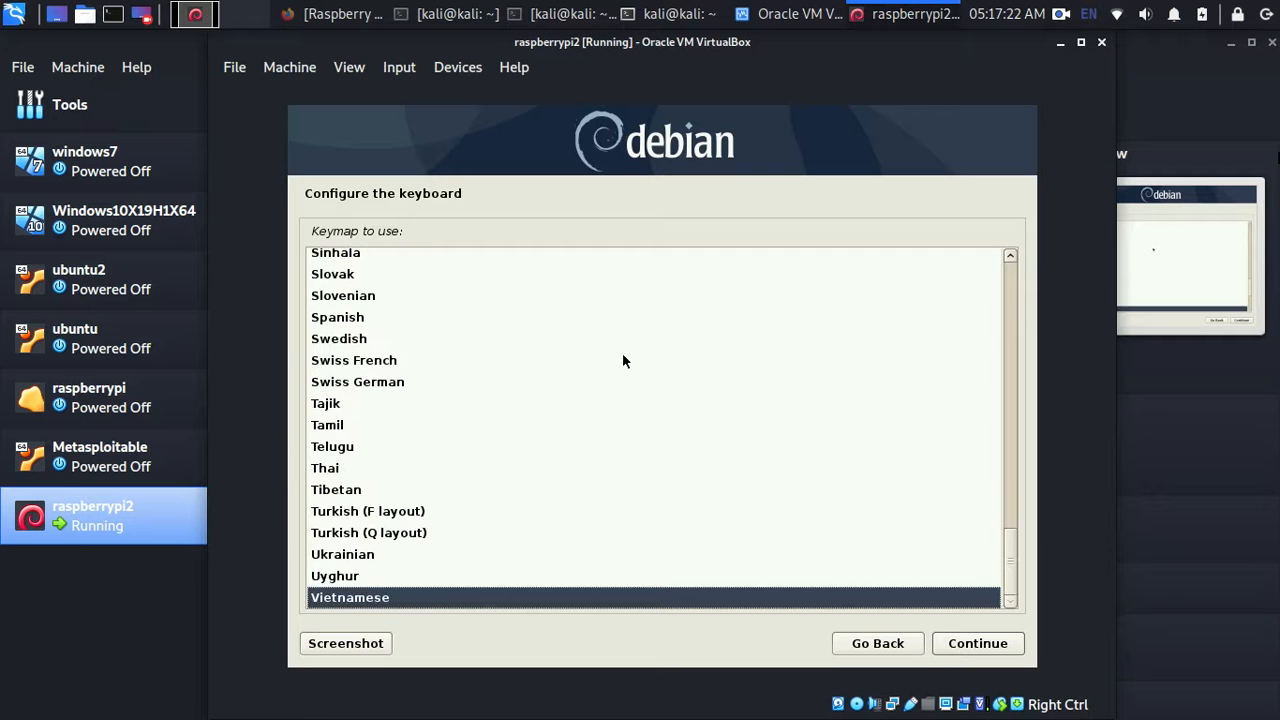
{"action": "key", "text": "Up"}
{"action": "key", "text": "Up"}
{"action": "key", "text": "Up"}
{"action": "key", "text": "Up"}
{"action": "key", "text": "Up"}
{"action": "key", "text": "Up"}
{"action": "key", "text": "Up"}
{"action": "key", "text": "Up"}
{"action": "key", "text": "Up"}
{"action": "key", "text": "Up"}
{"action": "key", "text": "Up"}
{"action": "key", "text": "Up"}
{"action": "key", "text": "Up"}
{"action": "key", "text": "Up"}
{"action": "key", "text": "Up"}
{"action": "key", "text": "Up"}
{"action": "key", "text": "Up"}
{"action": "key", "text": "Up"}
{"action": "key", "text": "Up"}
{"action": "key", "text": "Up"}
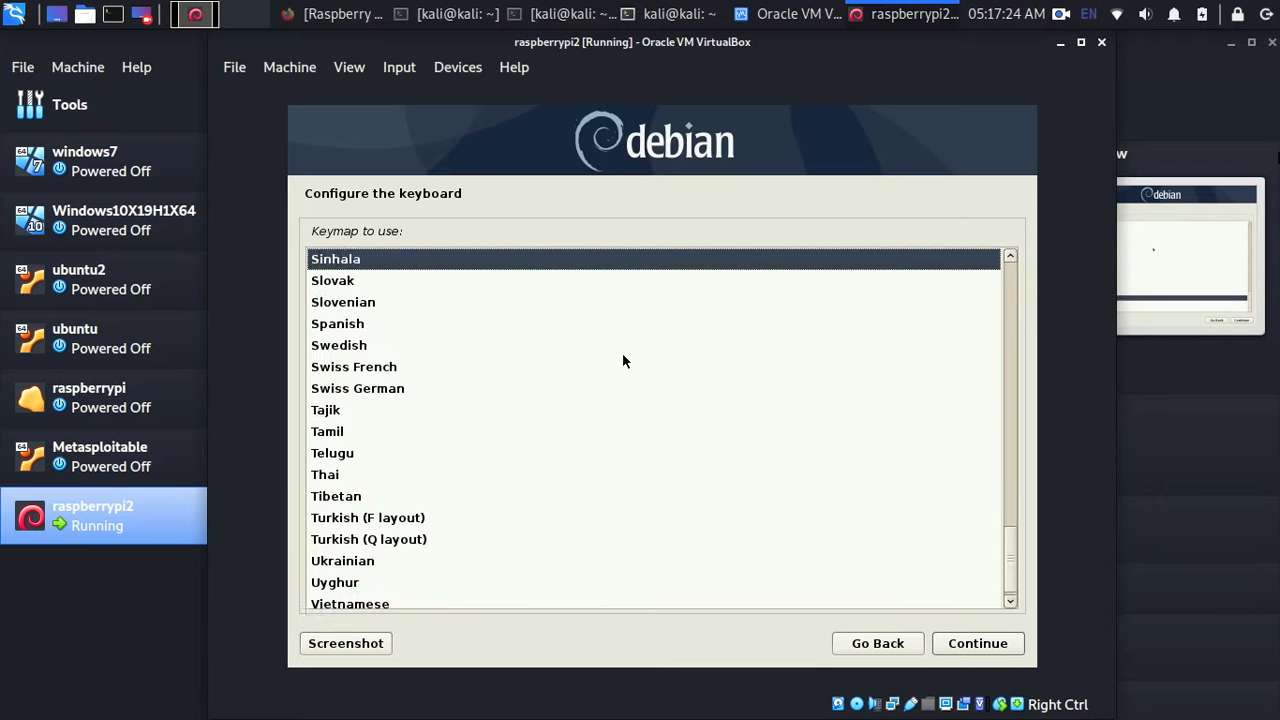
{"action": "key", "text": "Up"}
{"action": "key", "text": "Up"}
{"action": "key", "text": "Up"}
{"action": "key", "text": "Up"}
{"action": "key", "text": "Up"}
{"action": "key", "text": "Up"}
{"action": "key", "text": "Up"}
{"action": "key", "text": "Up"}
{"action": "key", "text": "Up"}
{"action": "key", "text": "Up"}
{"action": "key", "text": "Up"}
{"action": "key", "text": "Up"}
{"action": "key", "text": "Up"}
{"action": "key", "text": "Up"}
{"action": "key", "text": "Up"}
{"action": "key", "text": "Up"}
{"action": "key", "text": "Up"}
{"action": "key", "text": "Up"}
{"action": "key", "text": "Up"}
{"action": "key", "text": "Up"}
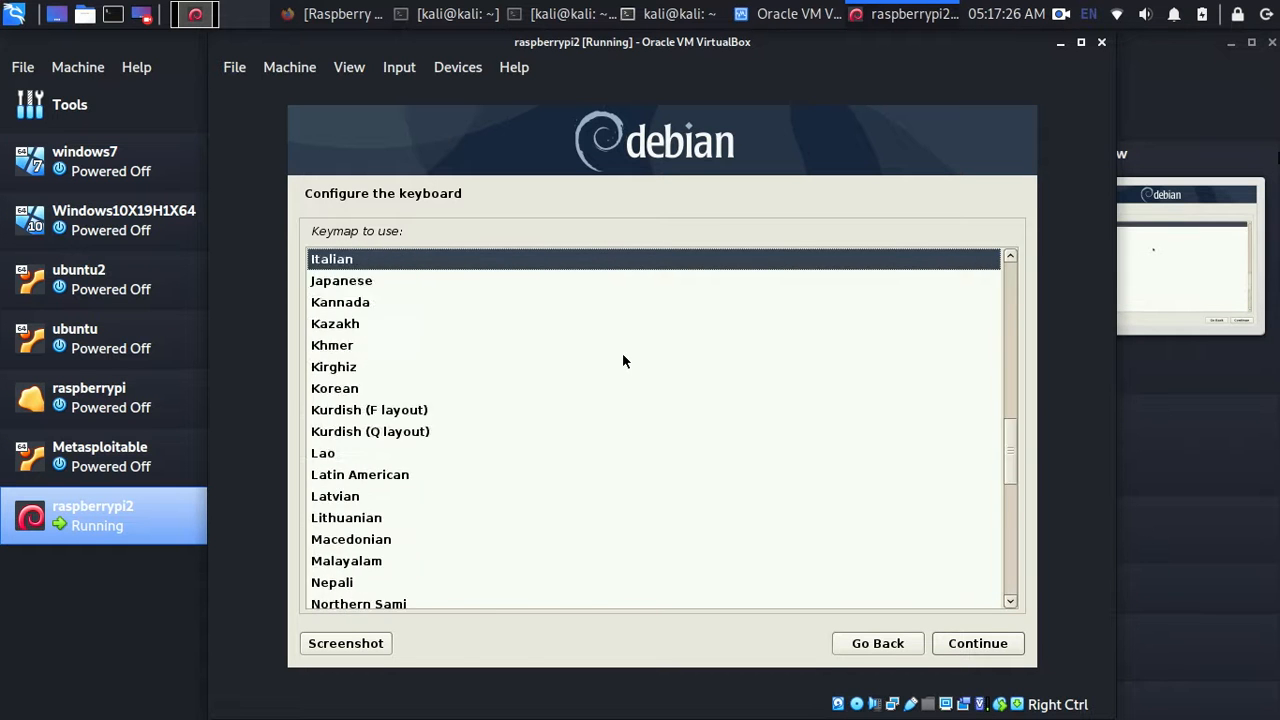
{"action": "key", "text": "Up"}
{"action": "key", "text": "Up"}
{"action": "key", "text": "Up"}
{"action": "key", "text": "Up"}
{"action": "key", "text": "Up"}
{"action": "key", "text": "Up"}
{"action": "key", "text": "Up"}
{"action": "key", "text": "Up"}
{"action": "key", "text": "Up"}
{"action": "key", "text": "Up"}
{"action": "key", "text": "Up"}
{"action": "key", "text": "Up"}
{"action": "key", "text": "Up"}
{"action": "key", "text": "Up"}
{"action": "key", "text": "Up"}
{"action": "key", "text": "Up"}
{"action": "key", "text": "Up"}
{"action": "key", "text": "Up"}
{"action": "key", "text": "Up"}
{"action": "key", "text": "Up"}
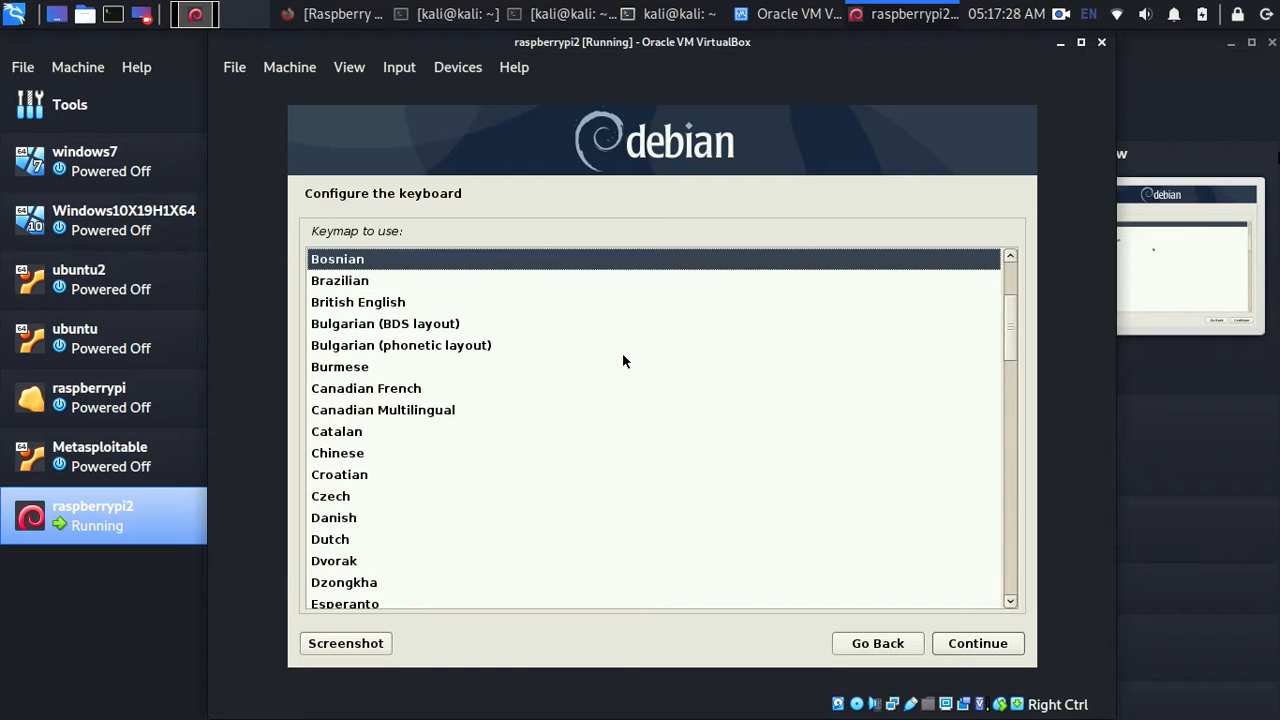
{"action": "key", "text": "Down"}
{"action": "key", "text": "Down"}
{"action": "key", "text": "Down"}
{"action": "key", "text": "Down"}
{"action": "key", "text": "Down"}
{"action": "key", "text": "Down"}
{"action": "key", "text": "Up"}
{"action": "key", "text": "Up"}
{"action": "key", "text": "Up"}
{"action": "key", "text": "Up"}
{"action": "key", "text": "Up"}
{"action": "key", "text": "Up"}
{"action": "key", "text": "Up"}
{"action": "key", "text": "Up"}
{"action": "key", "text": "Up"}
{"action": "key", "text": "Up"}
{"action": "key", "text": "Up"}
{"action": "key", "text": "Down"}
{"action": "key", "text": "Down"}
{"action": "key", "text": "Down"}
{"action": "key", "text": "Down"}
{"action": "key", "text": "Down"}
{"action": "key", "text": "Down"}
{"action": "key", "text": "Down"}
{"action": "key", "text": "Up"}
{"action": "key", "text": "Up"}
{"action": "key", "text": "Up"}
{"action": "key", "text": "Up"}
{"action": "key", "text": "Up"}
{"action": "key", "text": "Up"}
{"action": "key", "text": "Up"}
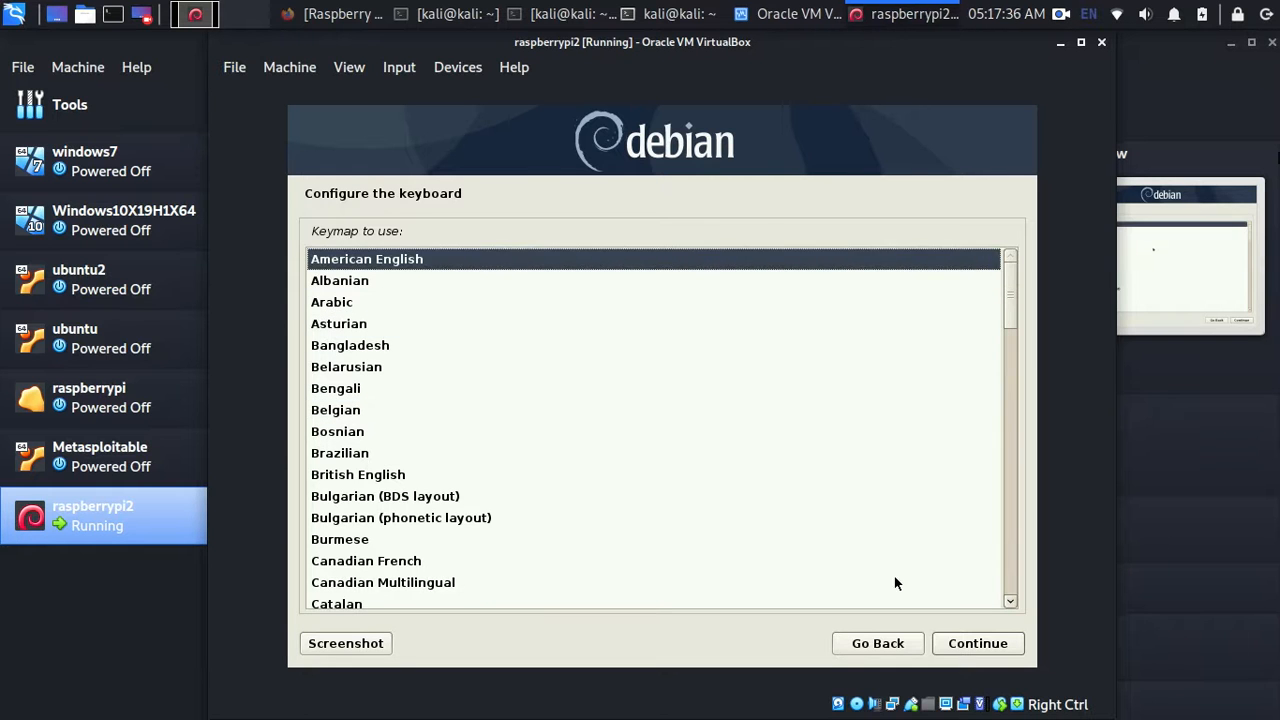
{"action": "key", "text": "Return"}
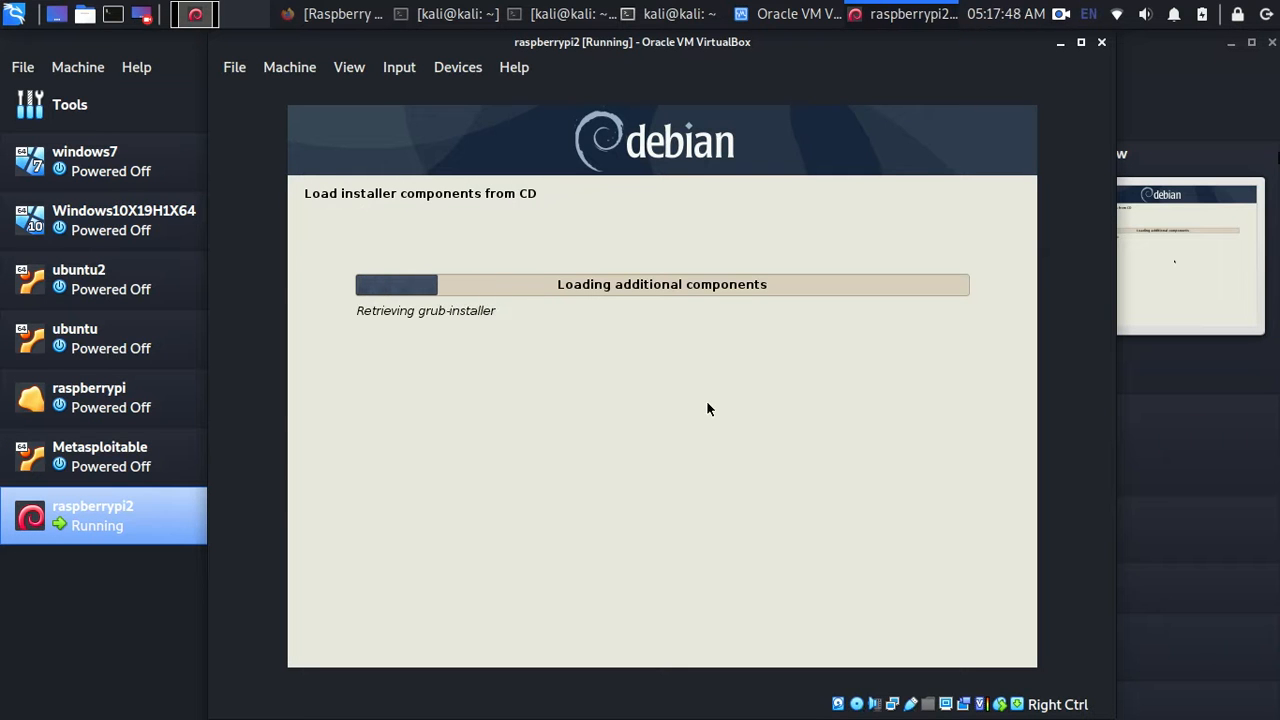
- Maximize the raspberrypi2 window and switch it into full-screen mode
{"action": "left_click", "coordinate": [1081, 42]}
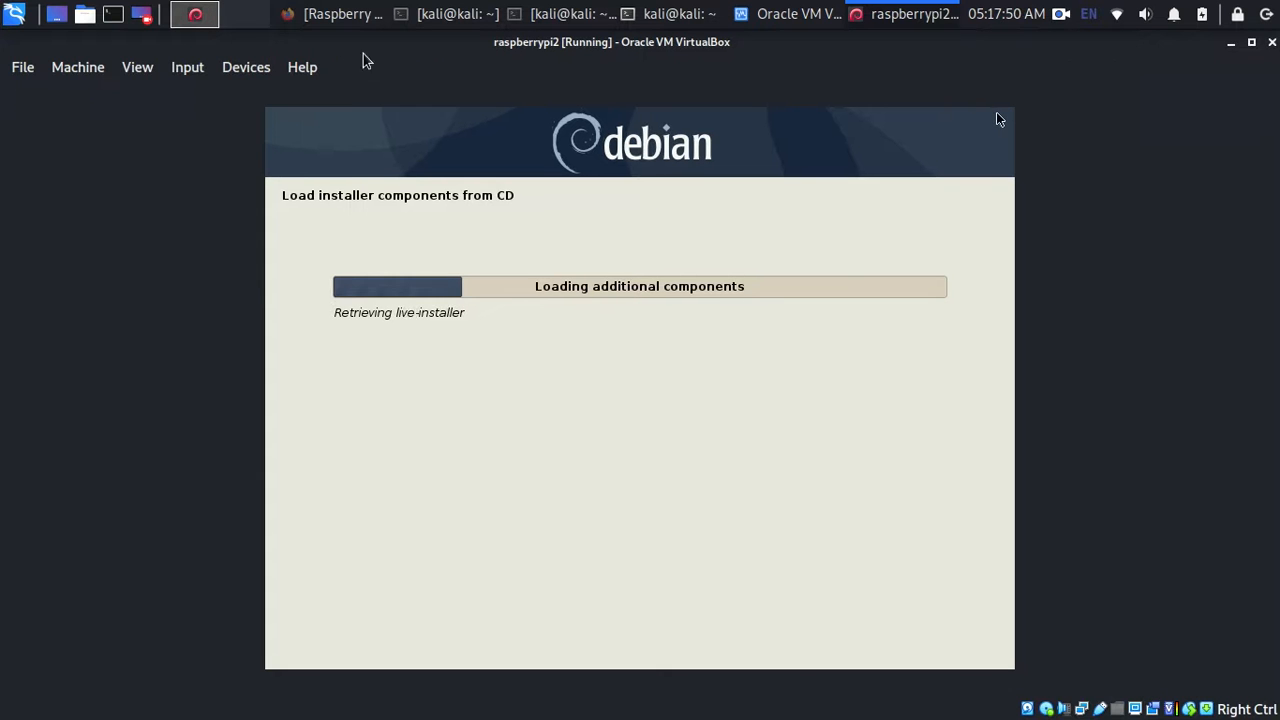
{"action": "left_click", "coordinate": [100, 78]}
{"action": "left_click", "coordinate": [136, 72]}
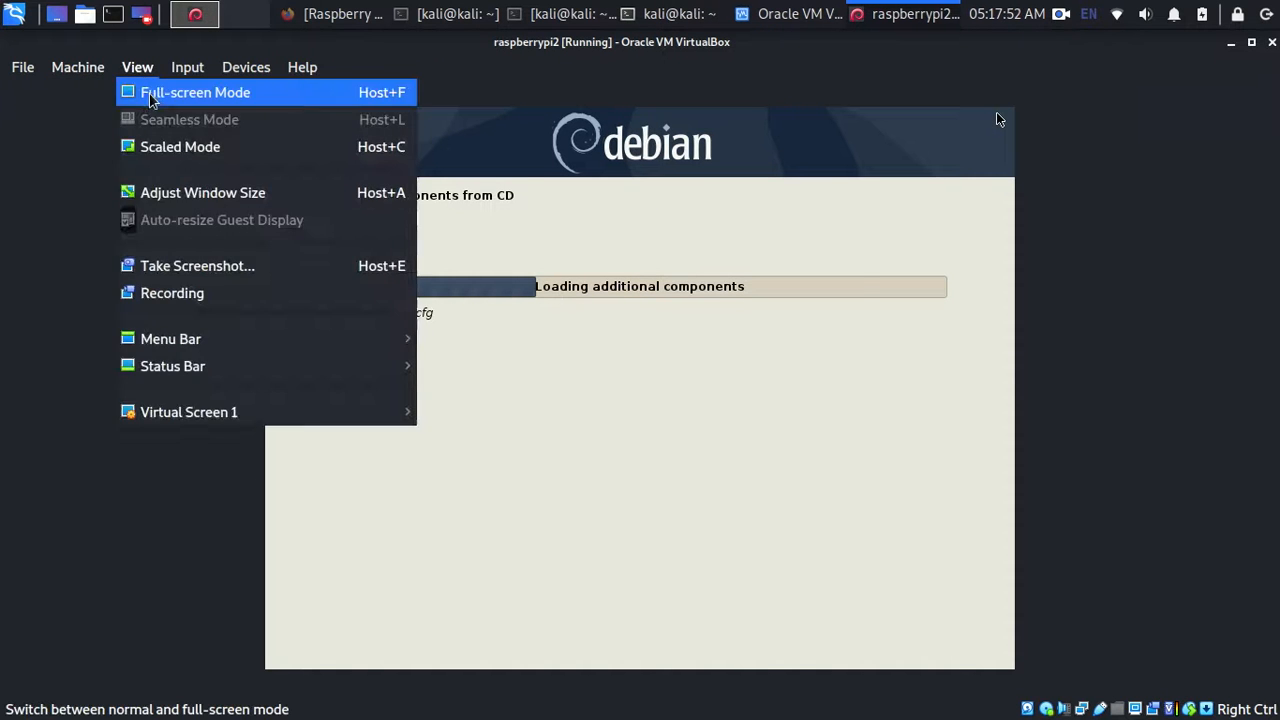
{"action": "left_click", "coordinate": [170, 95]}
{"action": "left_click", "coordinate": [682, 459]}
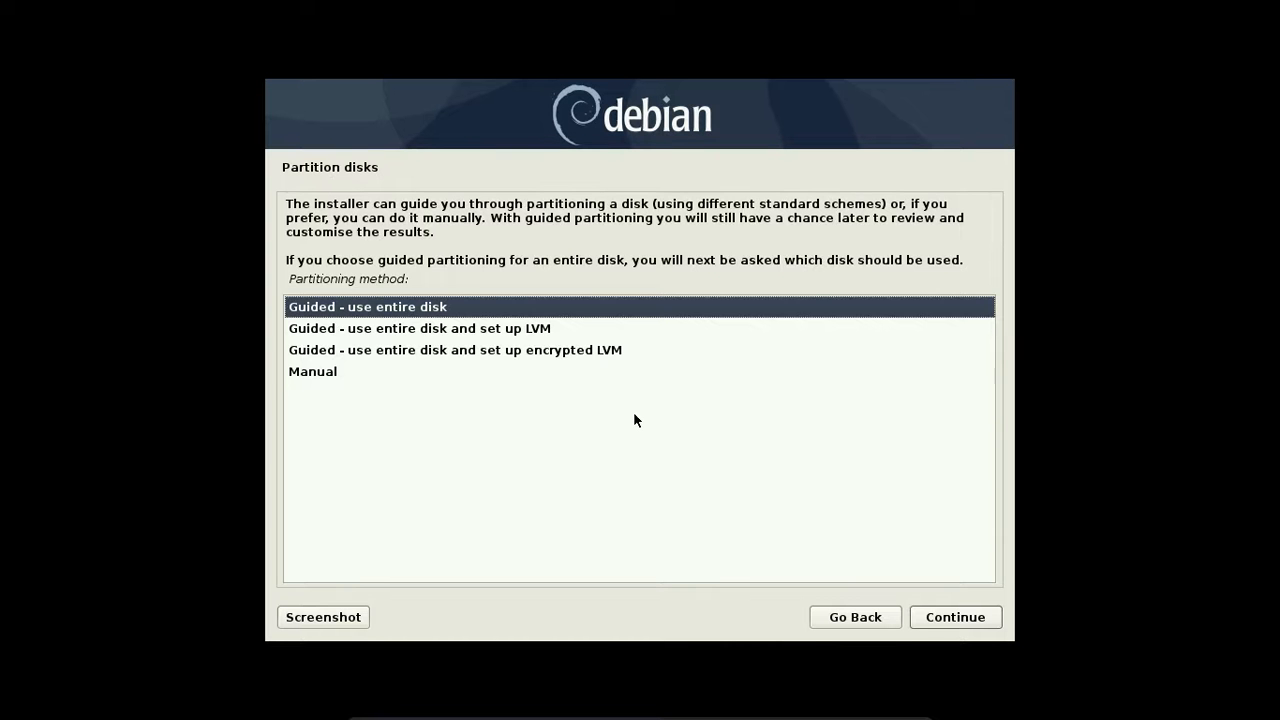
- Choose manual partitioning and create a new empty partition table on the 10.7 GB VBOX disk
{"action": "key", "text": "Down"}
{"action": "key", "text": "Down"}
{"action": "key", "text": "Down"}
{"action": "key", "text": "Return"}
{"action": "key", "text": "Down"}
{"action": "key", "text": "Down"}
{"action": "key", "text": "Down"}
{"action": "key", "text": "Down"}
{"action": "key", "text": "Up"}
{"action": "key", "text": "Up"}
{"action": "key", "text": "Down"}
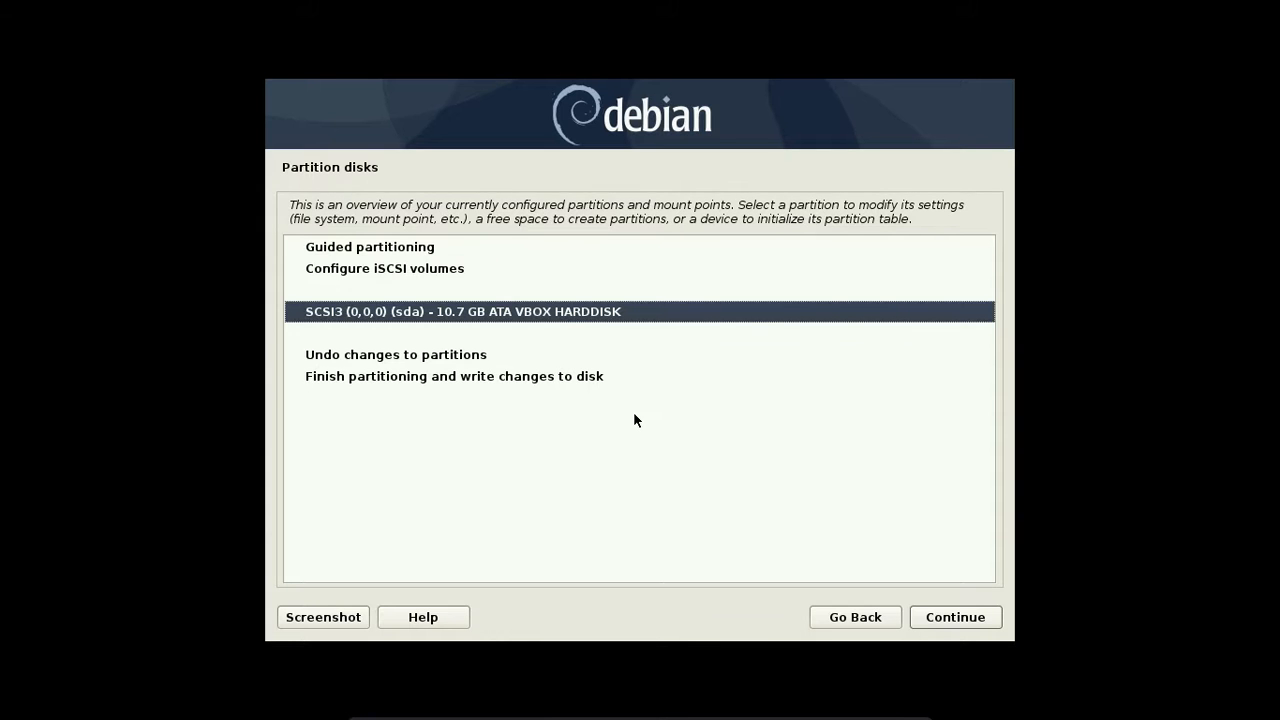
{"action": "key", "text": "Return"}
{"action": "key", "text": "Down"}
{"action": "key", "text": "Return"}
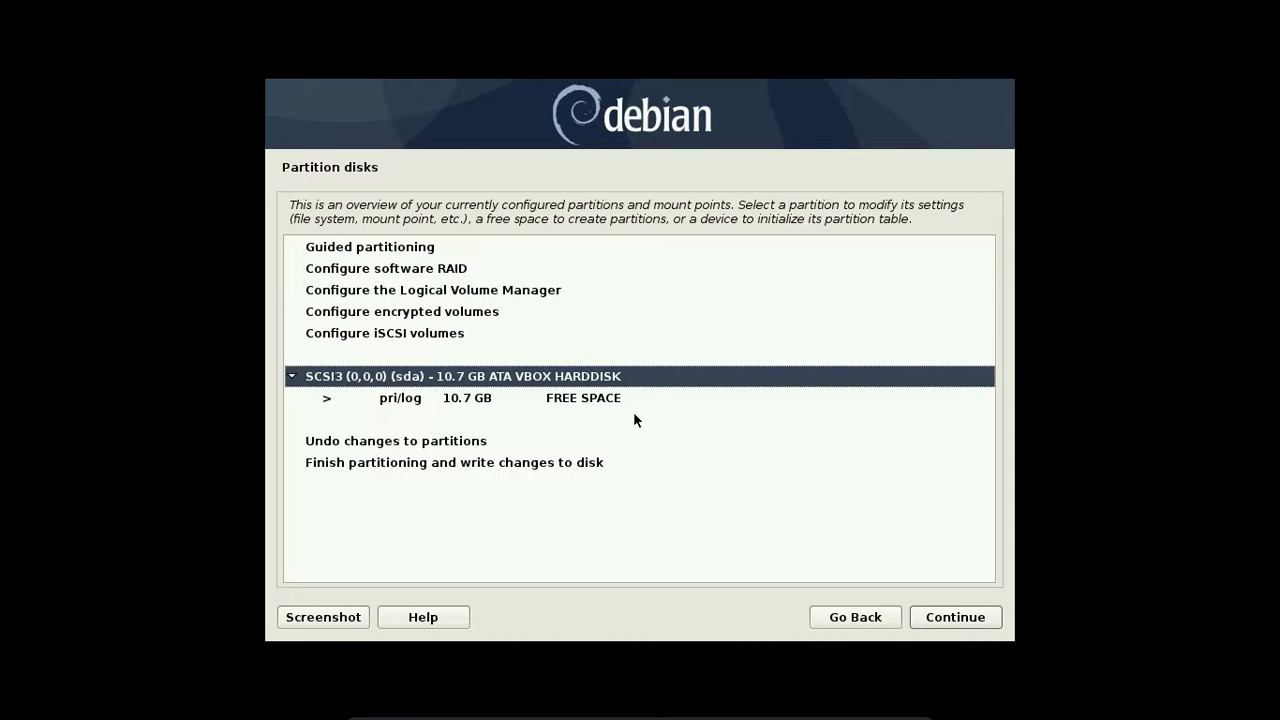
- Create an 8.7 GB primary partition at the beginning of the free space
{"action": "key", "text": "Down"}
{"action": "key", "text": "Return"}
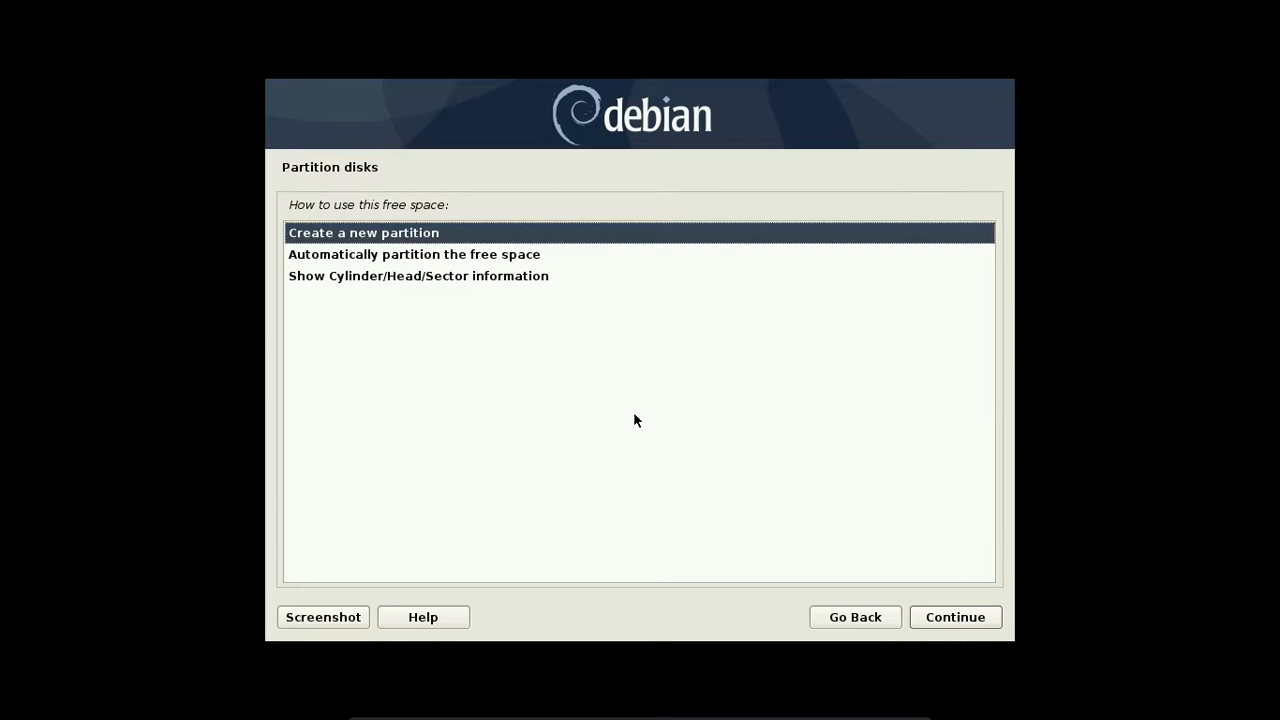
{"action": "key", "text": "Return"}
{"action": "key", "text": "Left"}
{"action": "key", "text": "Right"}
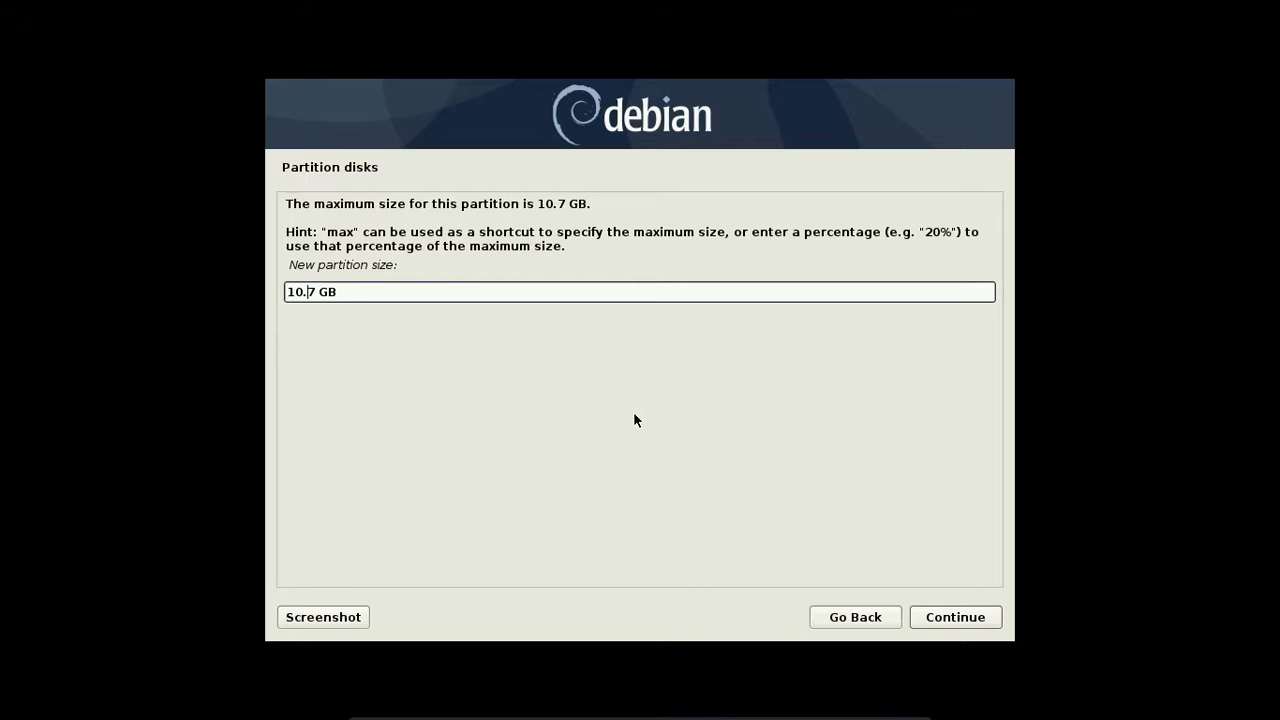
{"action": "key", "text": "BackSpace"}
{"action": "key", "text": "BackSpace"}
{"action": "type", "text": "8"}
{"action": "key", "text": "Return"}
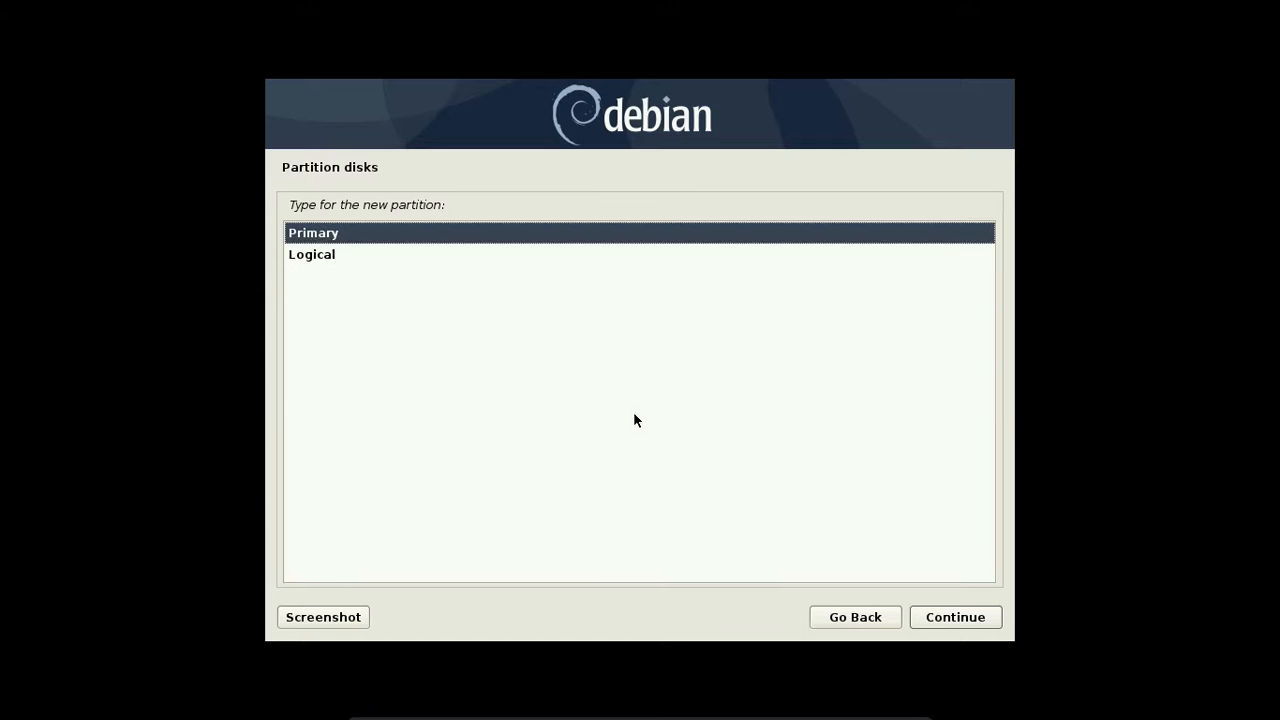
{"action": "key", "text": "Return"}
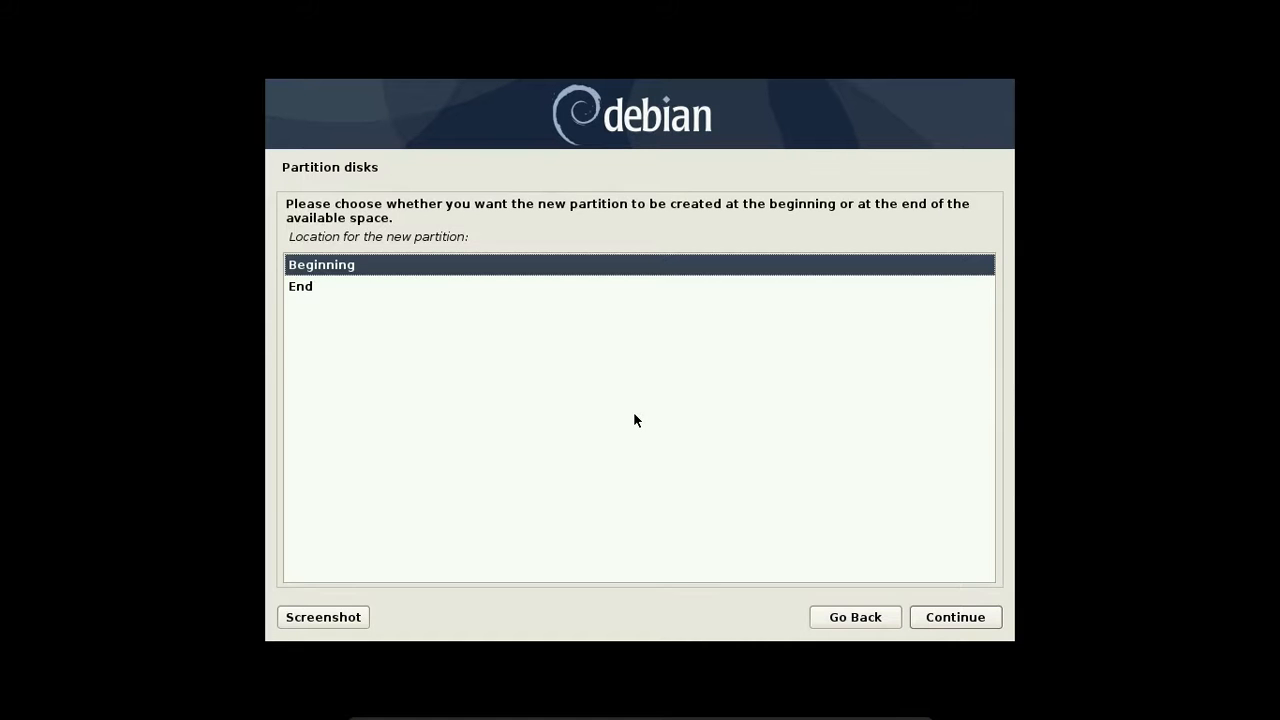
{"action": "key", "text": "Return"}
- Label the ext4 root partition RasSystem and finish setting it up
{"action": "key", "text": "Down"}
{"action": "key", "text": "Down"}
{"action": "key", "text": "Up"}
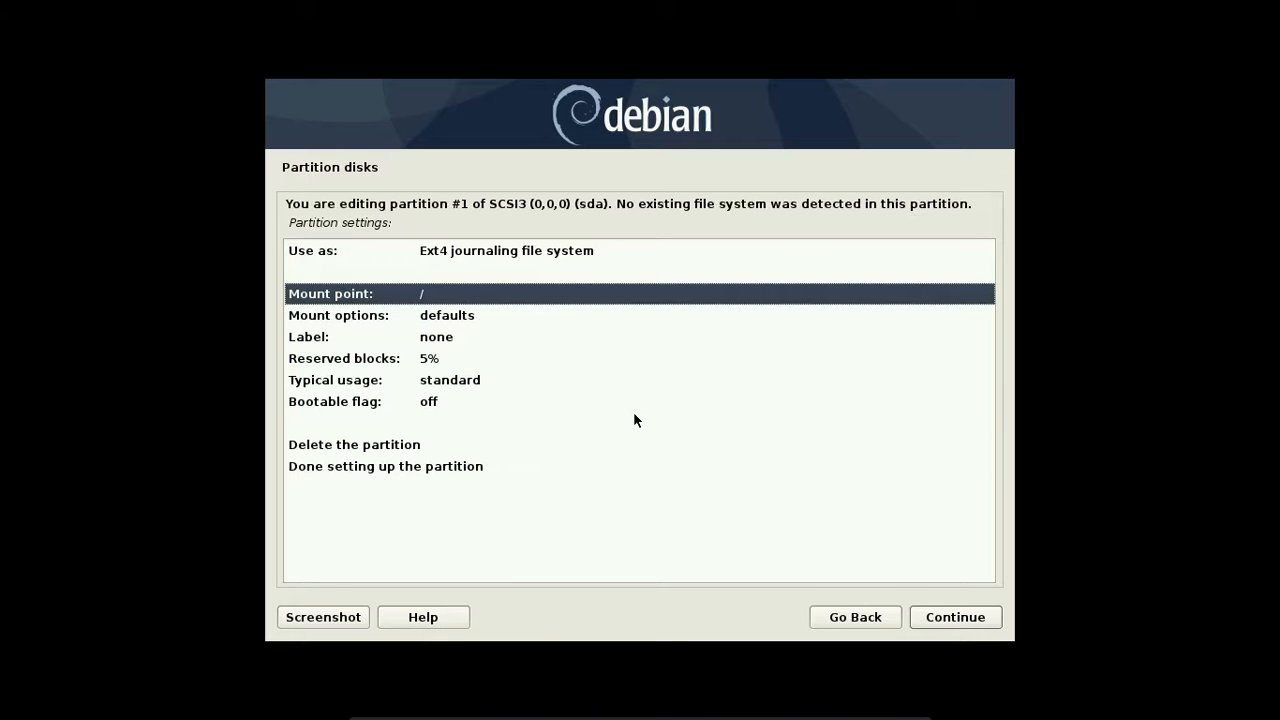
{"action": "key", "text": "Down"}
{"action": "key", "text": "Down"}
{"action": "key", "text": "Down"}
{"action": "key", "text": "Up"}
{"action": "key", "text": "Return"}
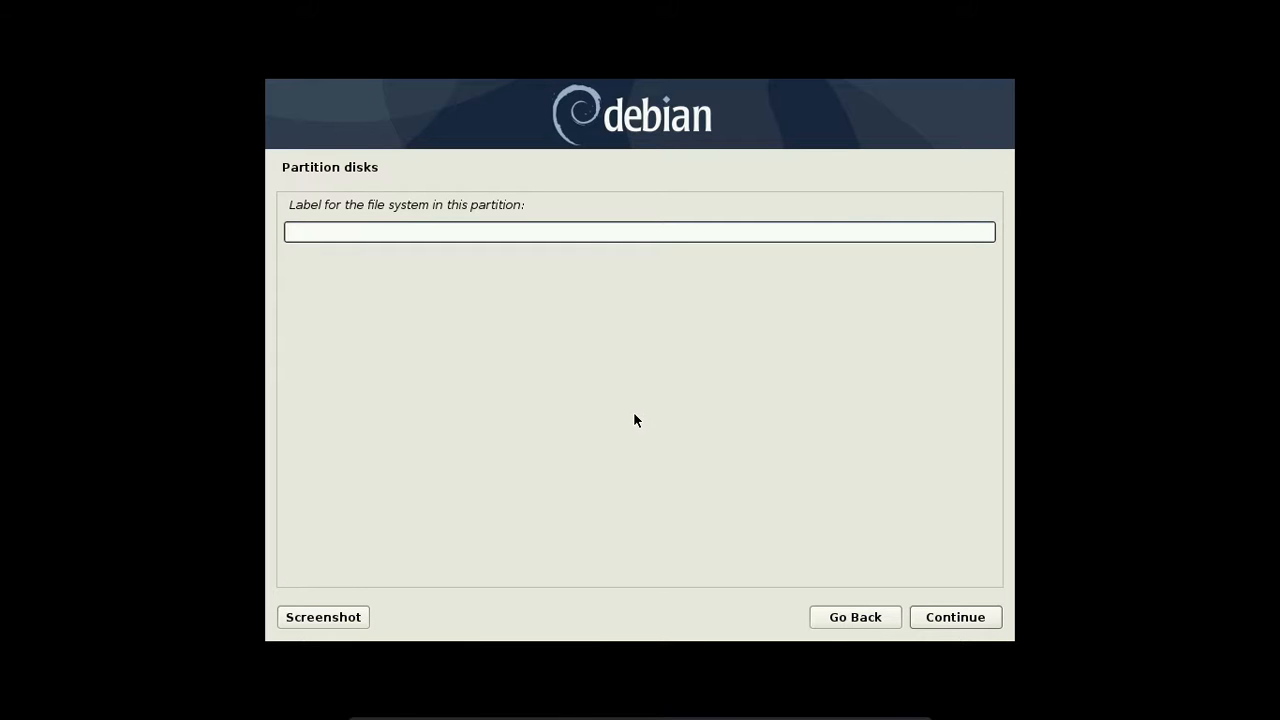
{"action": "type", "text": "RasSystem"}
{"action": "key", "text": "Return"}
{"action": "key", "text": "Down"}
{"action": "key", "text": "Down"}
{"action": "key", "text": "Down"}
{"action": "key", "text": "Down"}
{"action": "key", "text": "Down"}
{"action": "key", "text": "Down"}
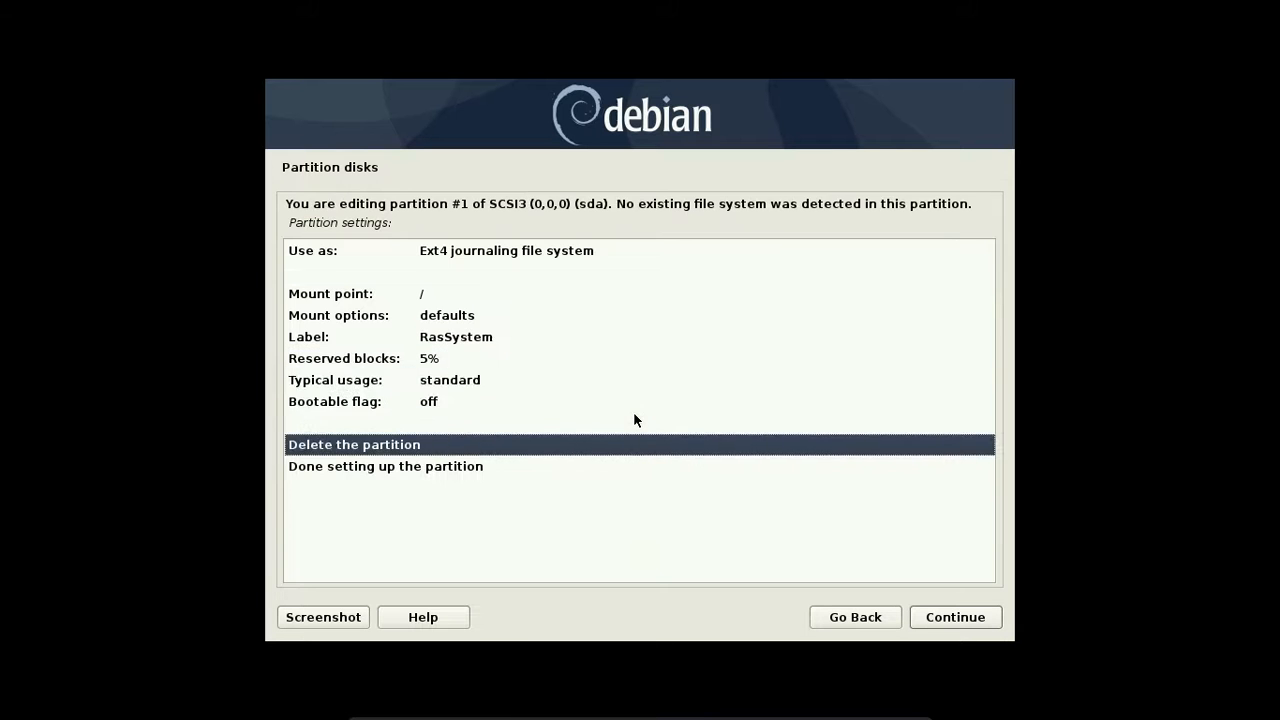
{"action": "key", "text": "Up"}
{"action": "key", "text": "Up"}
{"action": "key", "text": "Down"}
{"action": "key", "text": "Down"}
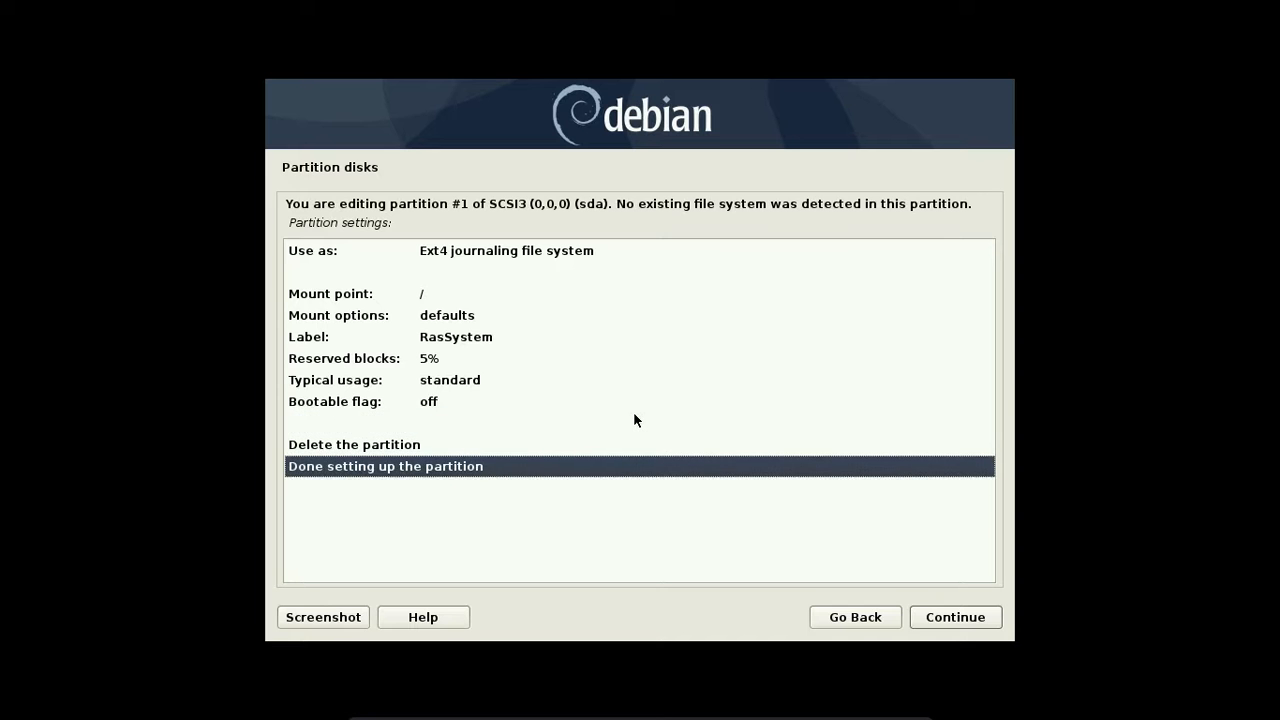
{"action": "key", "text": "Return"}
- Start a new partition in the remaining free space, keeping the suggested 2.0 GB size
{"action": "key", "text": "Down"}
{"action": "key", "text": "Return"}
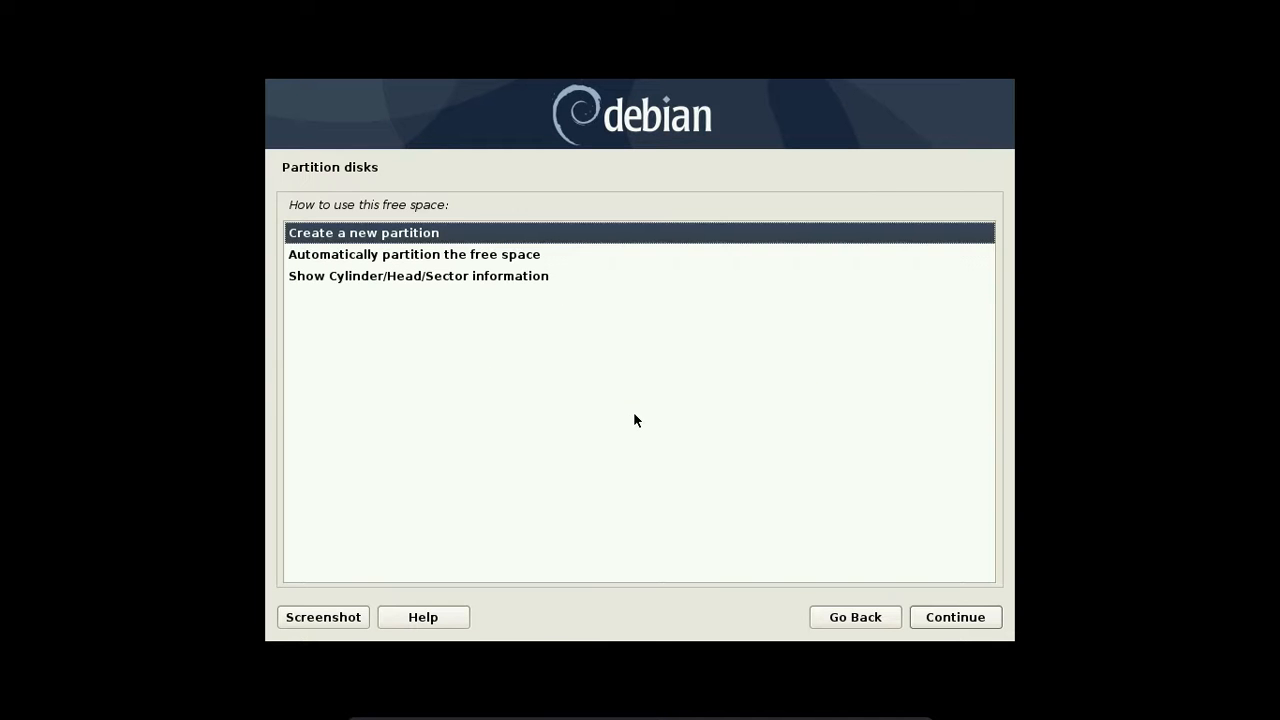
{"action": "key", "text": "Return"}
{"action": "key", "text": "End"}
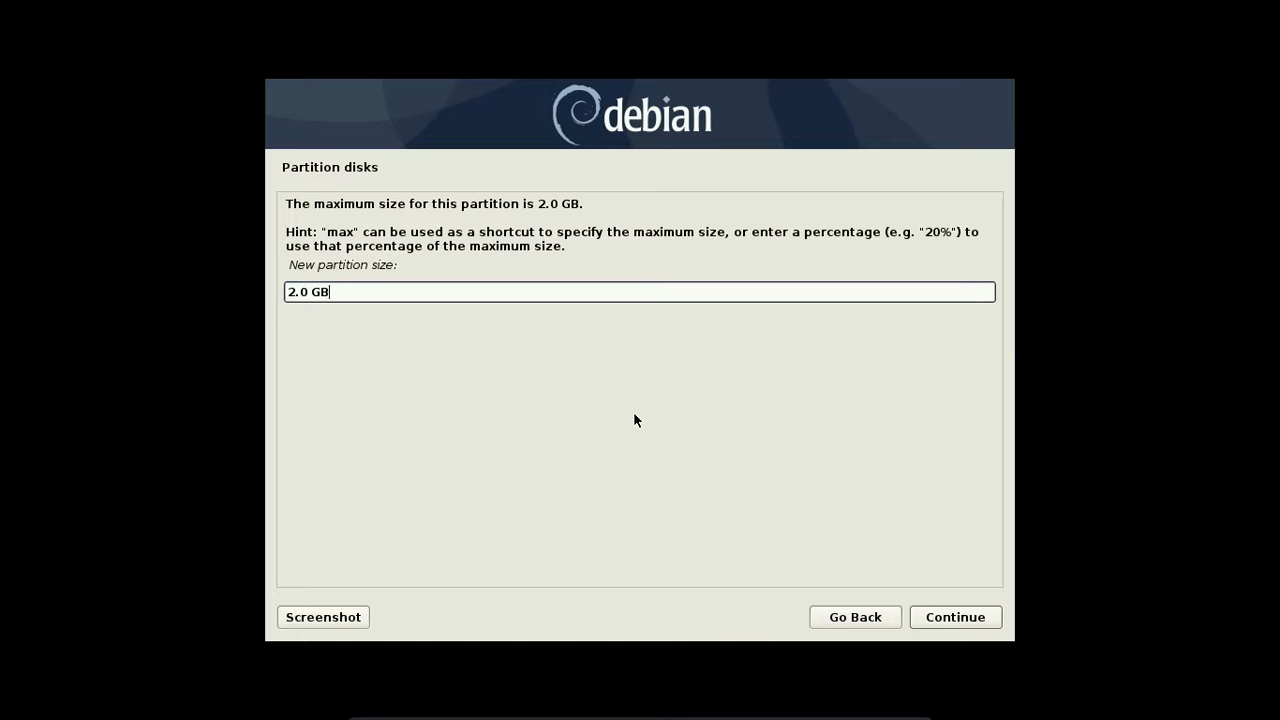
{"action": "key", "text": "Return"}
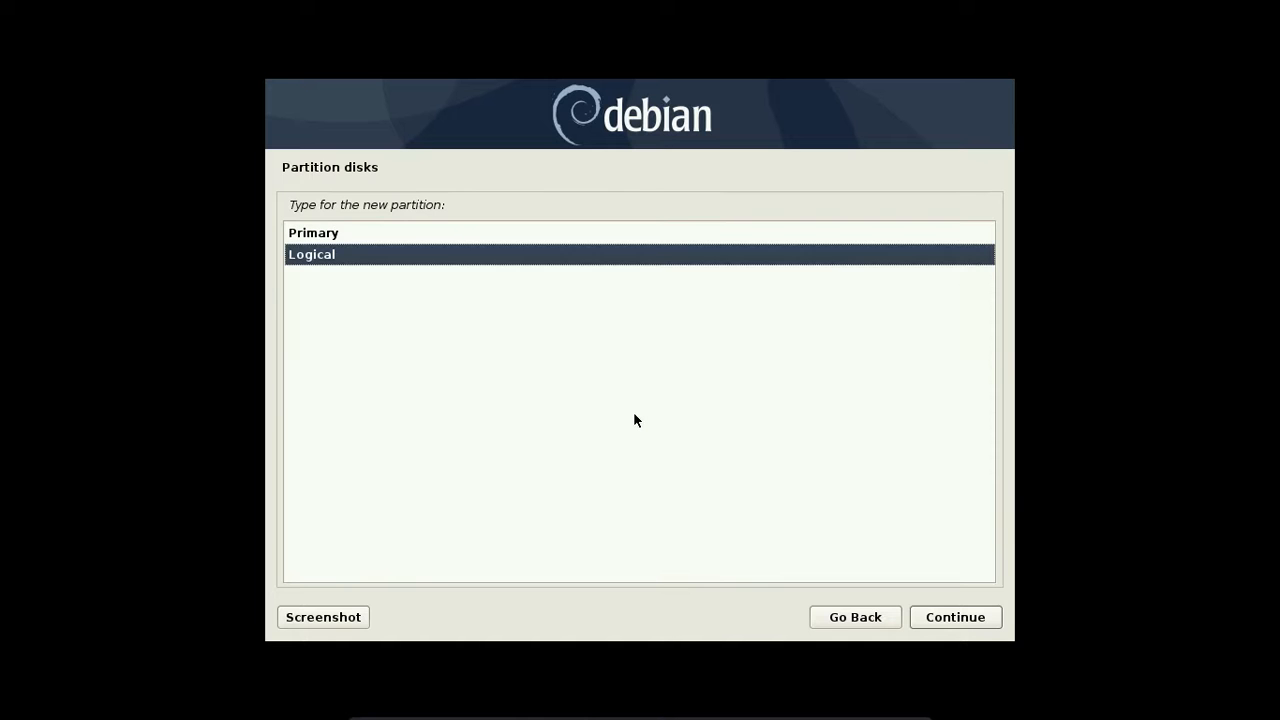
- Make the 2.0 GB partition logical, use it as swap area, and finish its setup
{"action": "key", "text": "Return"}
{"action": "key", "text": "Return"}
{"action": "key", "text": "Down"}
{"action": "key", "text": "Down"}
{"action": "key", "text": "Down"}
{"action": "key", "text": "Down"}
{"action": "key", "text": "Down"}
{"action": "key", "text": "Down"}
{"action": "key", "text": "Down"}
{"action": "key", "text": "Down"}
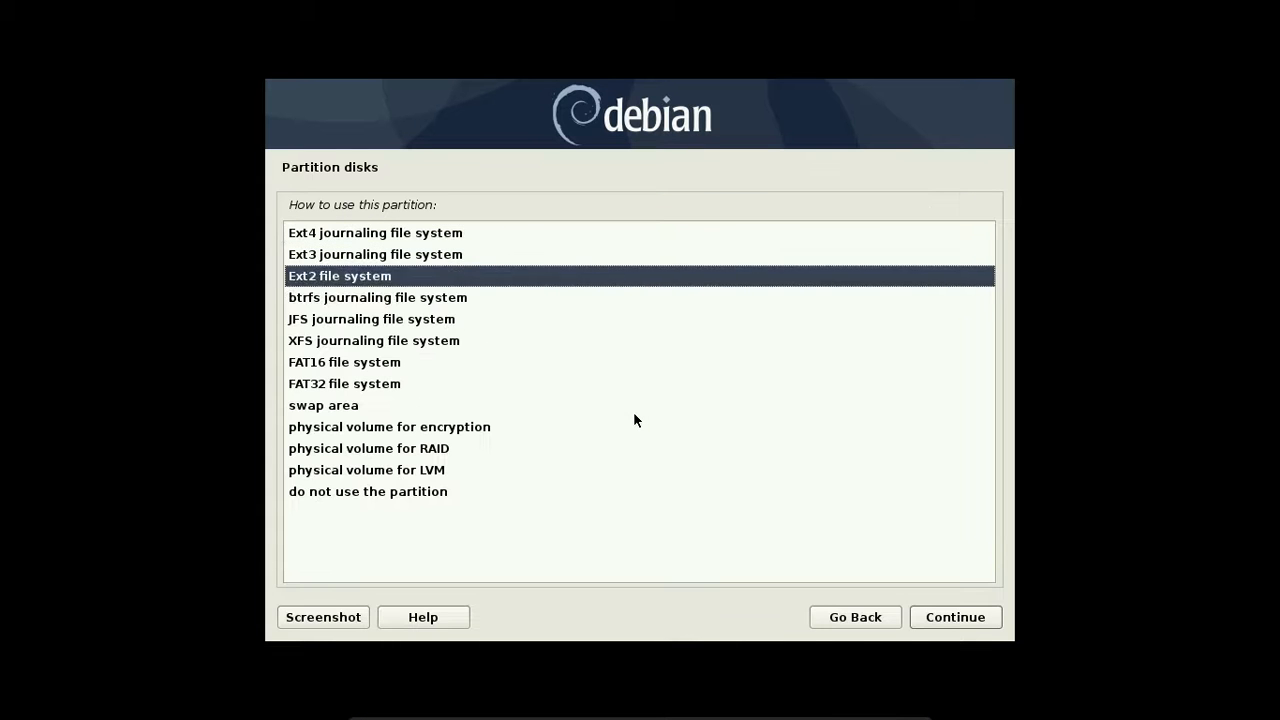
{"action": "key", "text": "Return"}
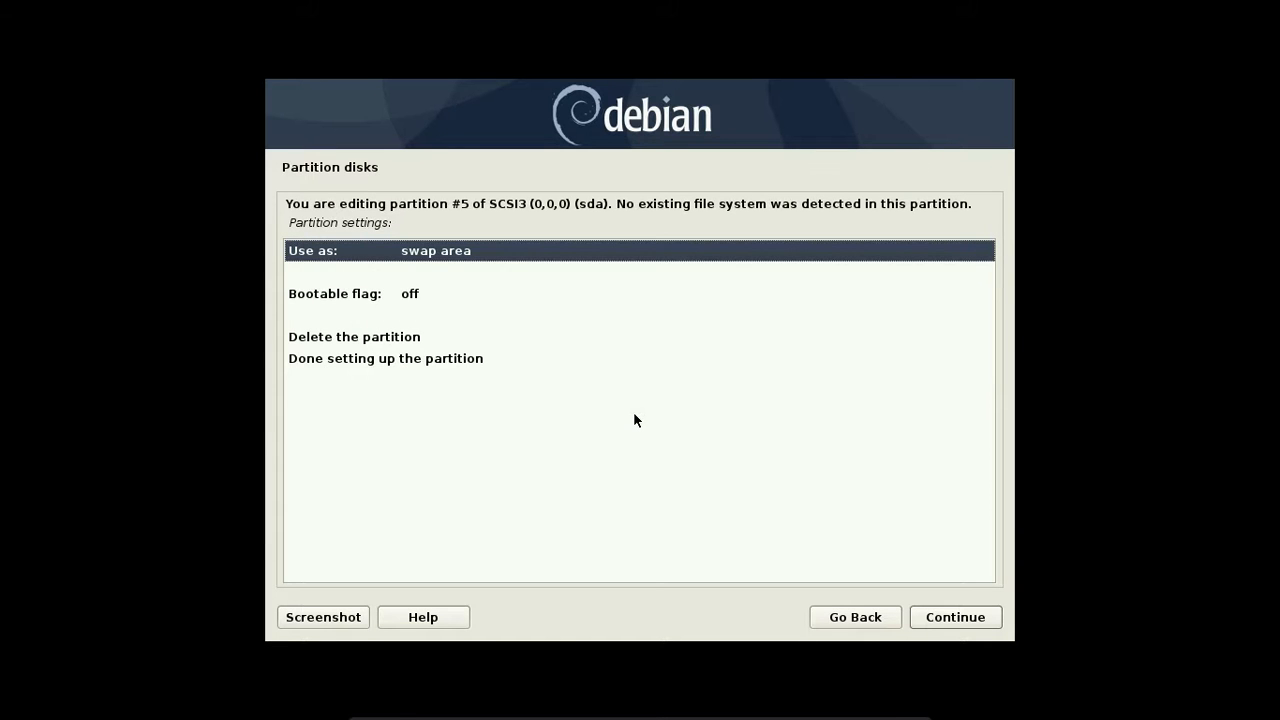
{"action": "key", "text": "Down"}
{"action": "key", "text": "Down"}
{"action": "key", "text": "Down"}
{"action": "key", "text": "Down"}
{"action": "key", "text": "Up"}
{"action": "key", "text": "Up"}
{"action": "key", "text": "Up"}
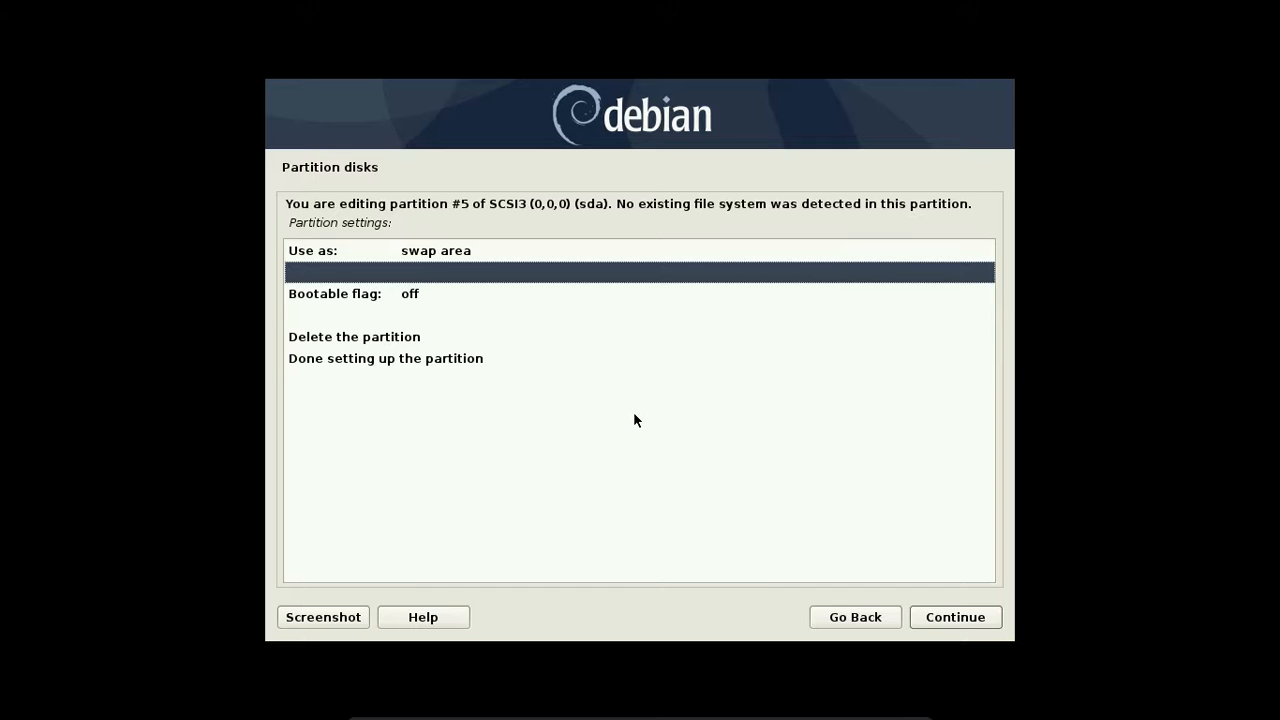
{"action": "key", "text": "Down"}
{"action": "key", "text": "Down"}
{"action": "key", "text": "Down"}
{"action": "key", "text": "Down"}
{"action": "key", "text": "Return"}
{"action": "key", "text": "Down"}
{"action": "key", "text": "Up"}
{"action": "key", "text": "Up"}
{"action": "key", "text": "Down"}
{"action": "key", "text": "Down"}
{"action": "key", "text": "Down"}
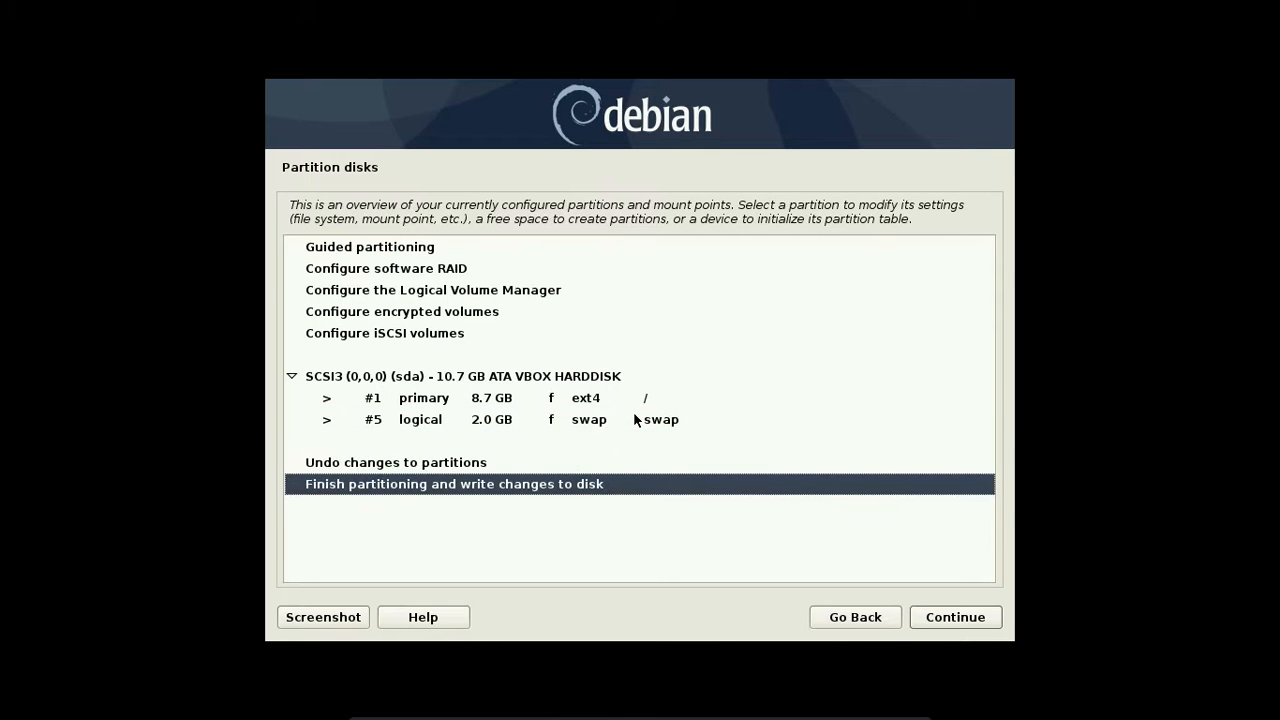
- Finish partitioning and confirm Yes to write the changes to disk
{"action": "key", "text": "Return"}
{"action": "key", "text": "Down"}
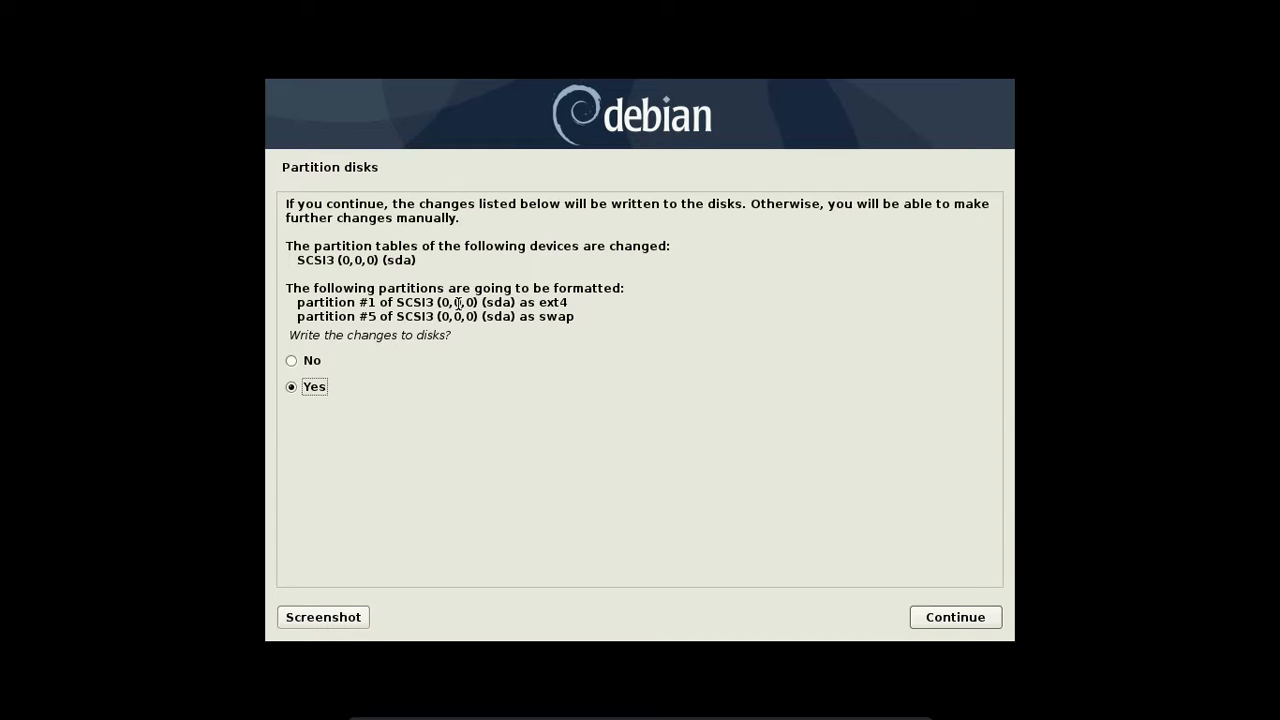
{"action": "key", "text": "Return"}
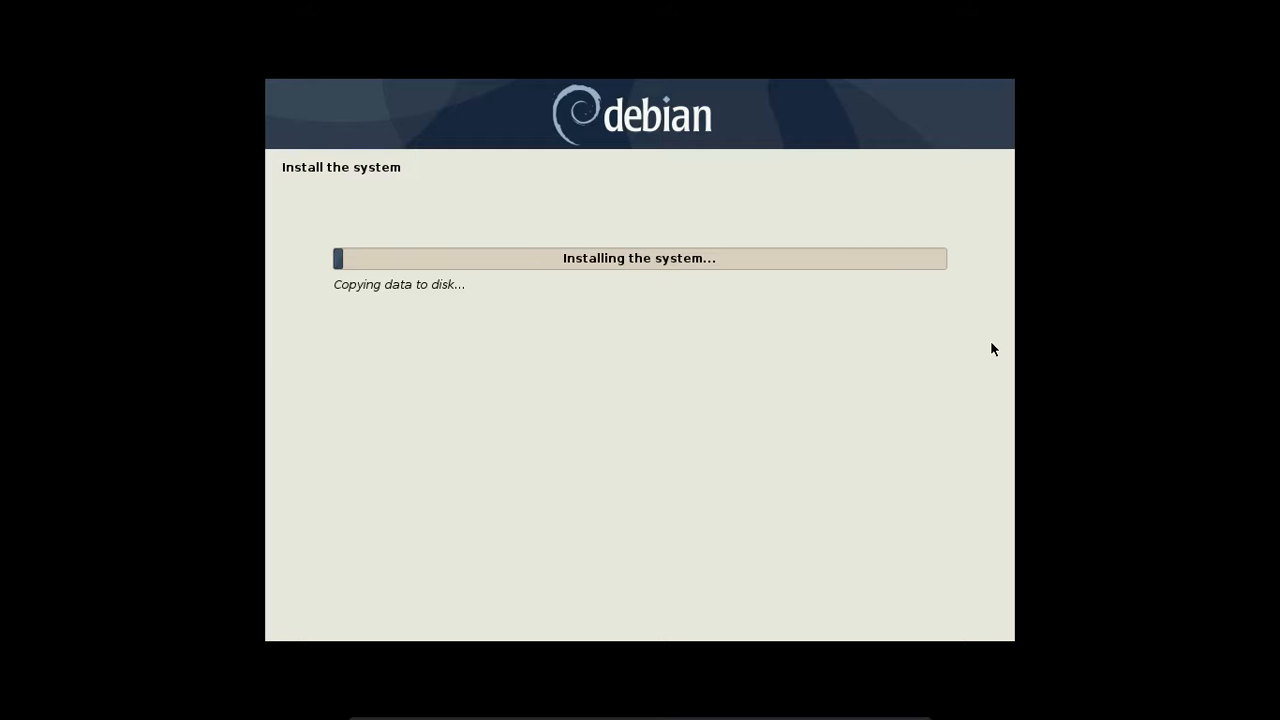
- Exit full-screen and restore the raspberrypi2 window to normal size over the VirtualBox Manager
{"action": "key", "text": "ctrl+Home"}
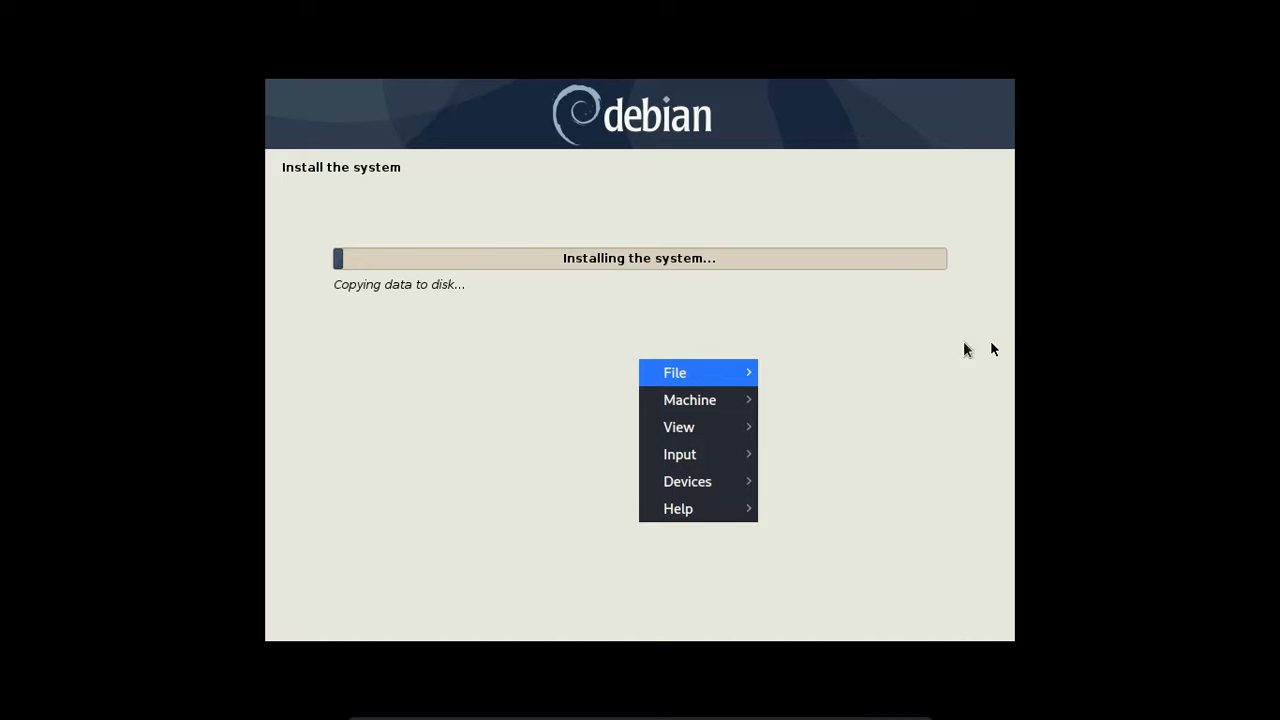
{"action": "mouse_move", "coordinate": [709, 427]}
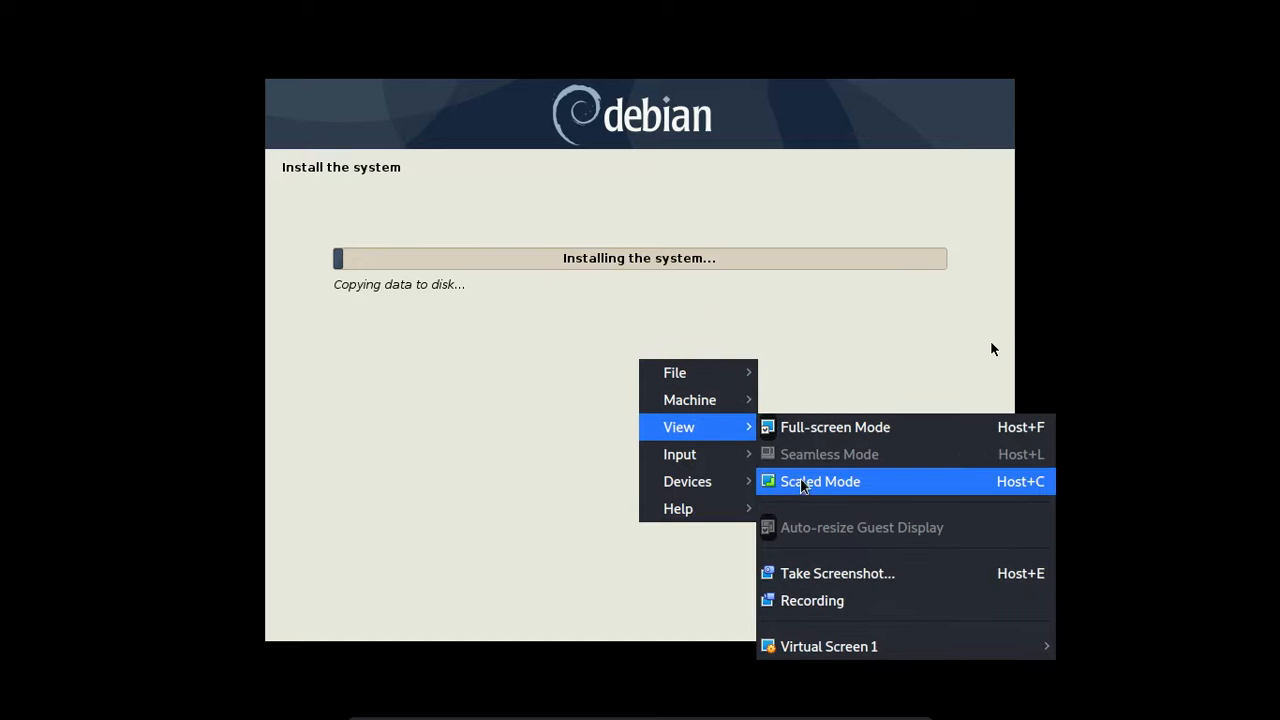
{"action": "left_click", "coordinate": [811, 604]}
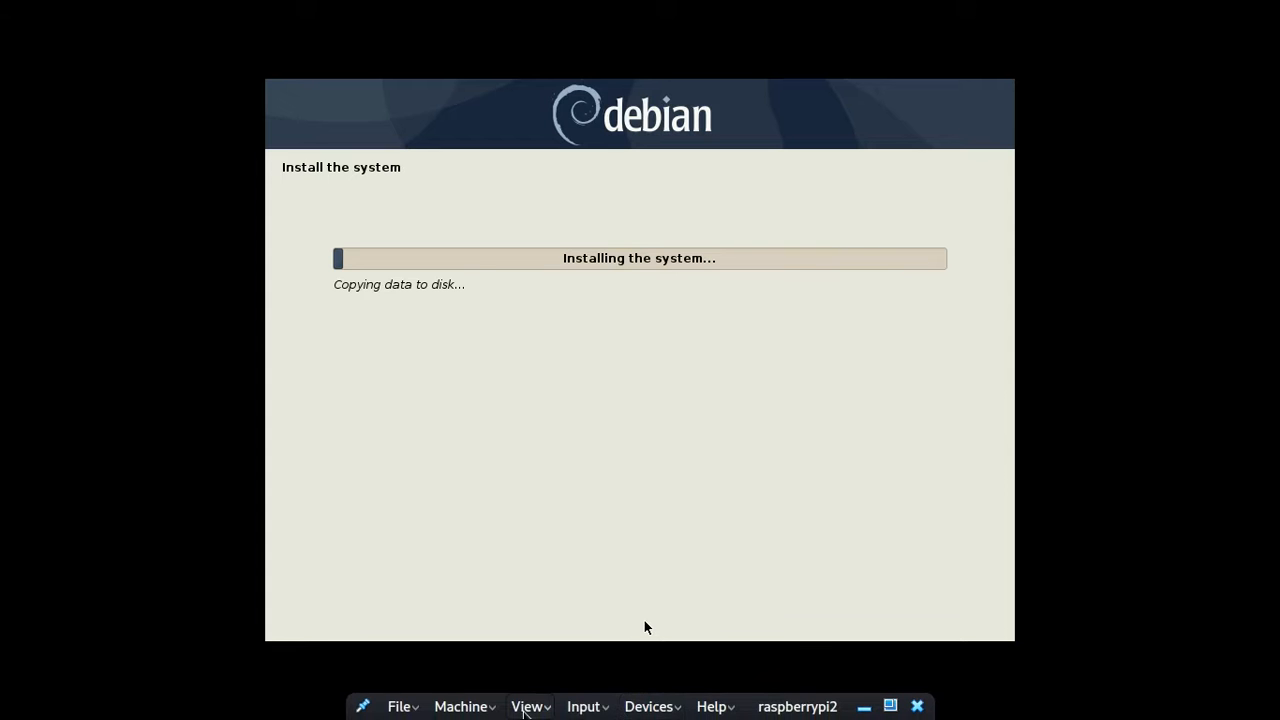
{"action": "left_click", "coordinate": [527, 707]}
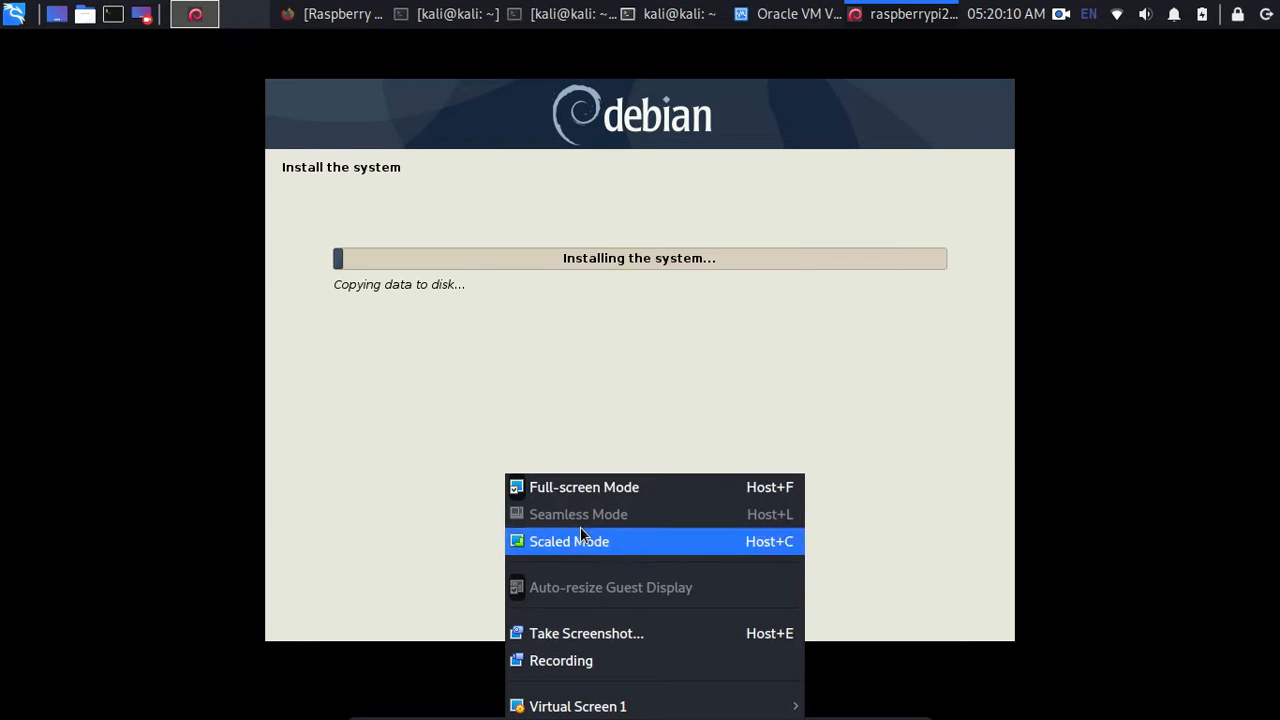
{"action": "left_click", "coordinate": [565, 490]}
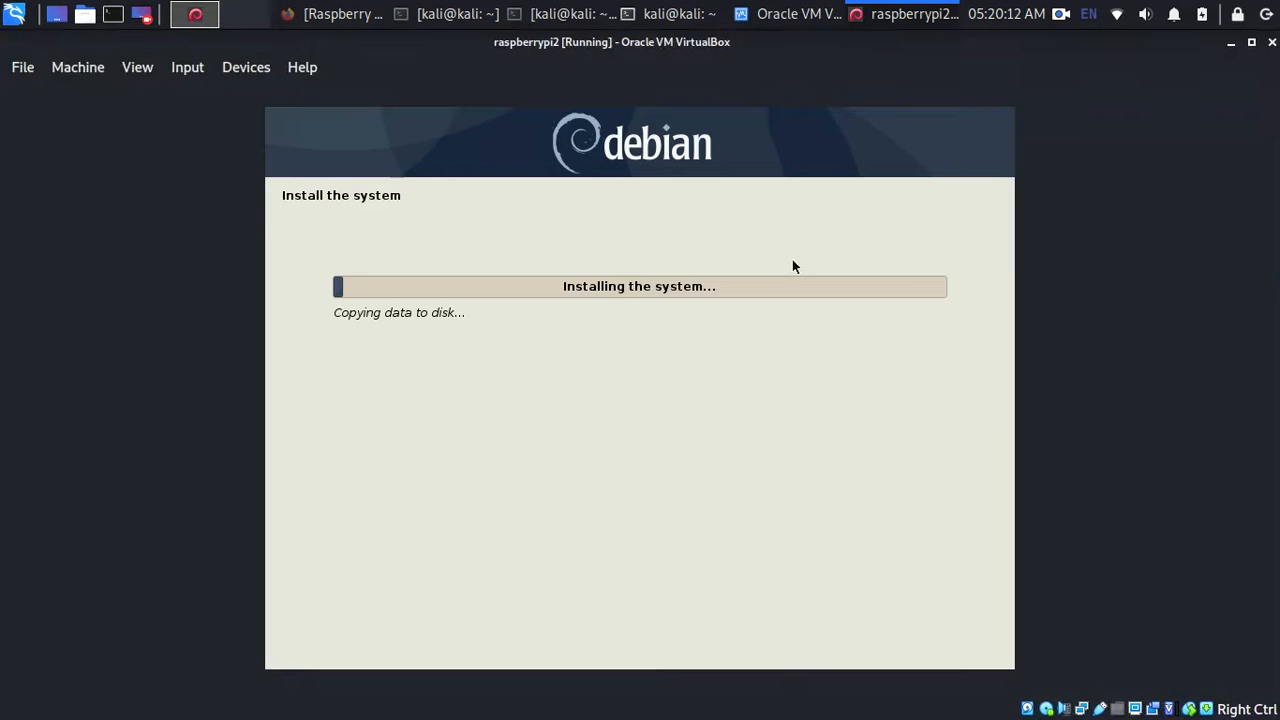
{"action": "left_click", "coordinate": [1251, 43]}
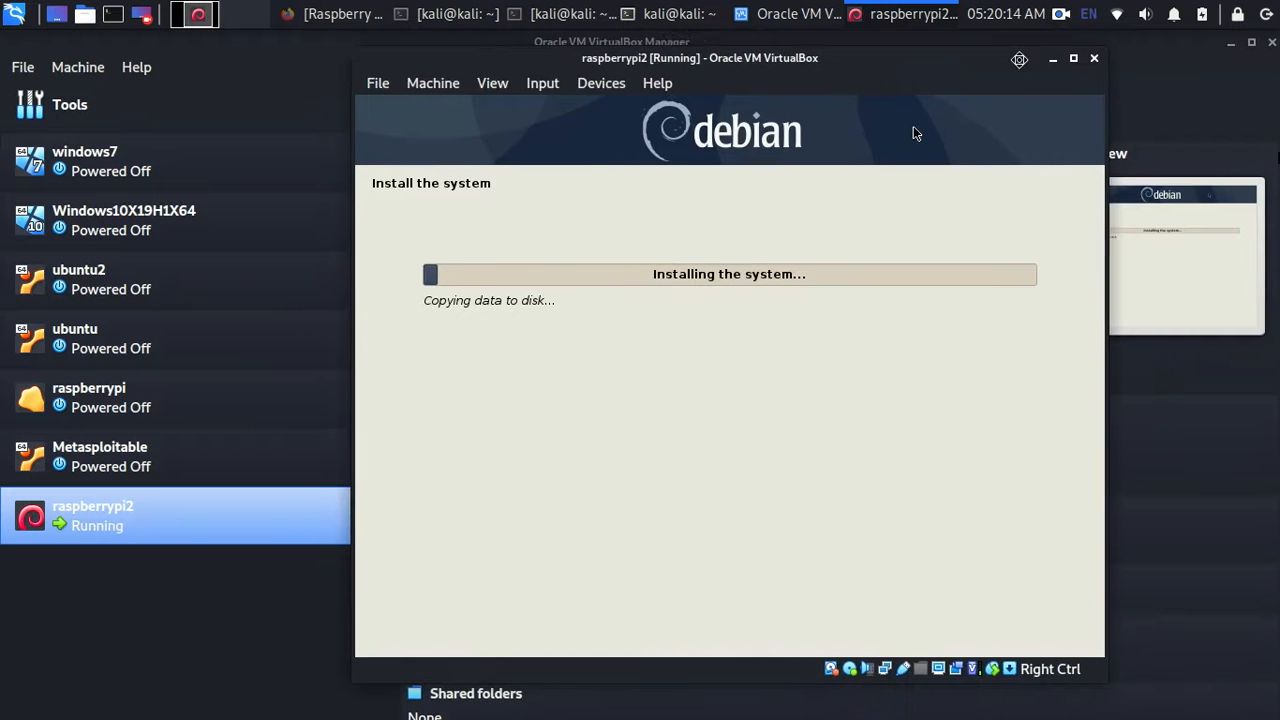
{"action": "right_click", "coordinate": [1062, 15]}
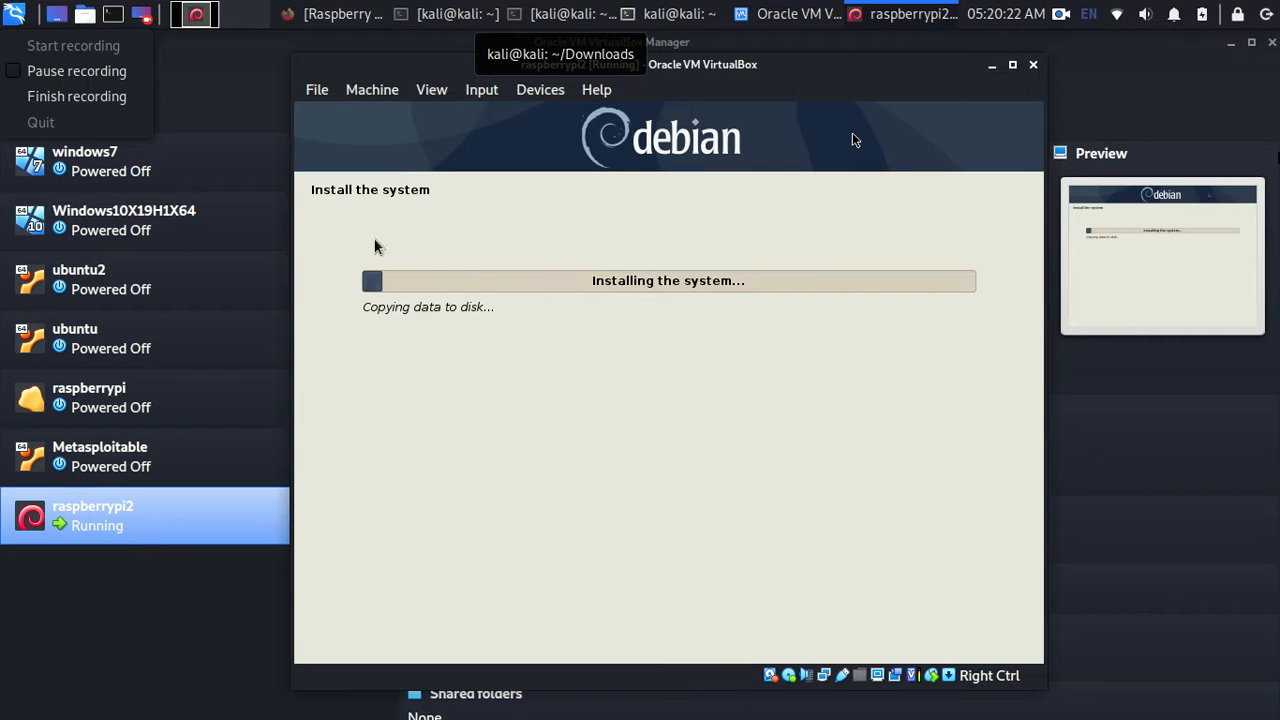
{"action": "left_click", "coordinate": [38, 94]}
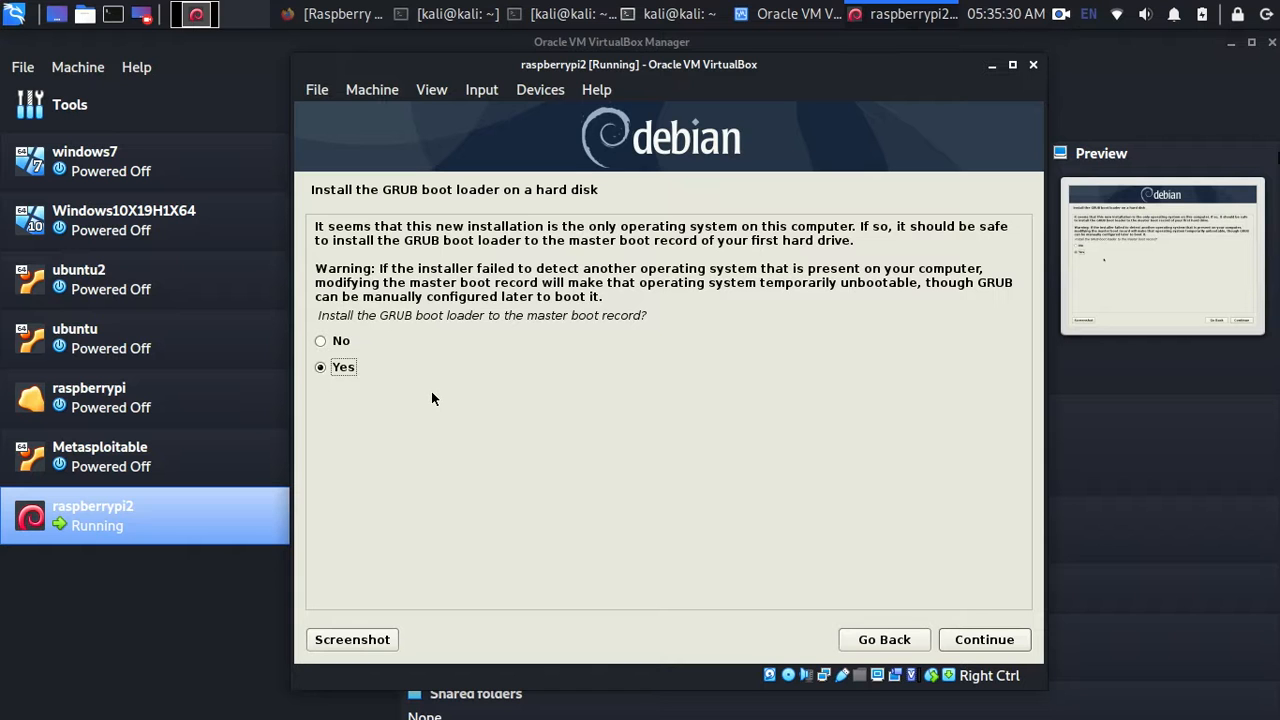
- Answer Yes to installing GRUB to the master boot record
{"action": "key", "text": "Up"}
{"action": "key", "text": "Down"}
{"action": "key", "text": "Up"}
{"action": "key", "text": "Down"}
{"action": "key", "text": "Up"}
{"action": "key", "text": "Down"}
{"action": "key", "text": "Up"}
{"action": "key", "text": "Down"}
{"action": "key", "text": "Return"}
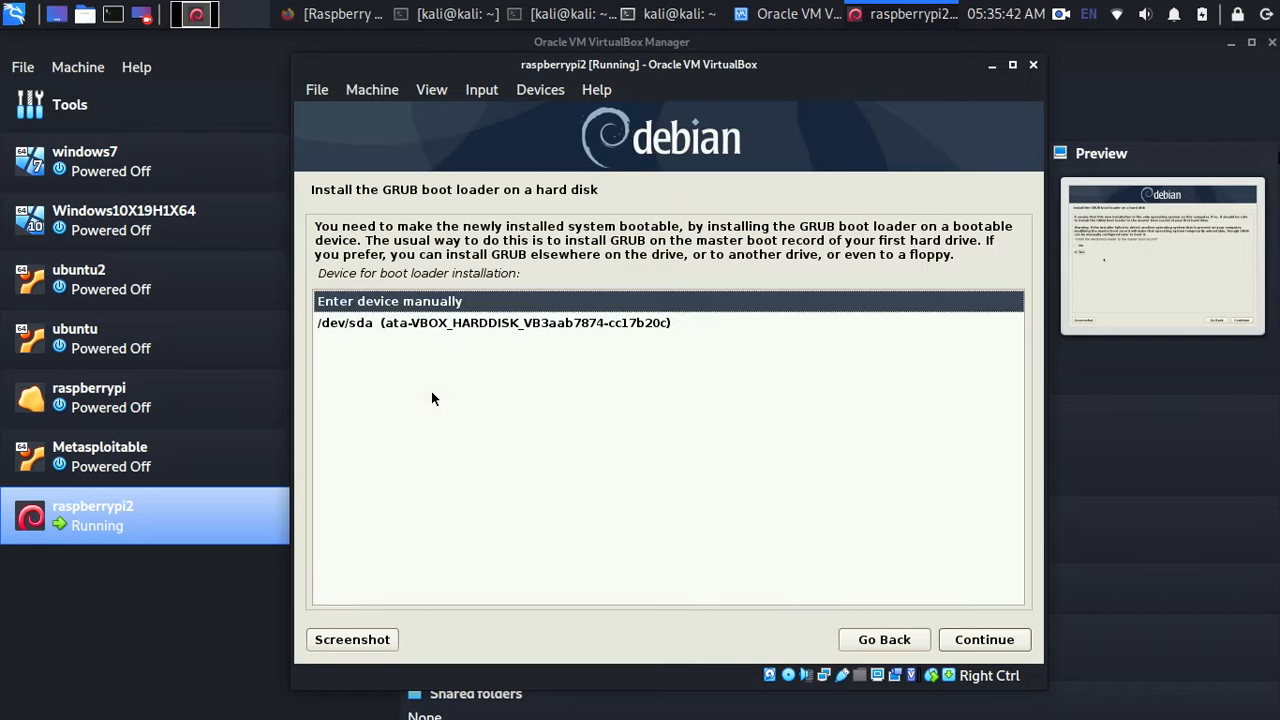
- Select /dev/sda as the boot loader device
{"action": "key", "text": "Down"}
{"action": "key", "text": "Up"}
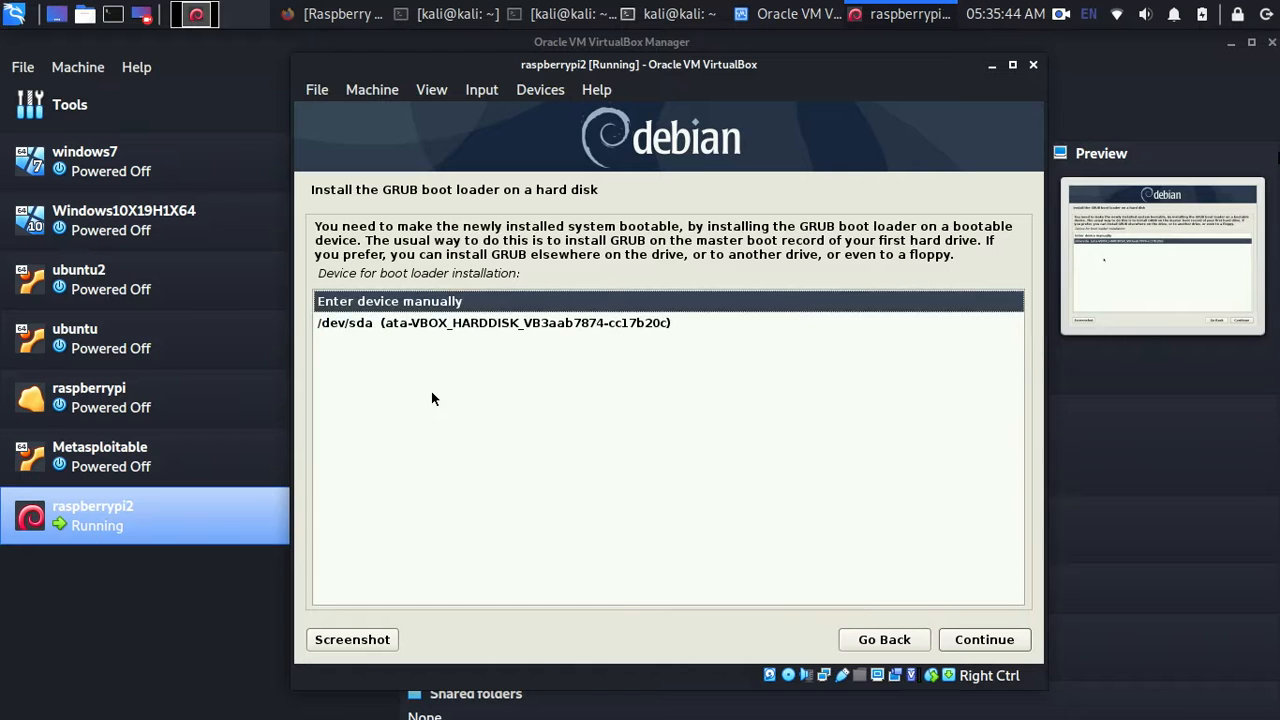
{"action": "key", "text": "Down"}
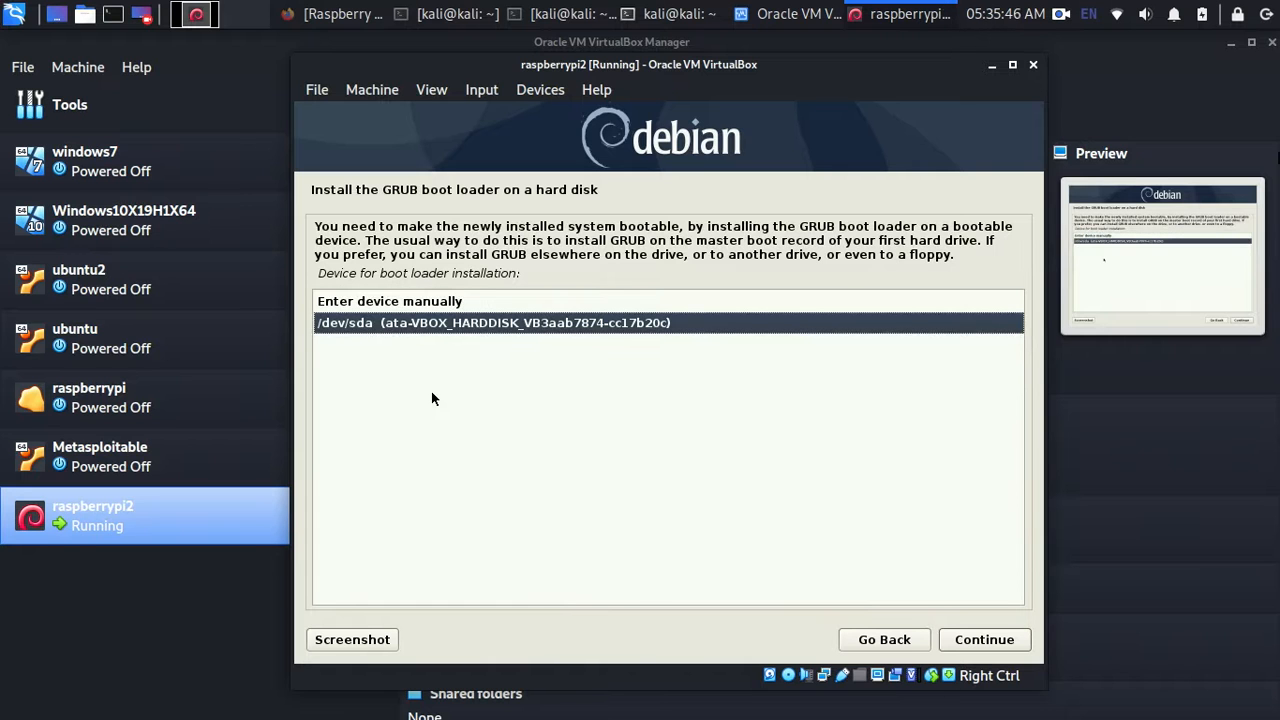
{"action": "key", "text": "Return"}
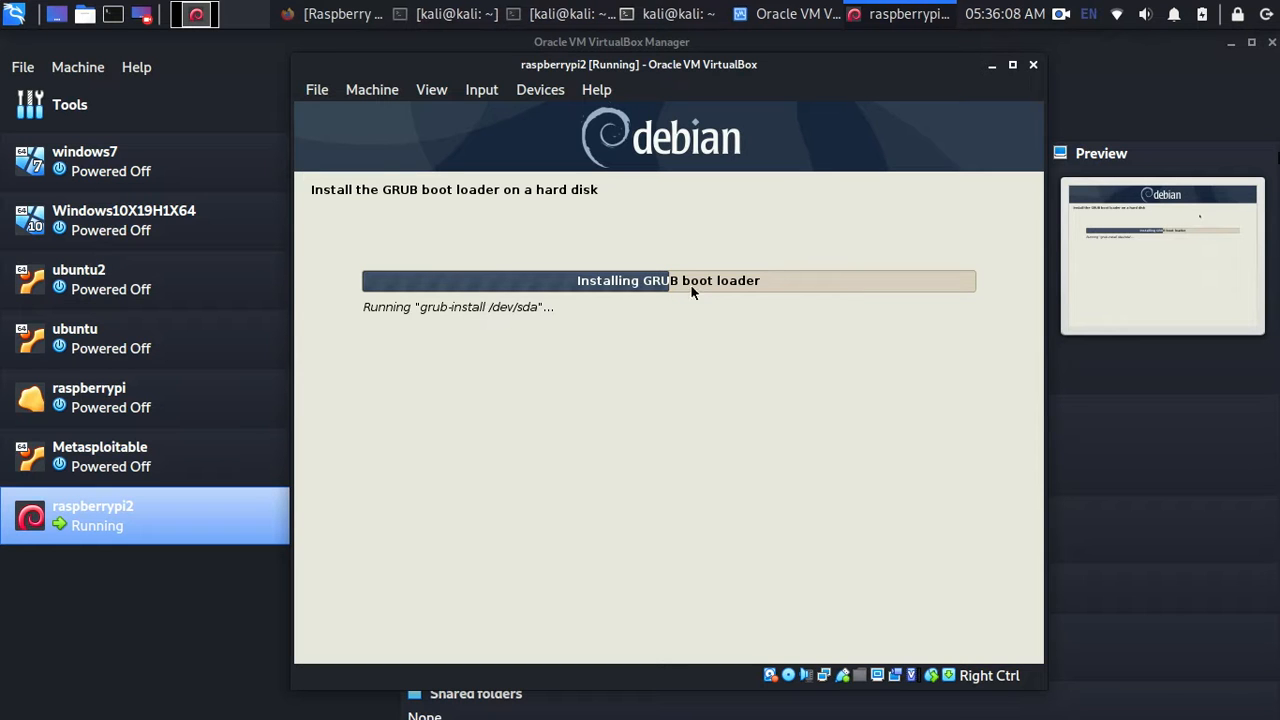
{"action": "left_click", "coordinate": [1060, 14]}
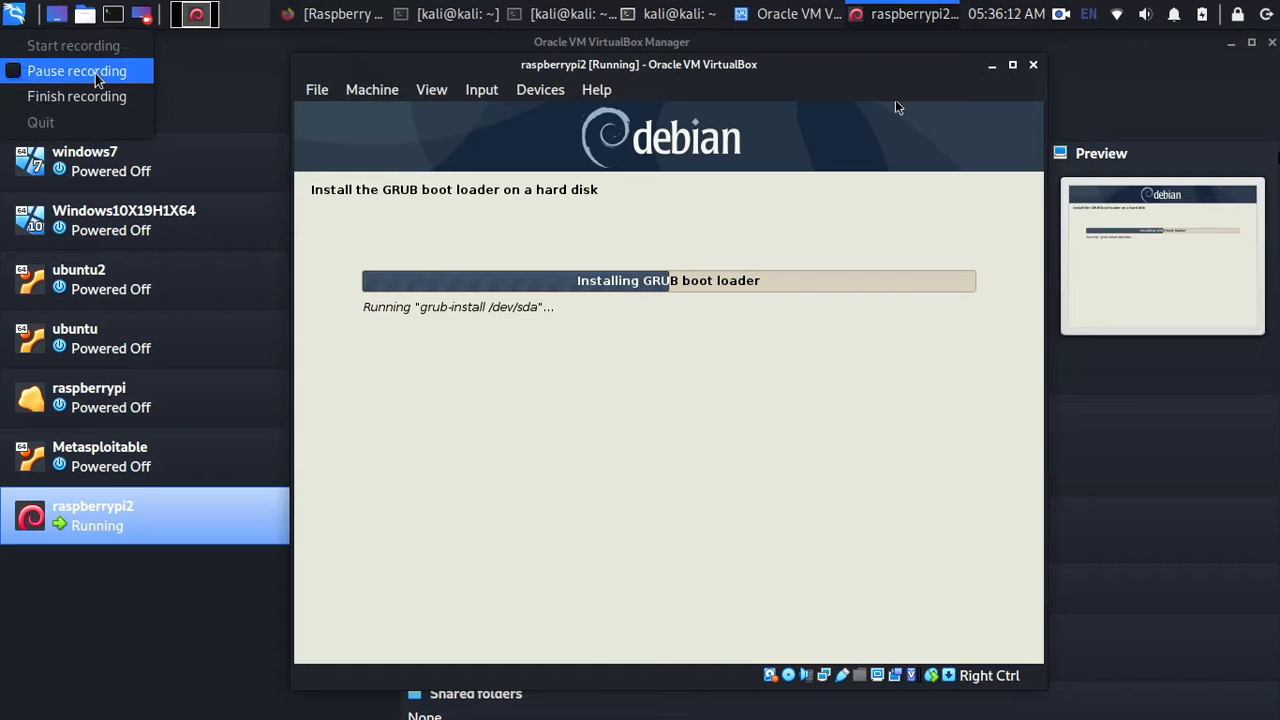
{"action": "left_click", "coordinate": [75, 69]}
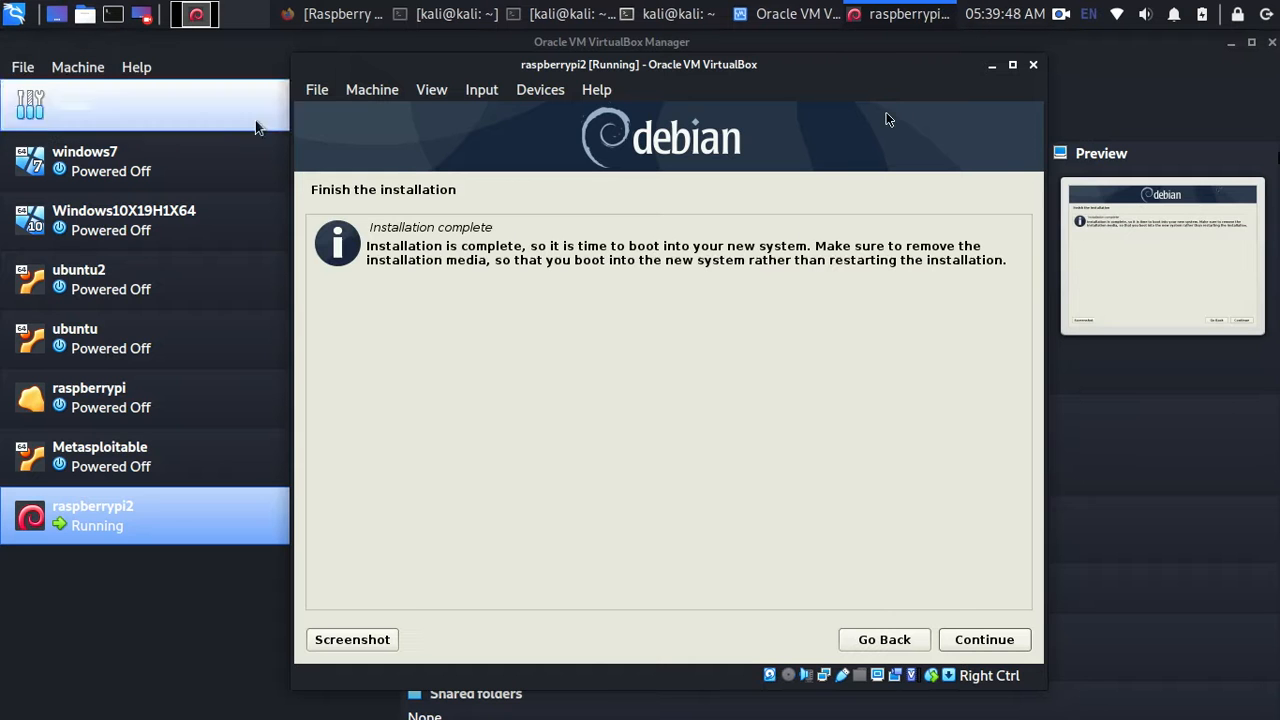
- Continue past the Installation complete message so the VM reboots into GRUB
{"action": "left_click_drag", "start_coordinate": [377, 246], "coordinate": [537, 246]}
{"action": "left_click", "coordinate": [537, 246]}
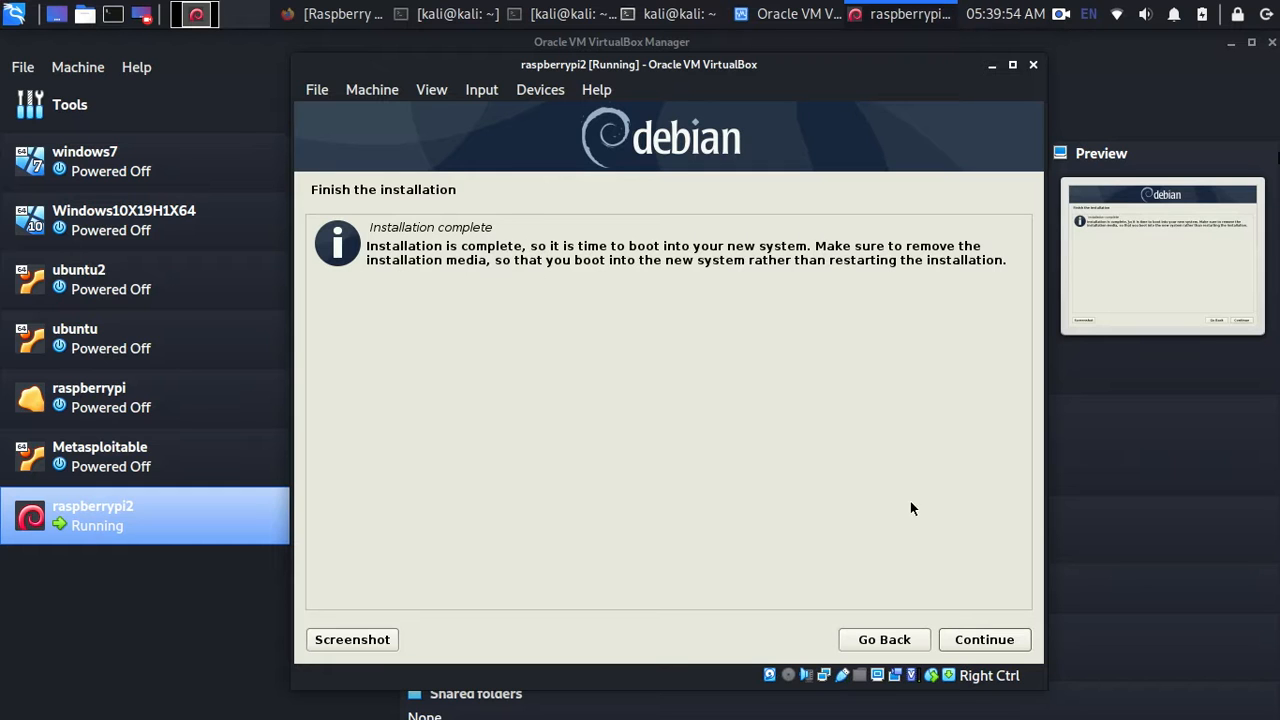
{"action": "left_click", "coordinate": [984, 640]}
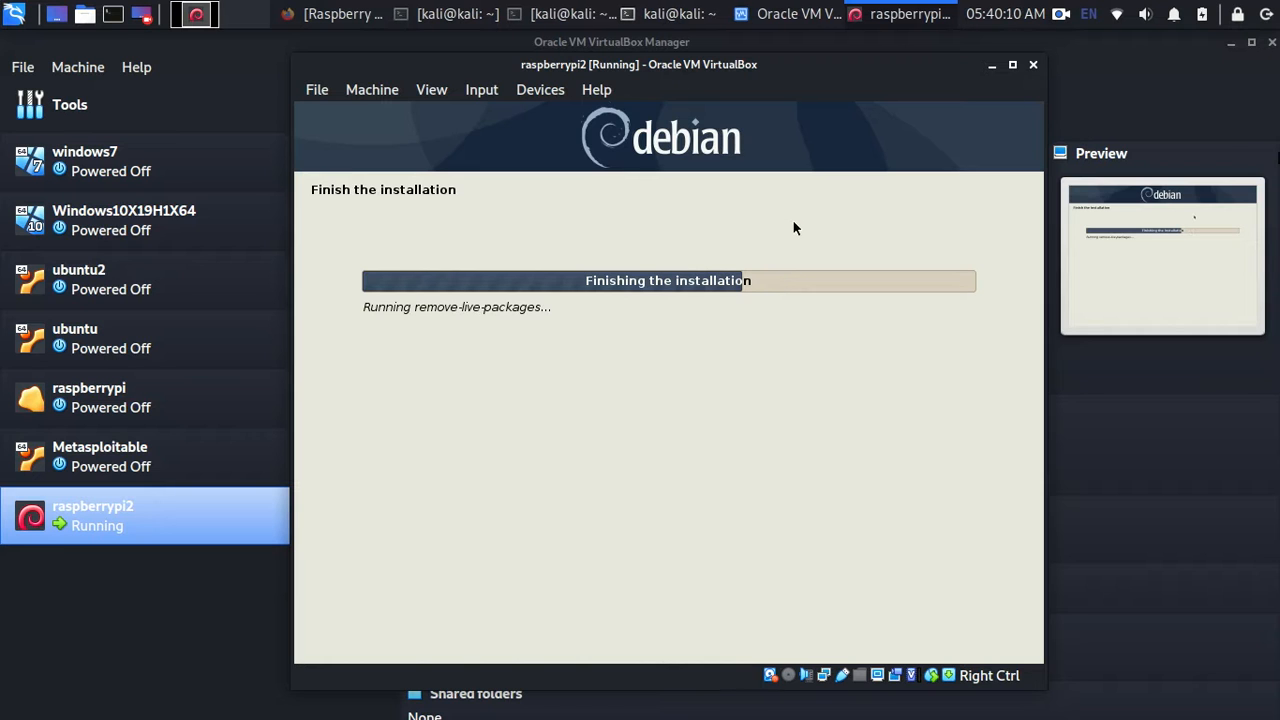
{"action": "left_click", "coordinate": [1062, 18]}
{"action": "left_click", "coordinate": [80, 71]}
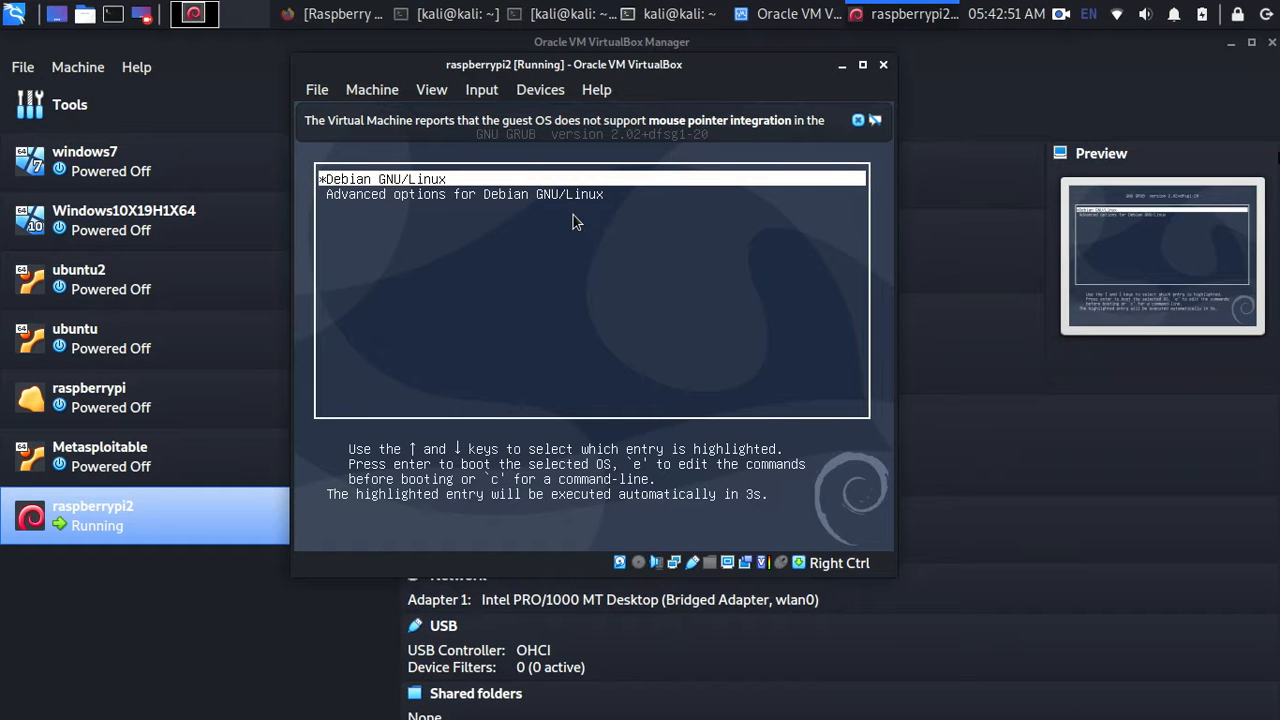
- Stop the GRUB countdown and dismiss the mouse pointer integration notice
{"action": "key", "text": "Down"}
{"action": "key", "text": "Up"}
{"action": "key", "text": "Down"}
{"action": "key", "text": "Up"}
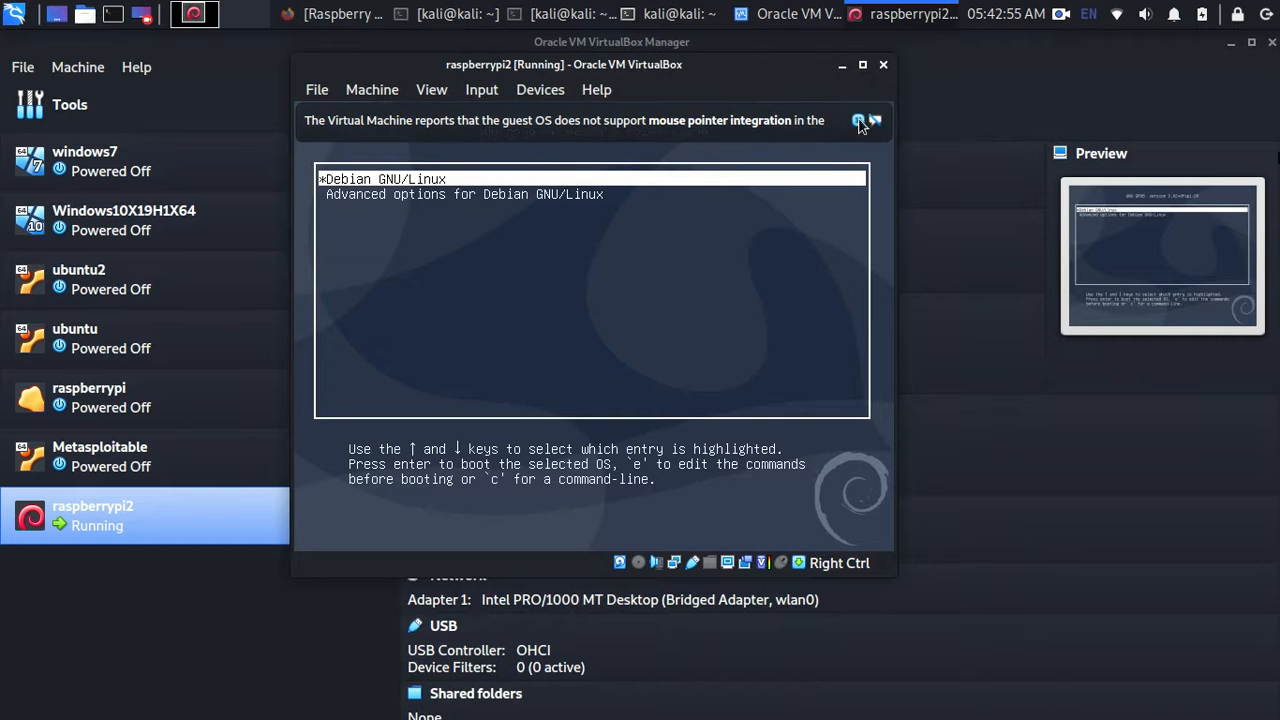
{"action": "left_click", "coordinate": [858, 120]}
{"action": "key", "text": "Down"}
{"action": "key", "text": "Up"}
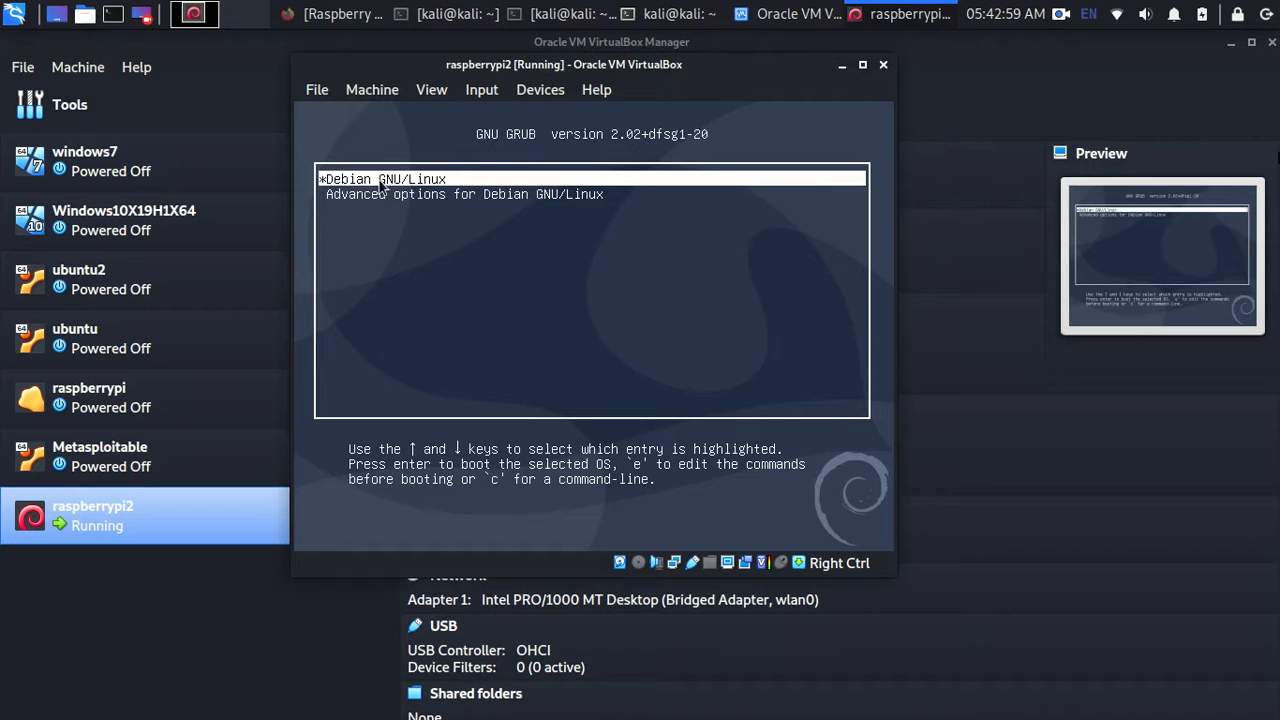
- Maximize the VM window and boot the Debian GNU/Linux entry
{"action": "key", "text": "Down"}
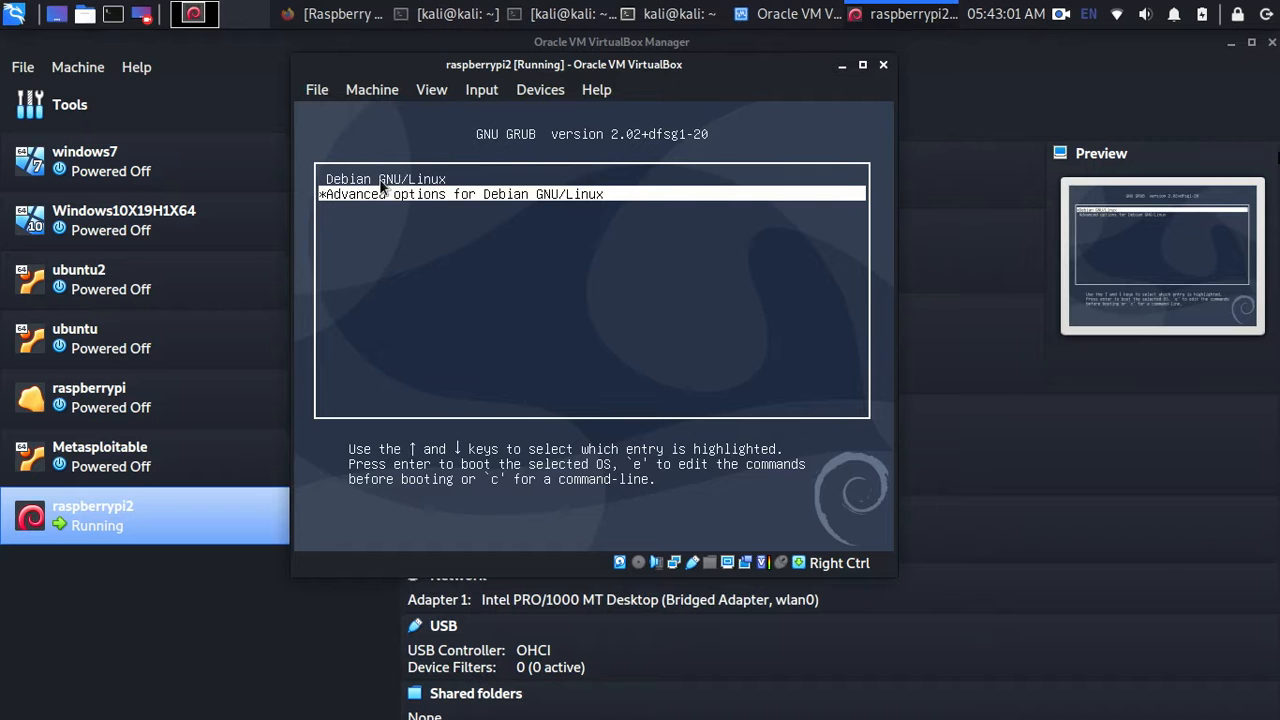
{"action": "key", "text": "Up"}
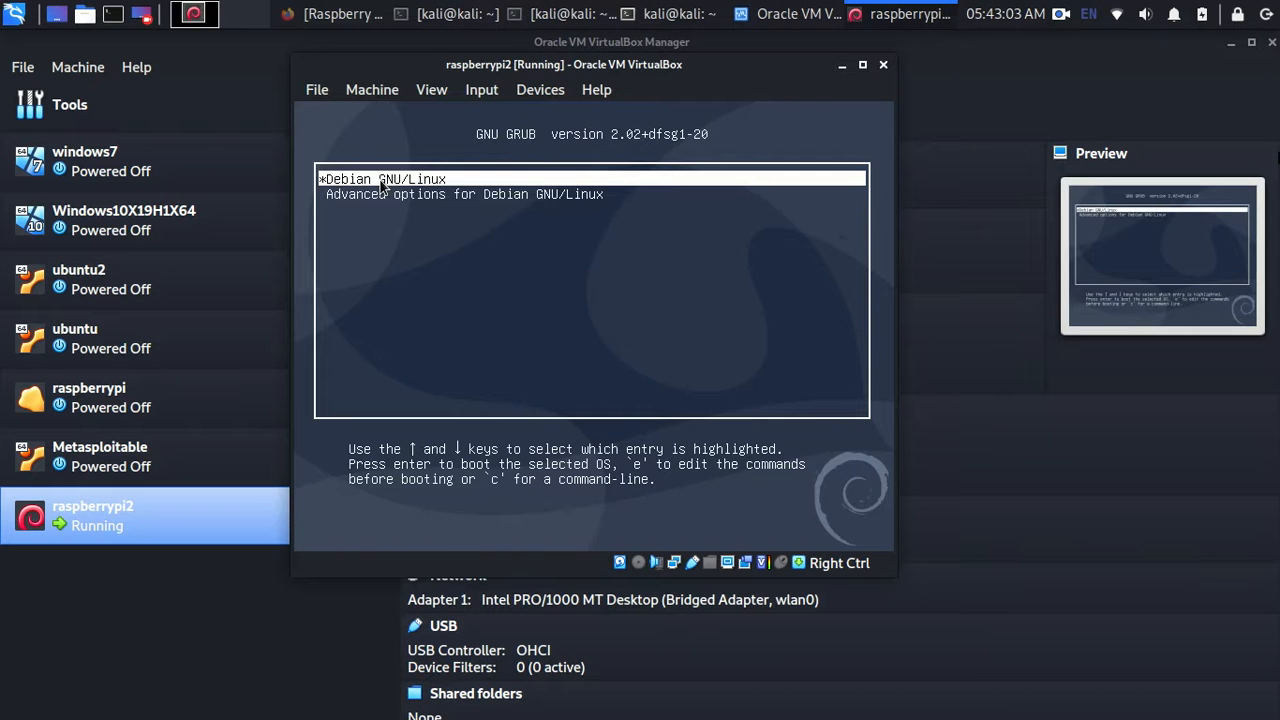
{"action": "key", "text": "Down"}
{"action": "key", "text": "Up"}
{"action": "key", "text": "Down"}
{"action": "key", "text": "Up"}
{"action": "key", "text": "Down"}
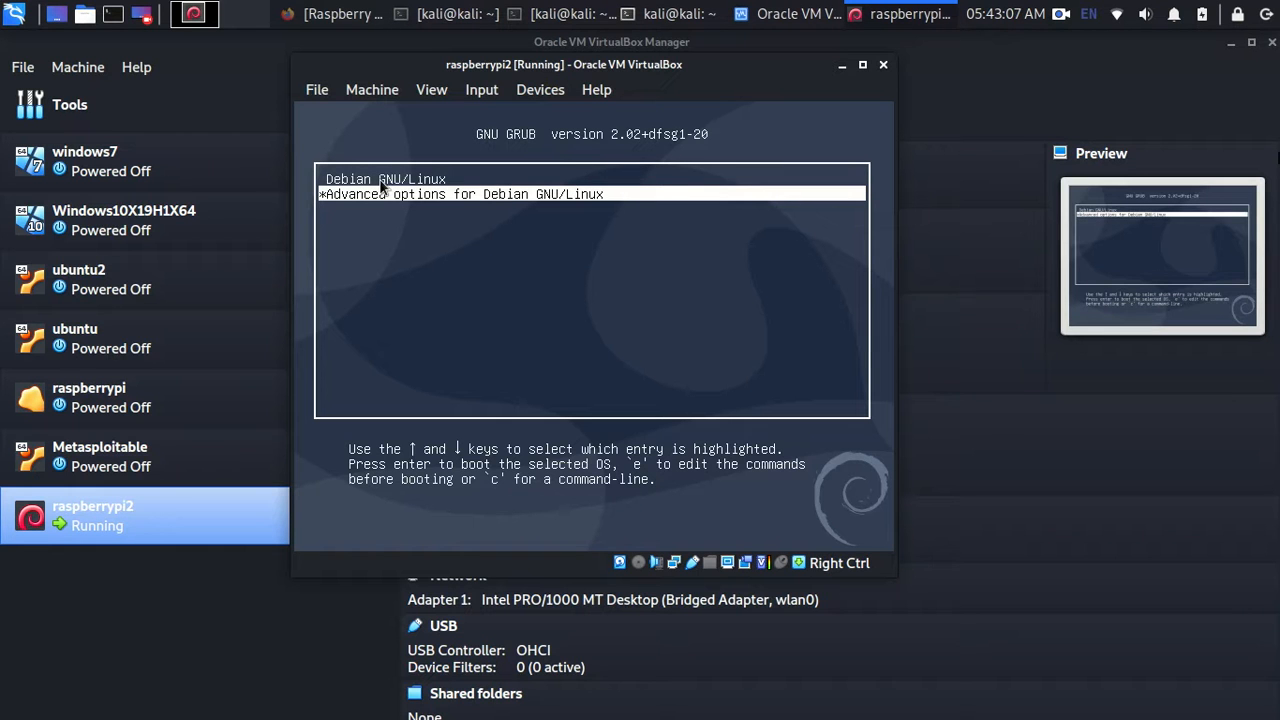
{"action": "left_click", "coordinate": [863, 67]}
{"action": "key", "text": "Up"}
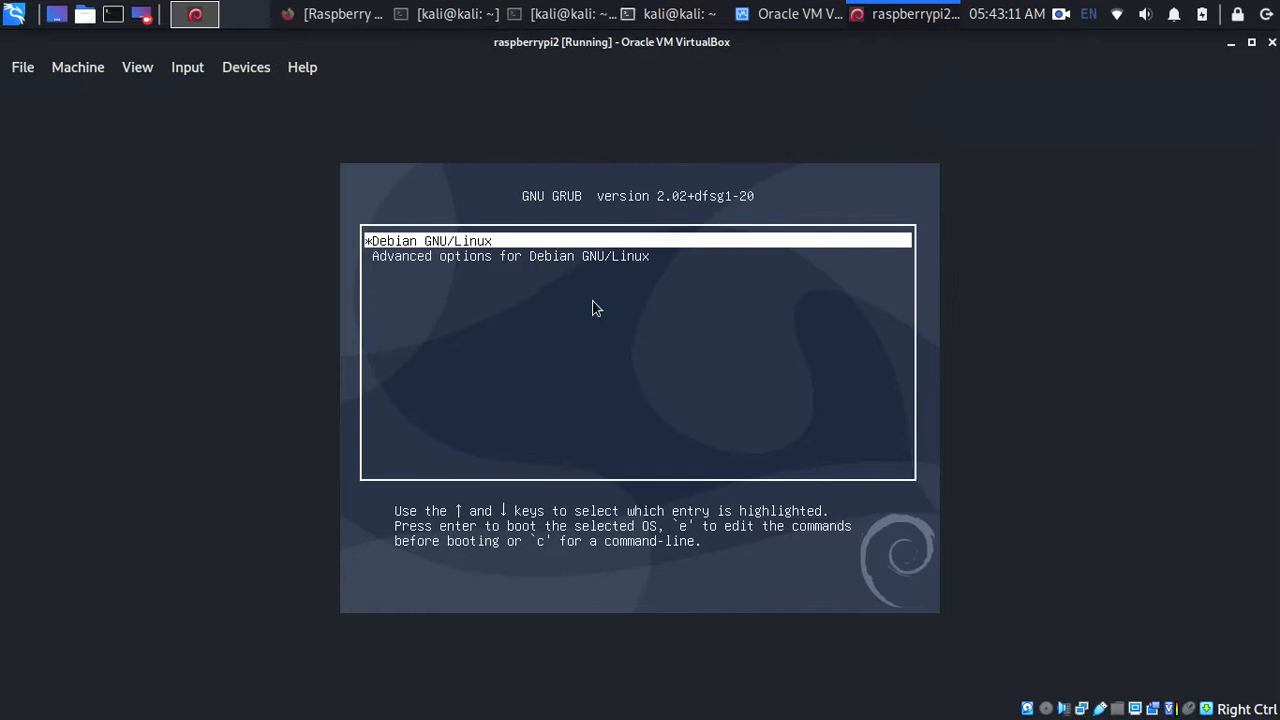
{"action": "key", "text": "Return"}
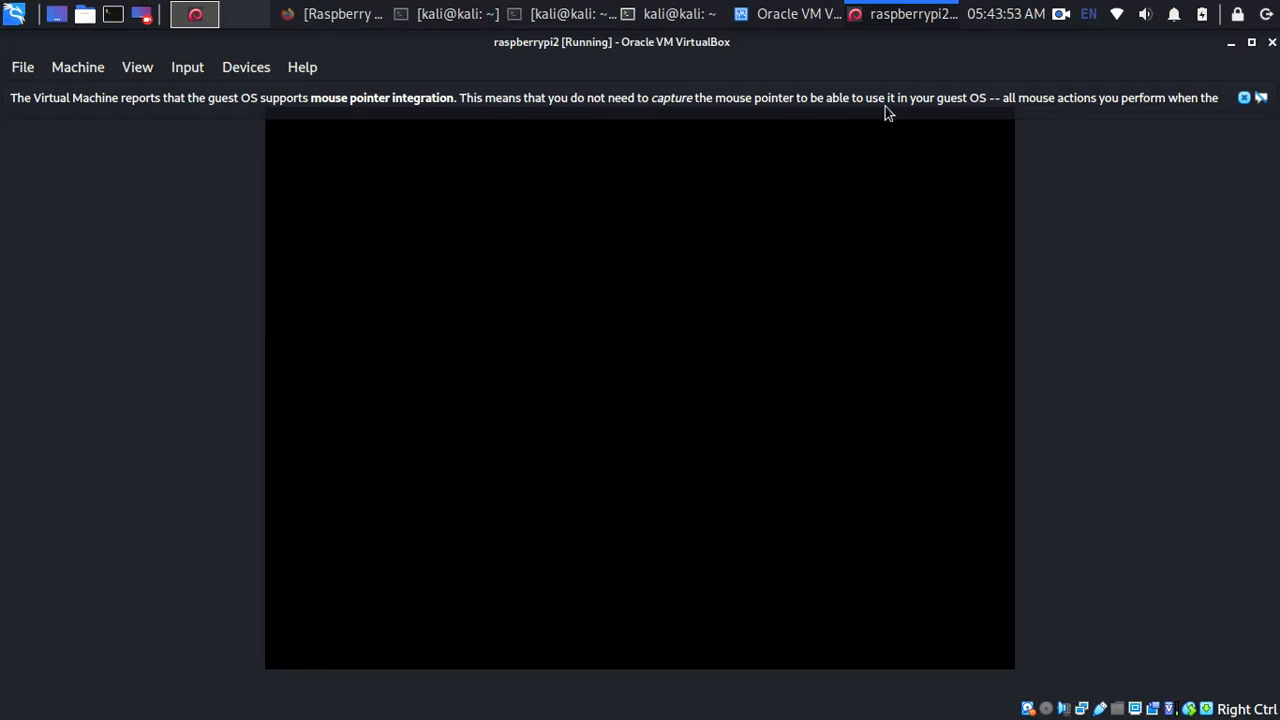
- In the welcome wizard, set the country to Indonesia with English language and apply
{"action": "left_click", "coordinate": [1246, 98]}
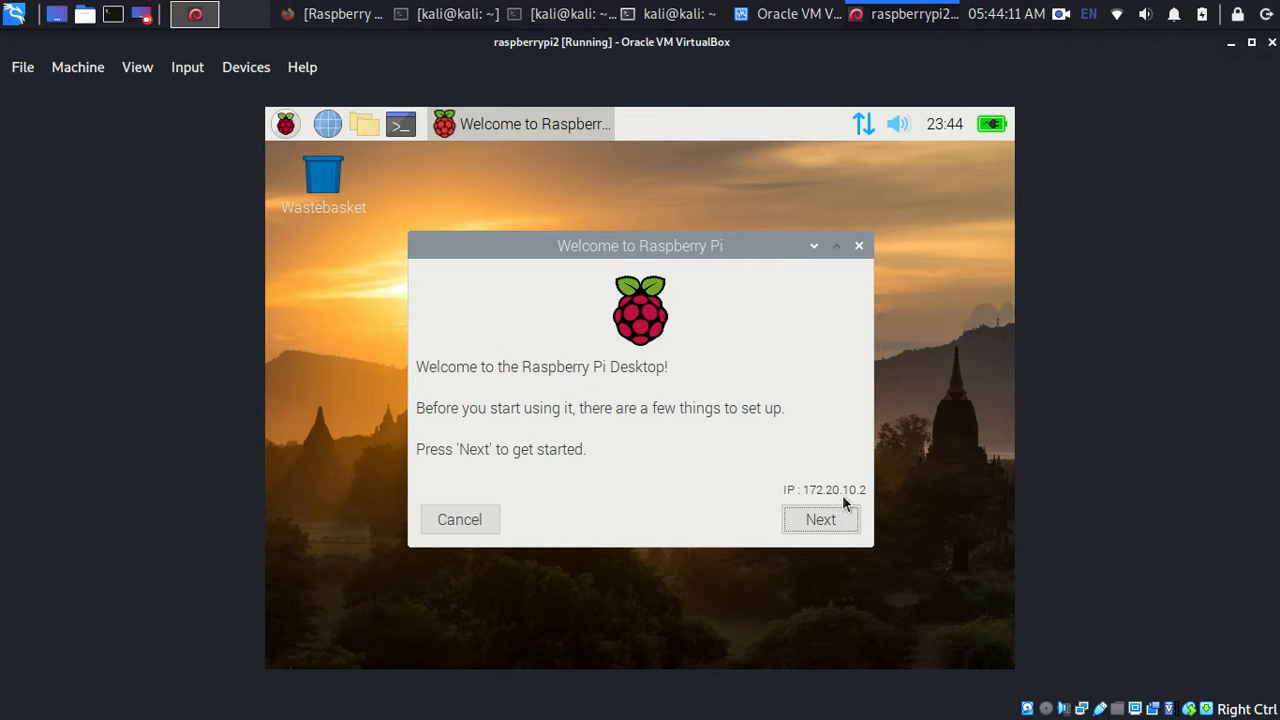
{"action": "left_click", "coordinate": [848, 522]}
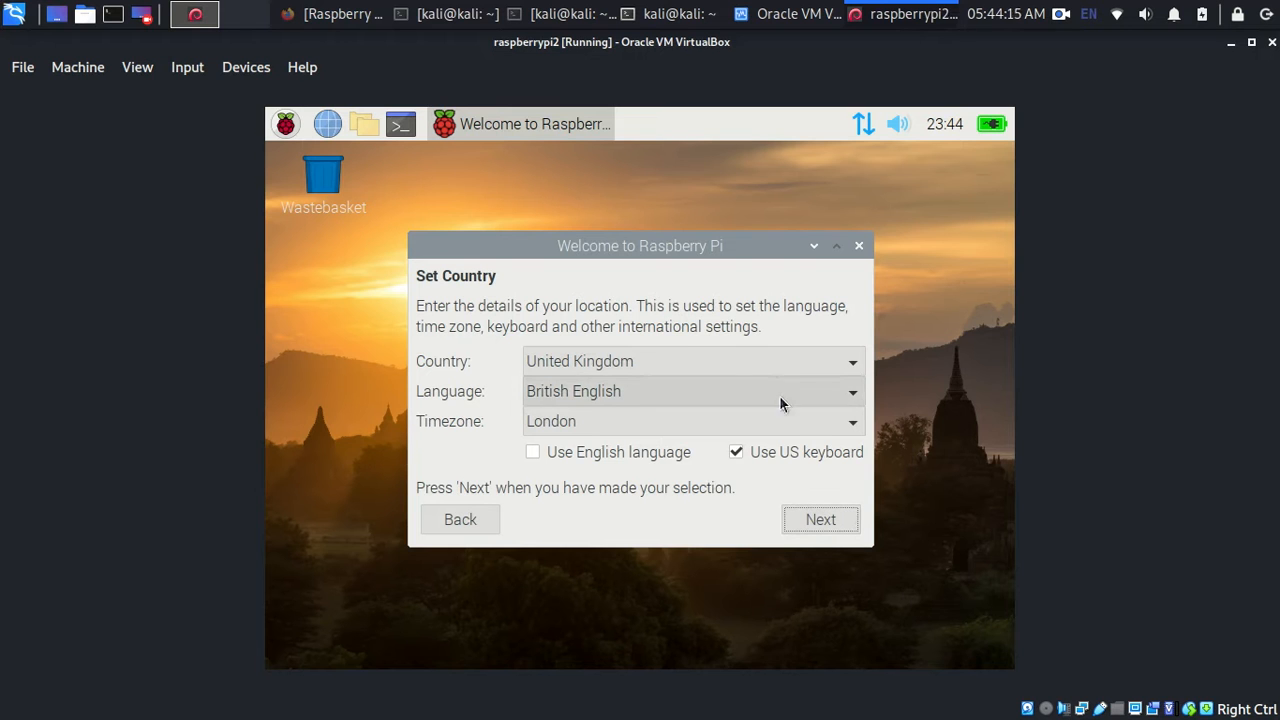
{"action": "left_click", "coordinate": [779, 397]}
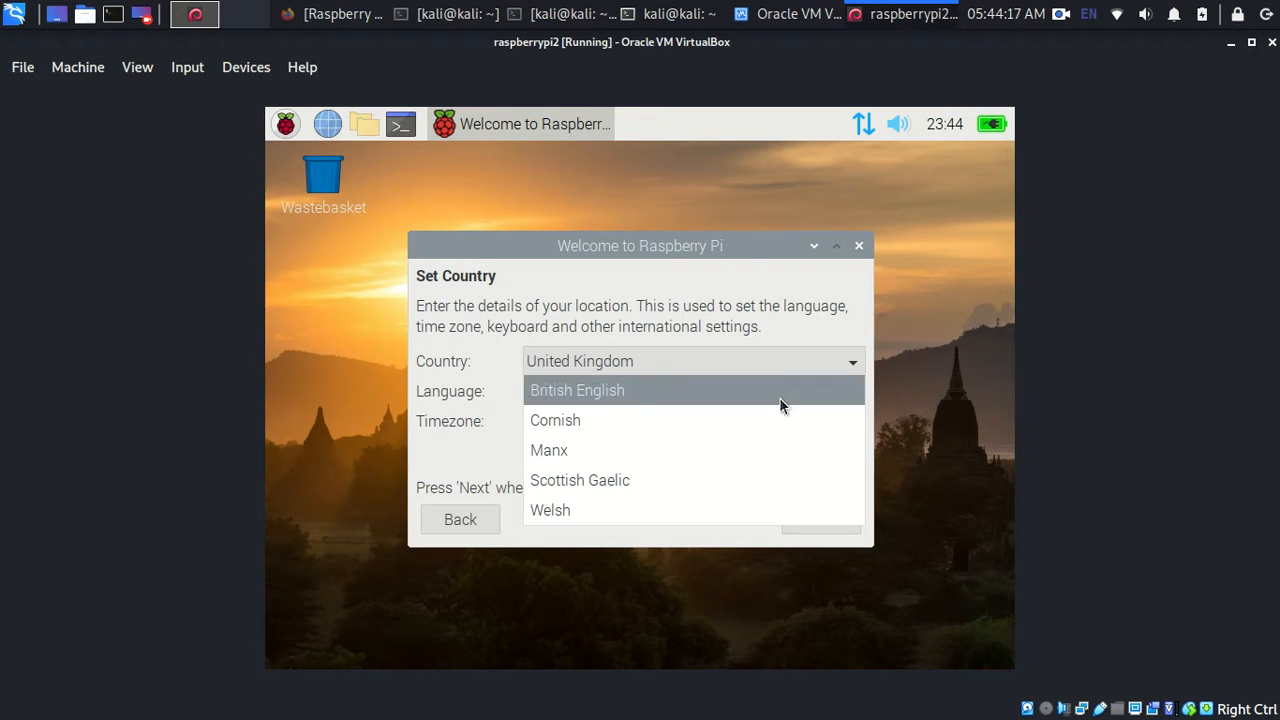
{"action": "left_click", "coordinate": [749, 387]}
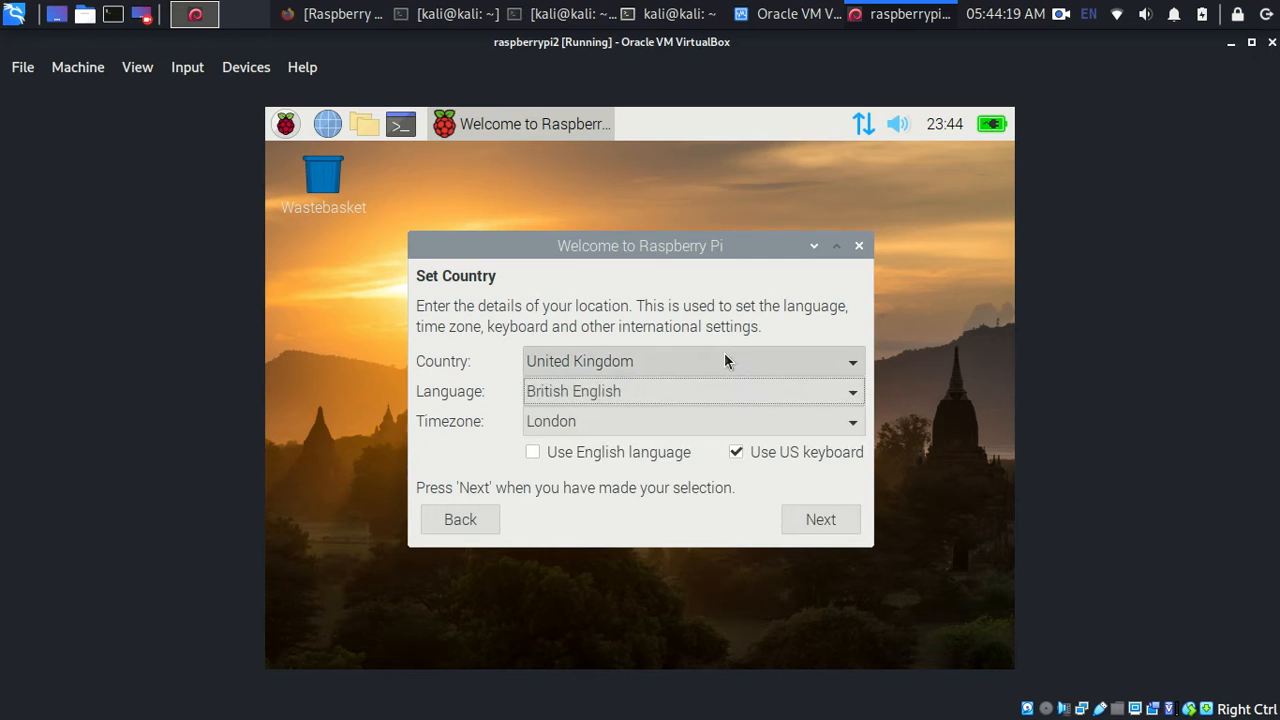
{"action": "left_click", "coordinate": [724, 359]}
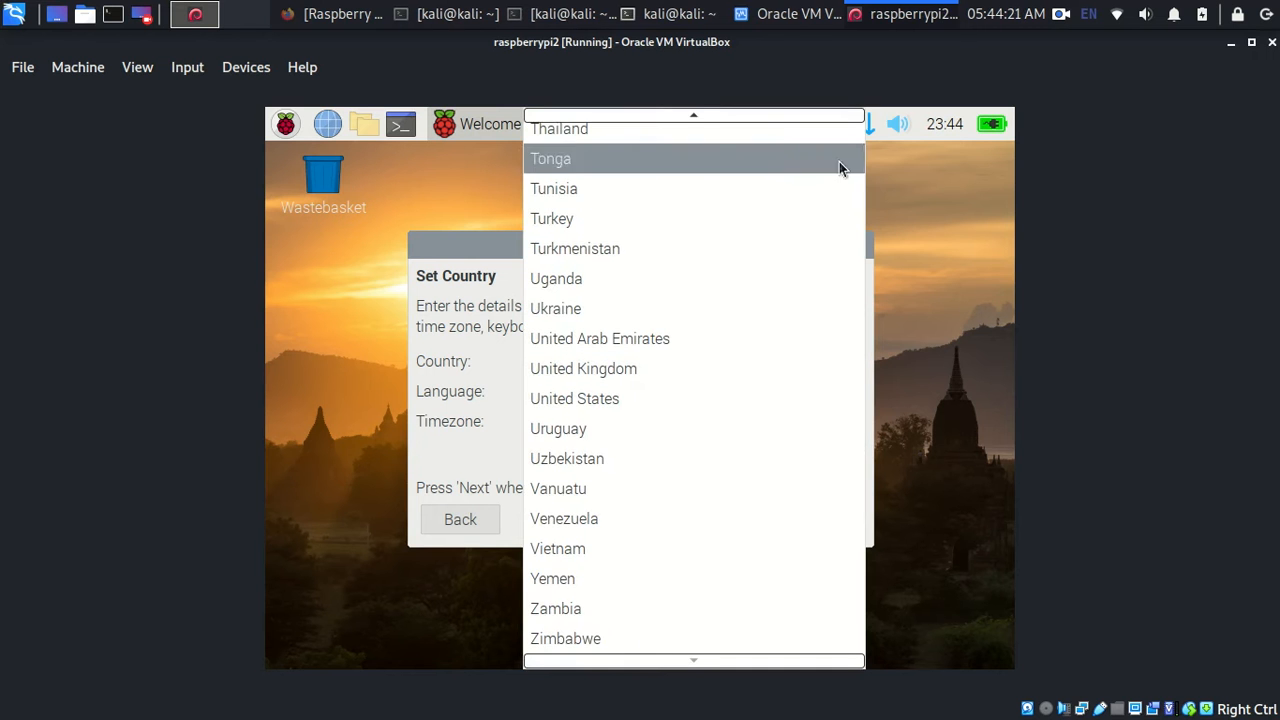
{"action": "mouse_move", "coordinate": [729, 112]}
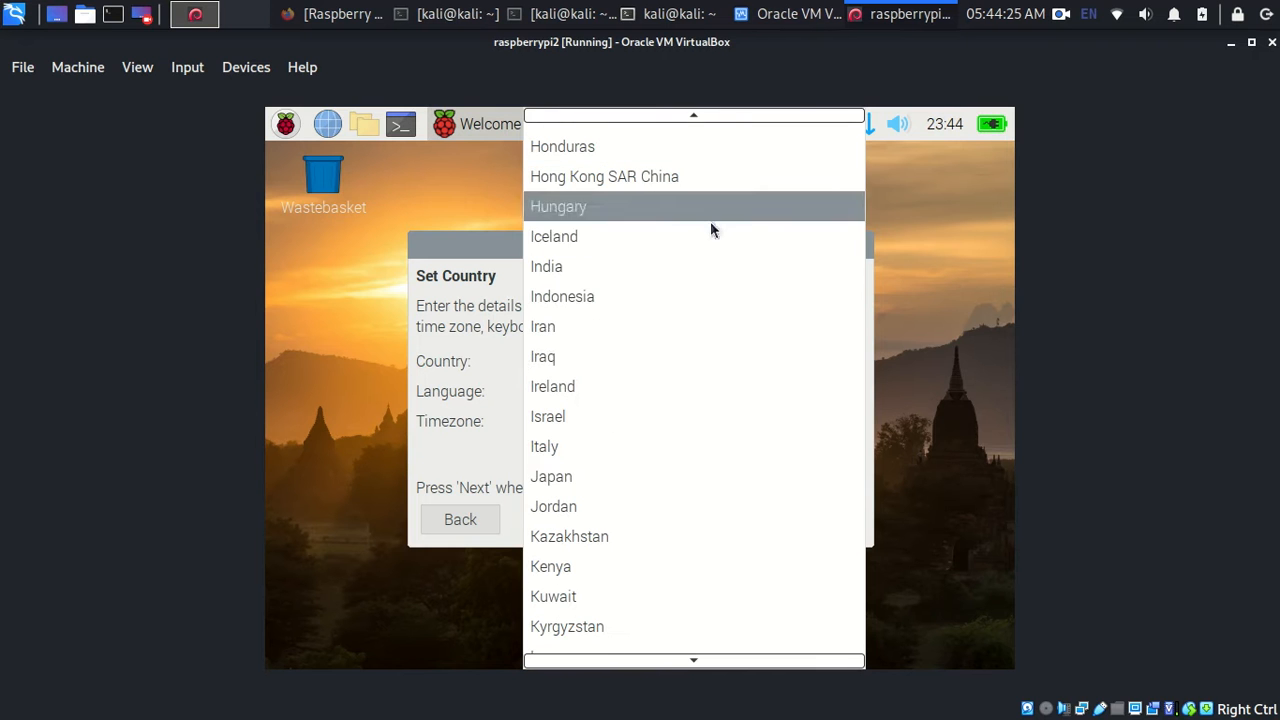
{"action": "left_click", "coordinate": [669, 297]}
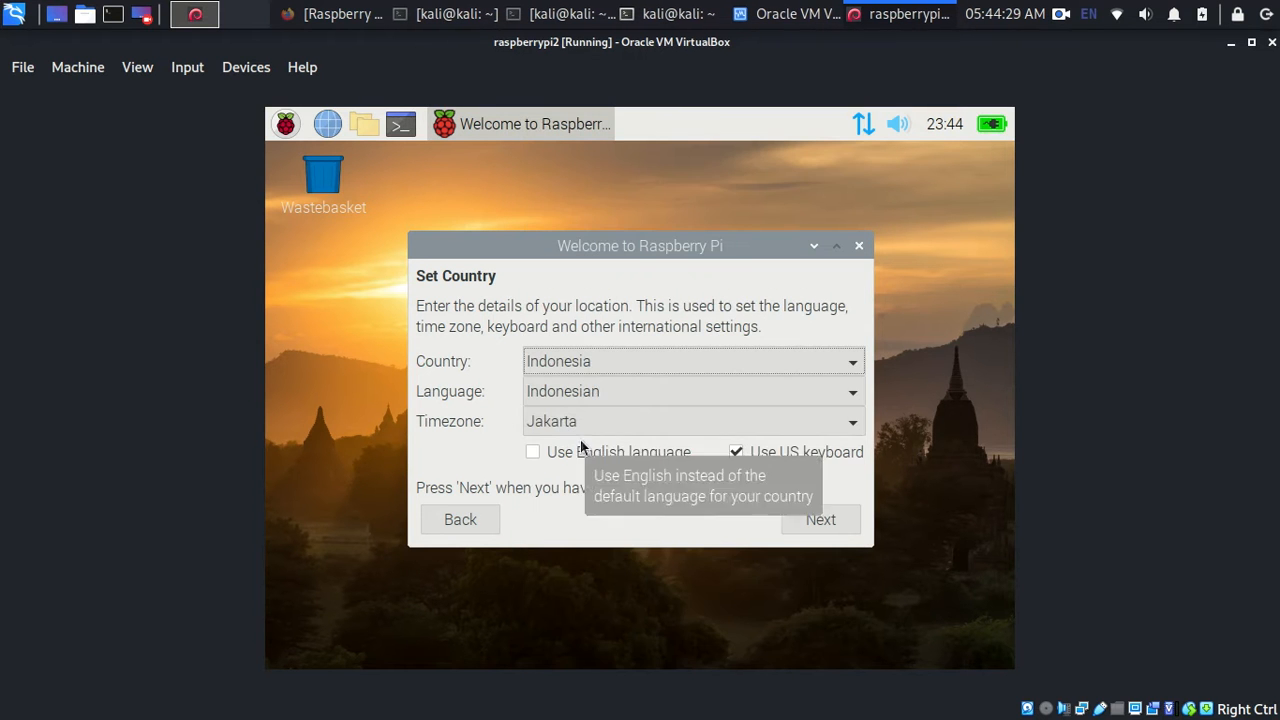
{"action": "left_click", "coordinate": [619, 453]}
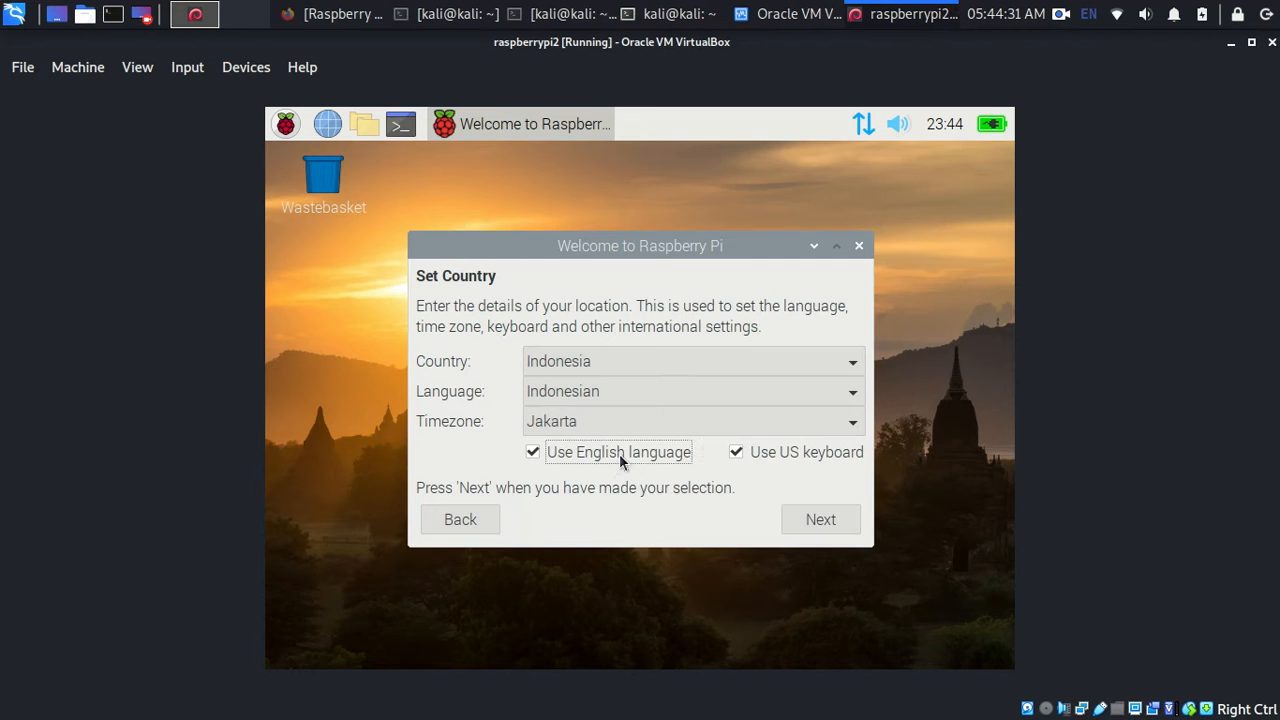
{"action": "left_click", "coordinate": [820, 520]}
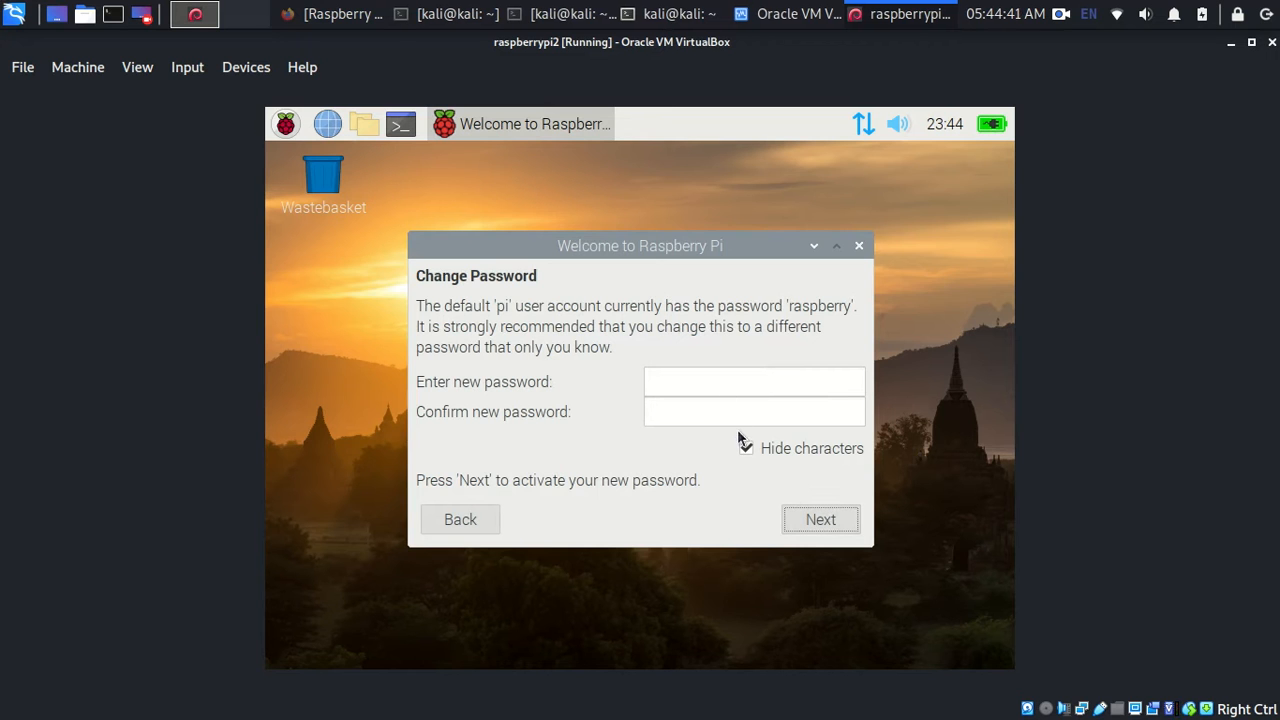
- Skip the password change and software update, then close setup without restarting
{"action": "left_click", "coordinate": [809, 512]}
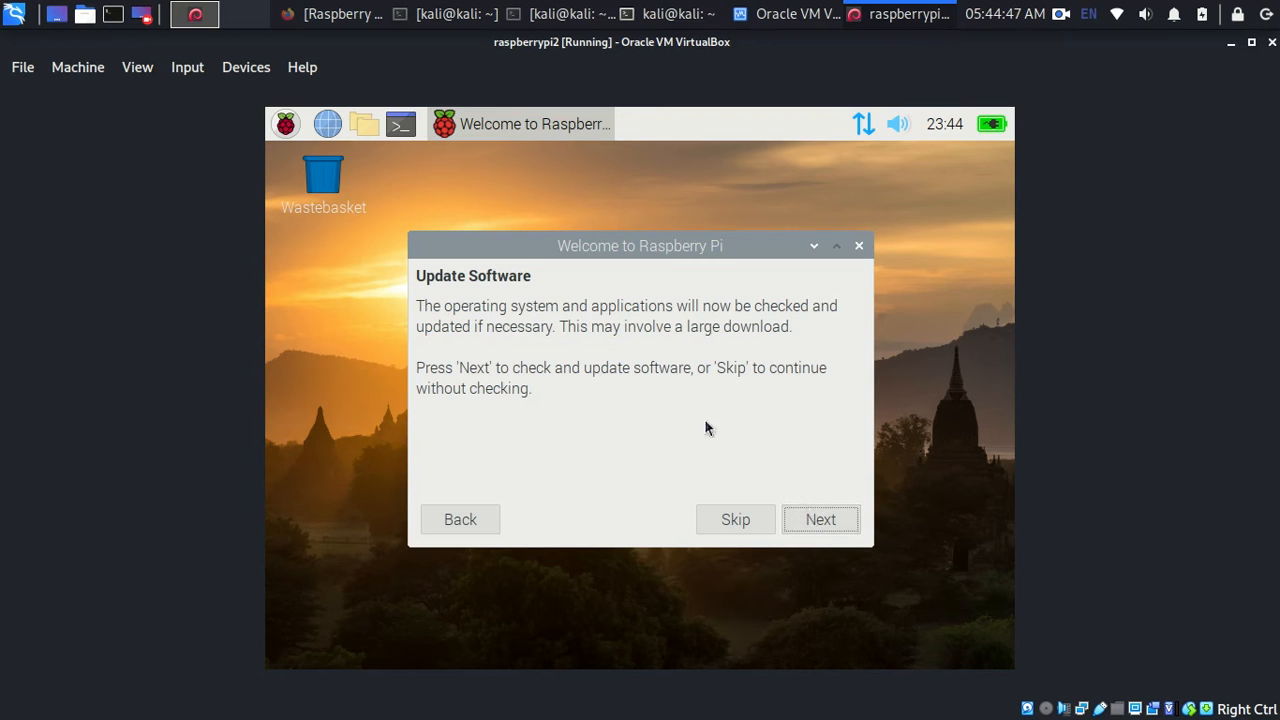
{"action": "left_click", "coordinate": [724, 520]}
{"action": "left_click", "coordinate": [735, 520]}
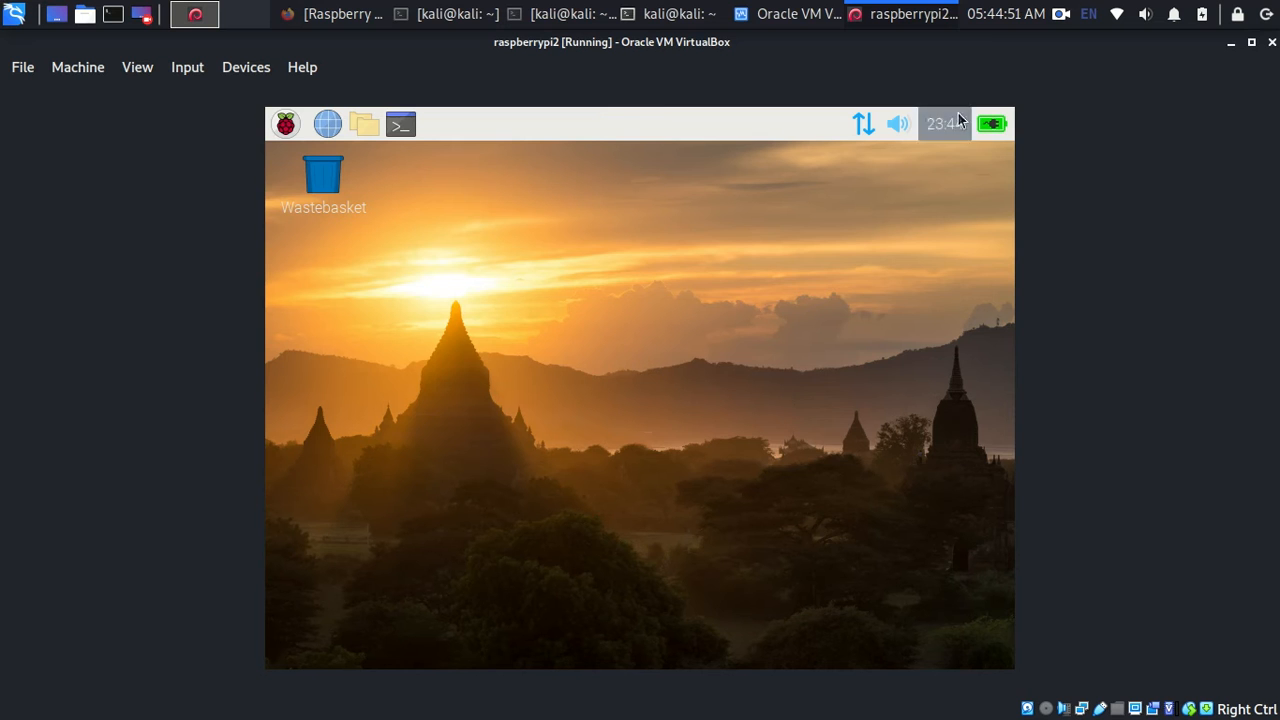
{"action": "left_click", "coordinate": [944, 123]}
{"action": "left_click", "coordinate": [566, 276]}
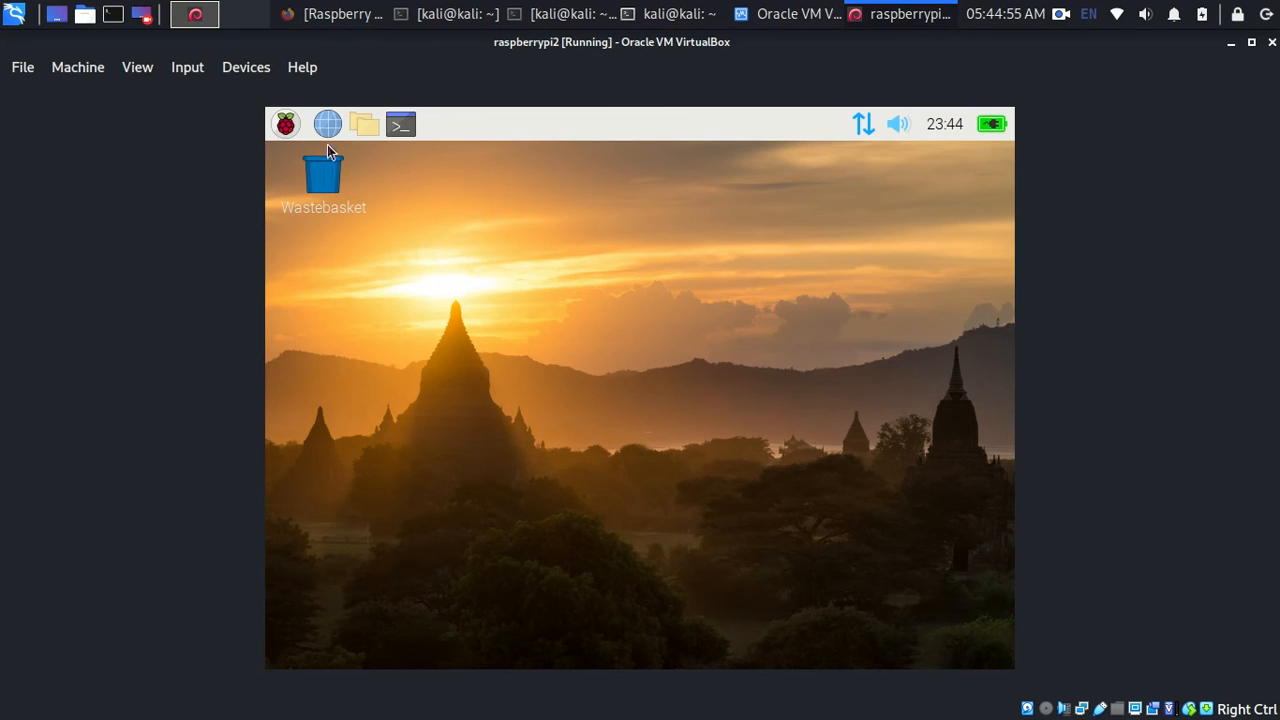
{"action": "left_click", "coordinate": [286, 123]}
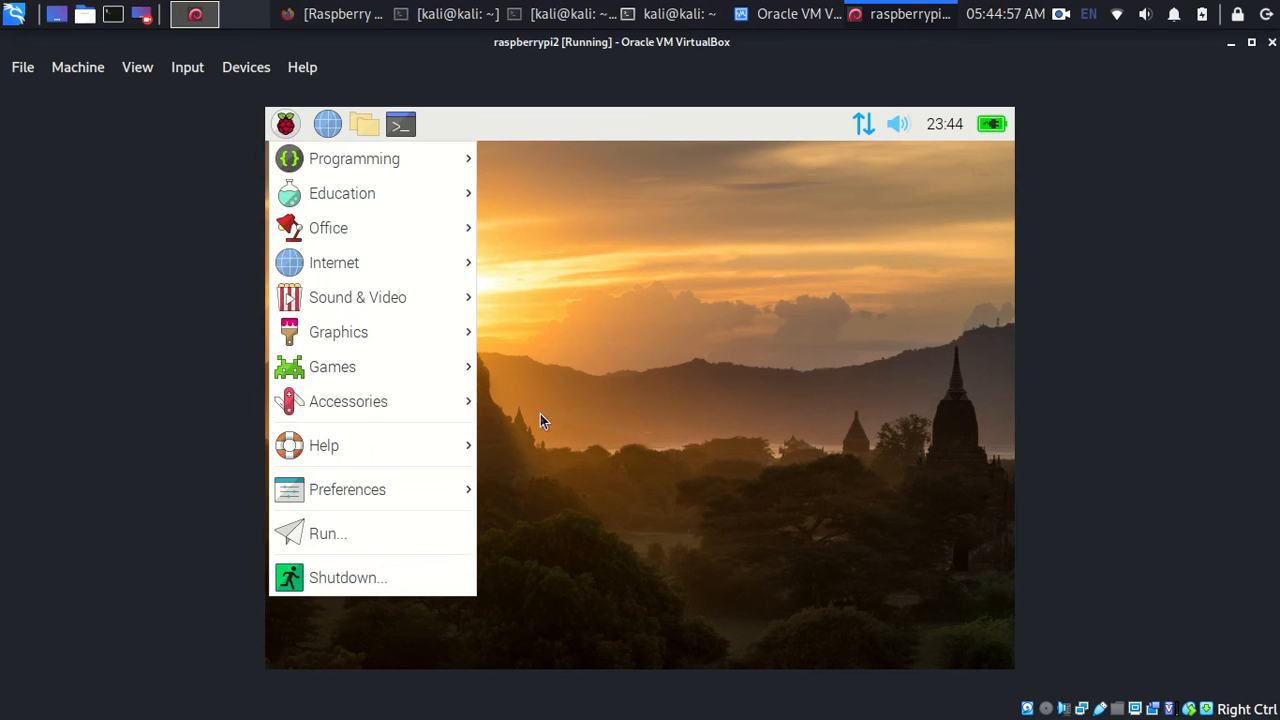
{"action": "left_click", "coordinate": [540, 420]}
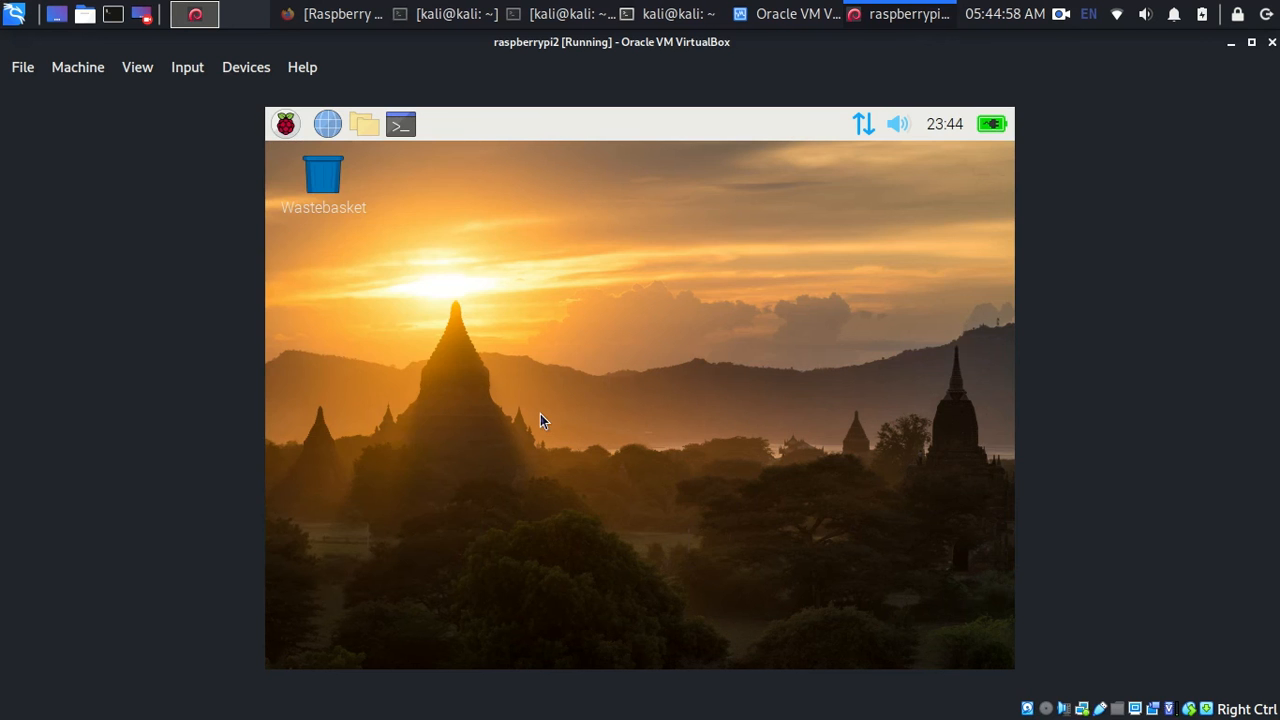
{"action": "left_click", "coordinate": [1060, 14]}
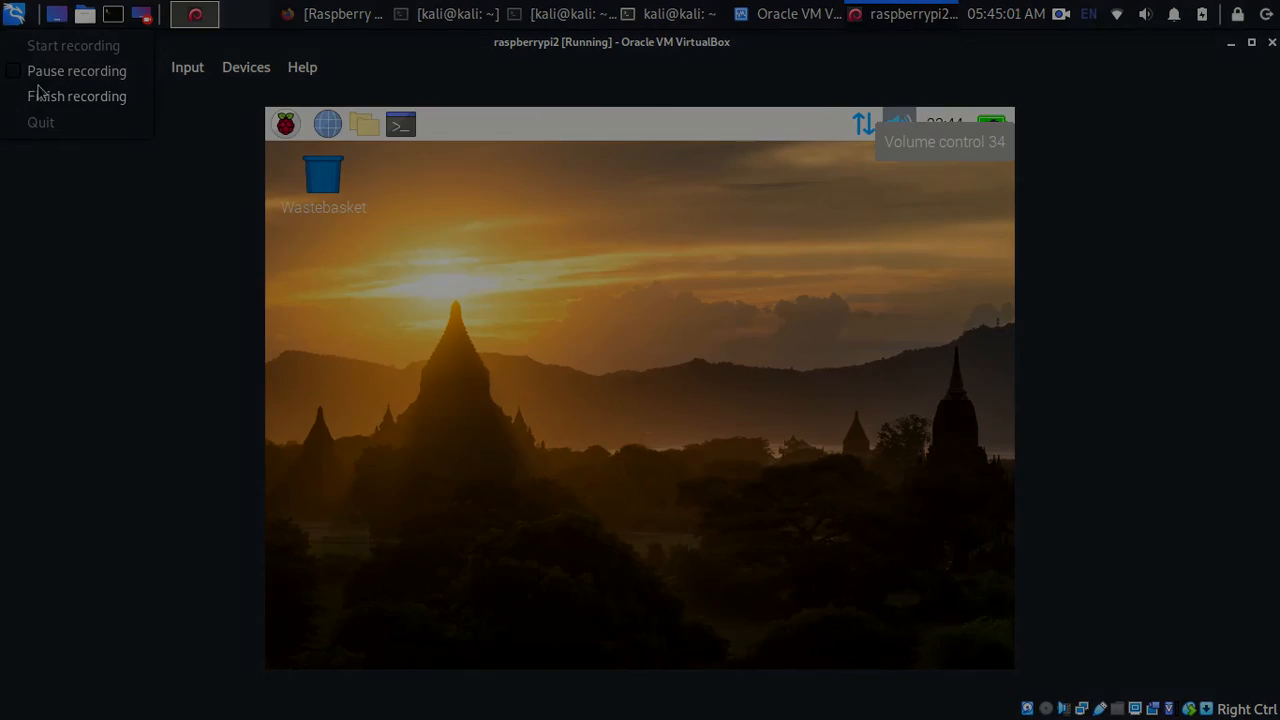